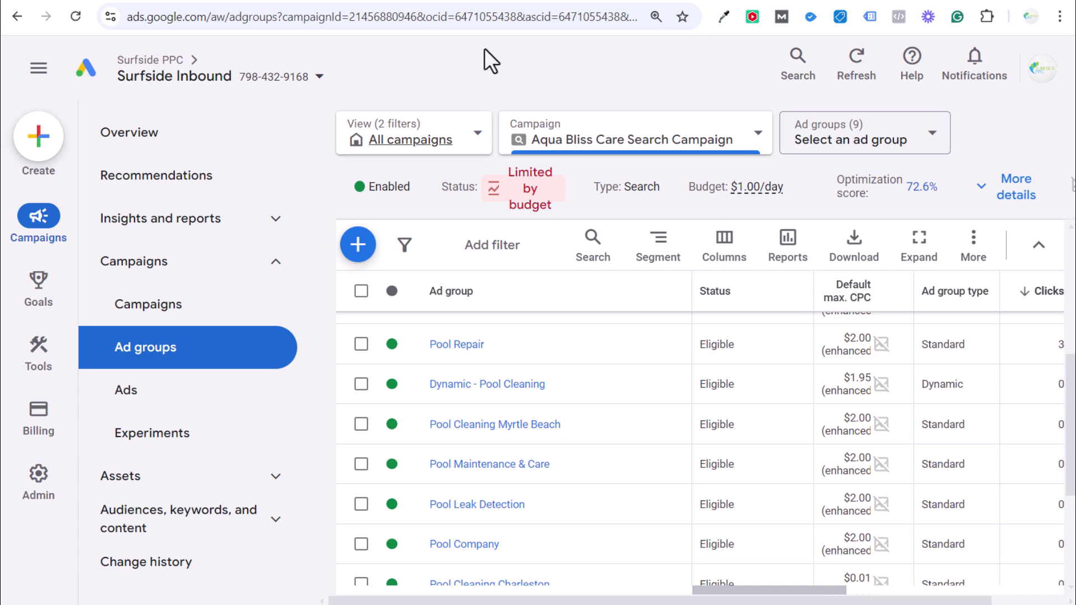
Step: Switch to the Aqua Bliss Care website and review its home page and listed services
click(491, 2)
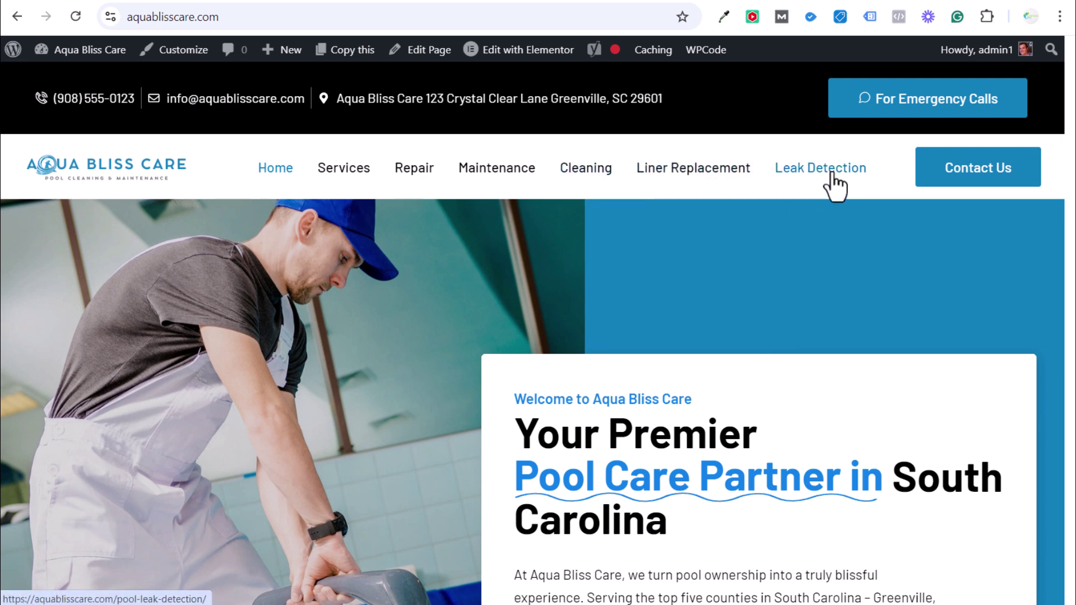
scroll(807, 249, down, 3)
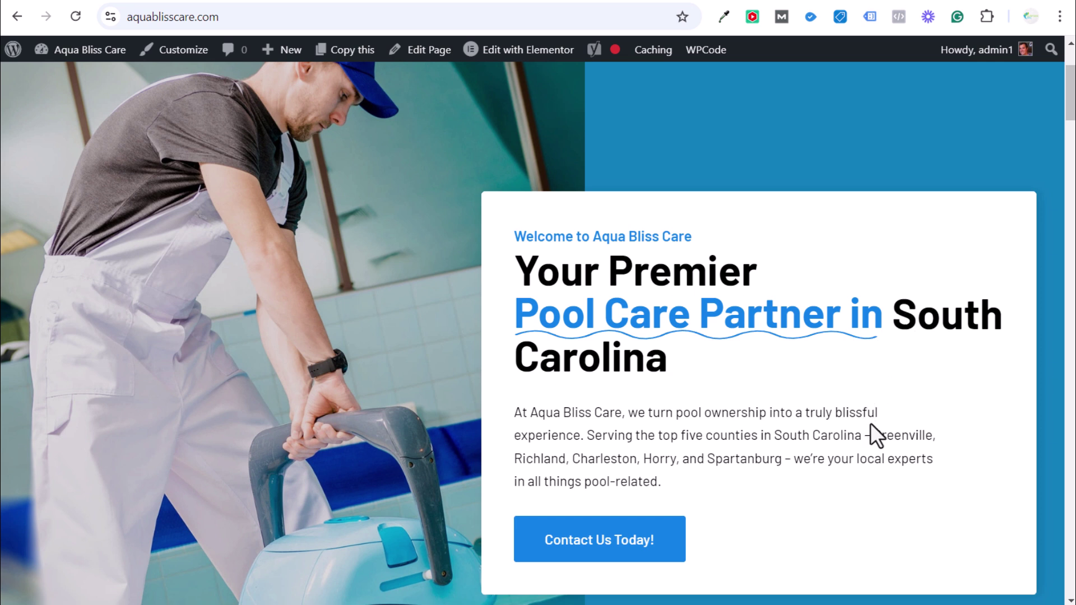
scroll(870, 426, up, 3)
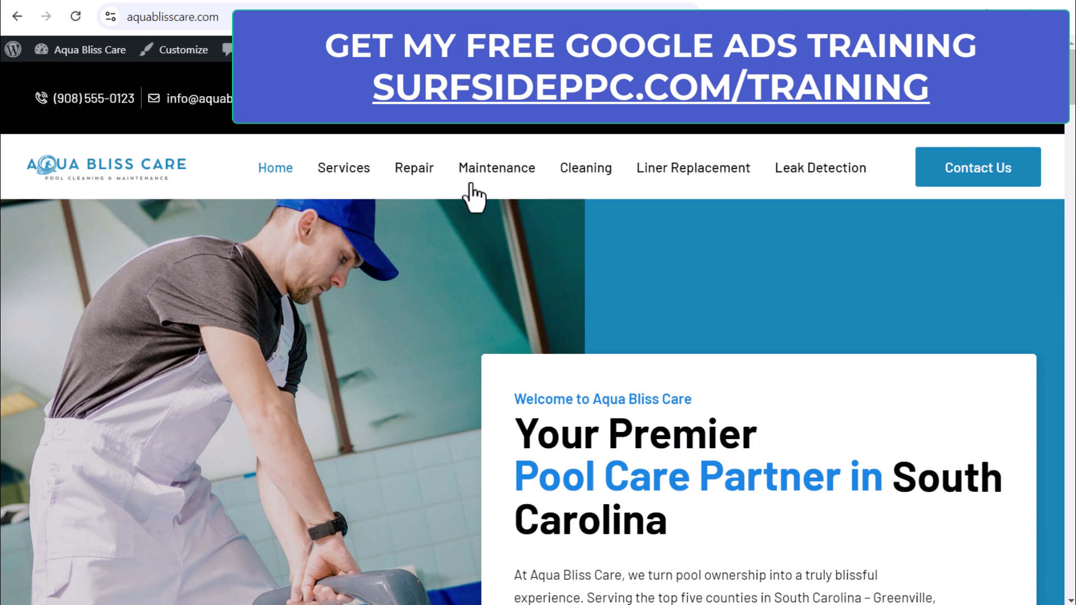
Step: Return to Google Ads and open the Discover new keywords form in Keyword Planner
click(305, 2)
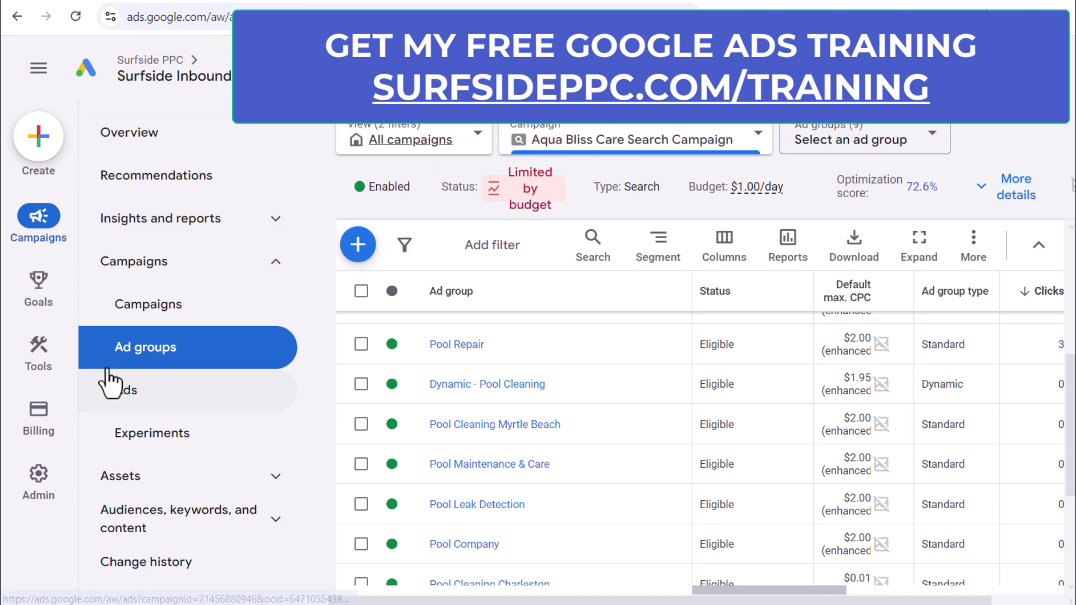
mouse_move(41, 359)
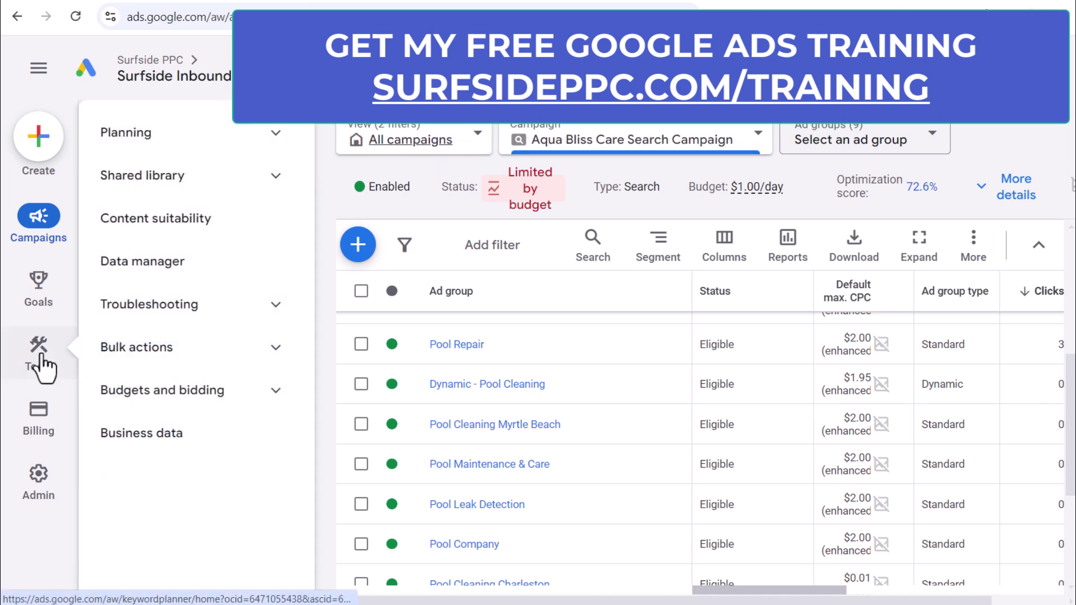
click(249, 139)
click(216, 188)
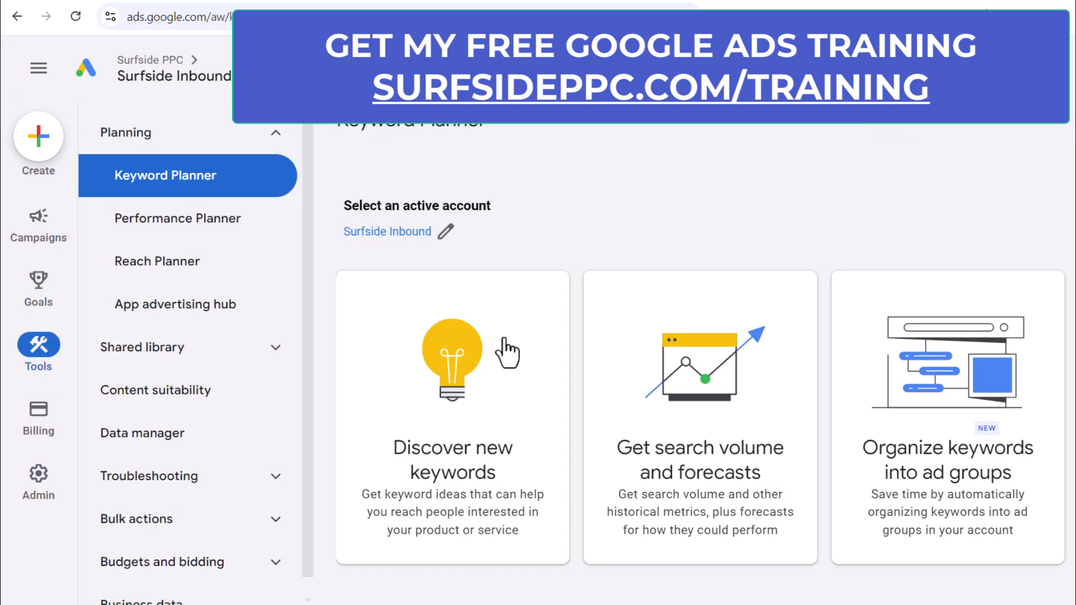
click(504, 348)
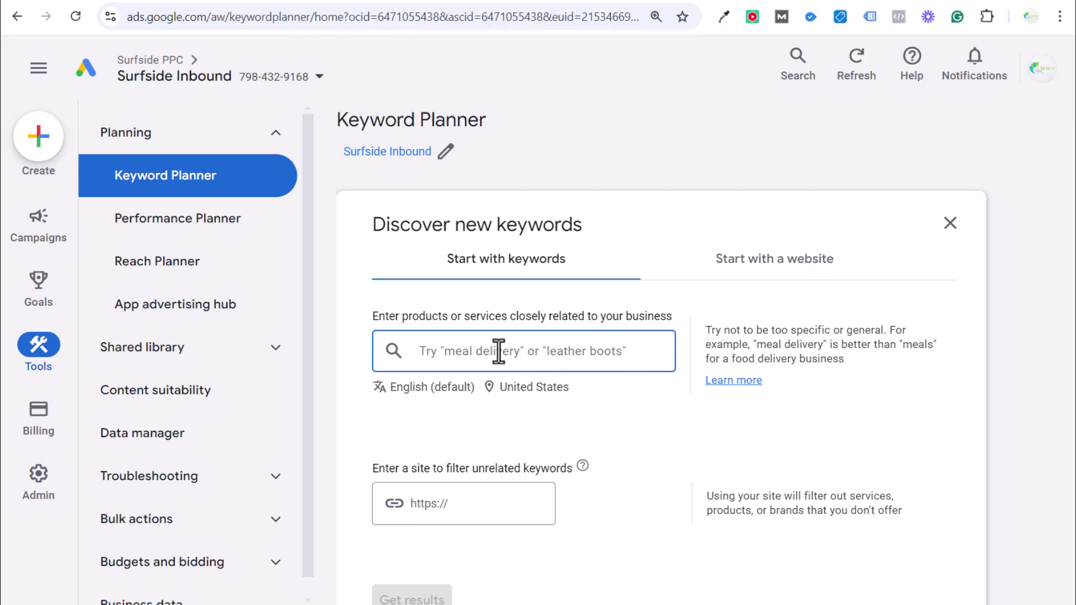
click(496, 1)
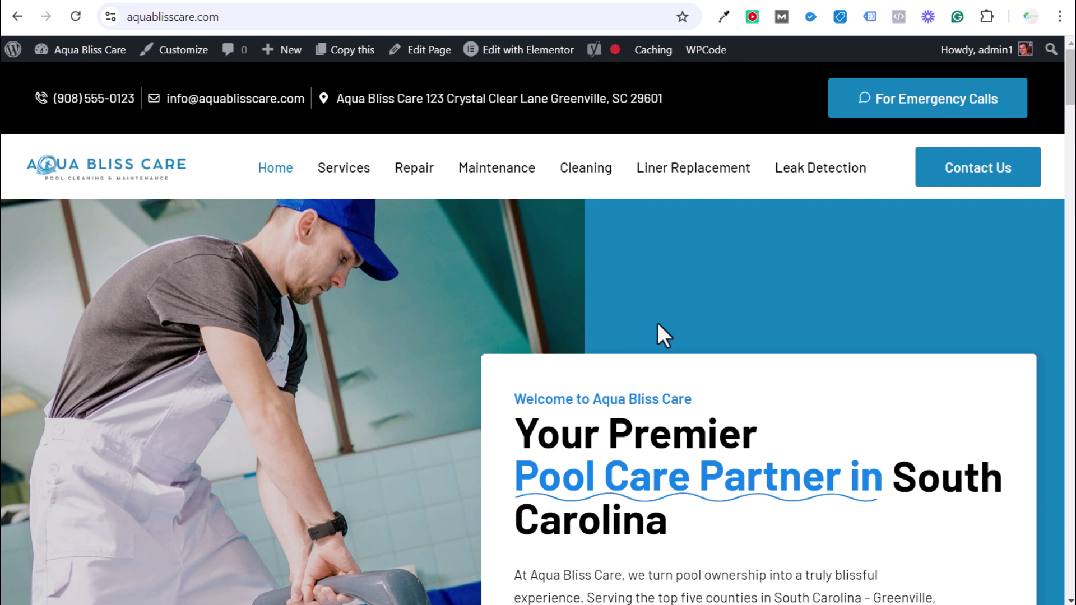
click(304, 4)
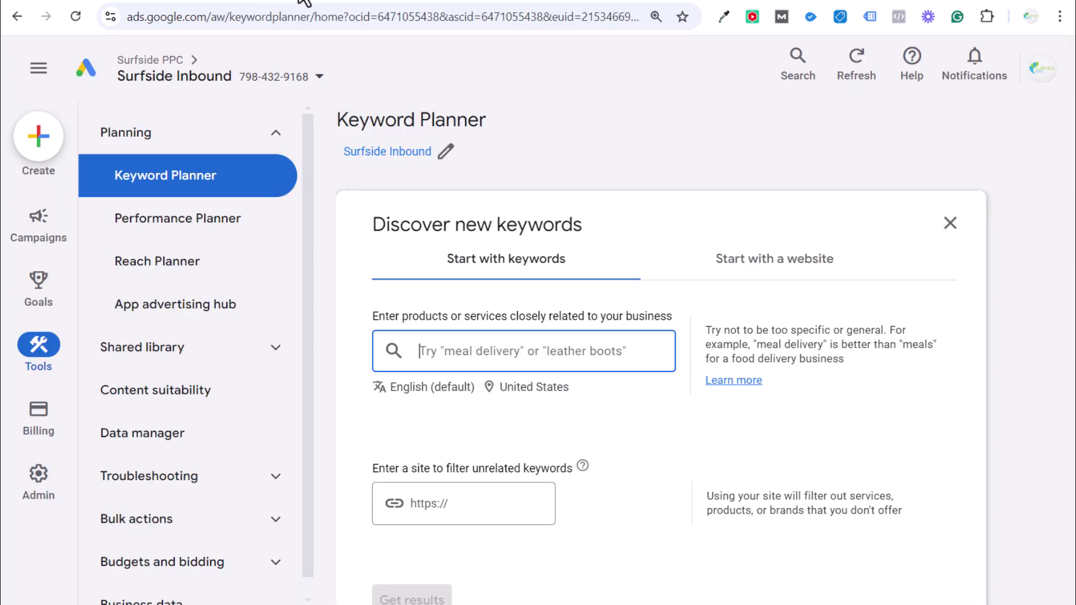
click(773, 264)
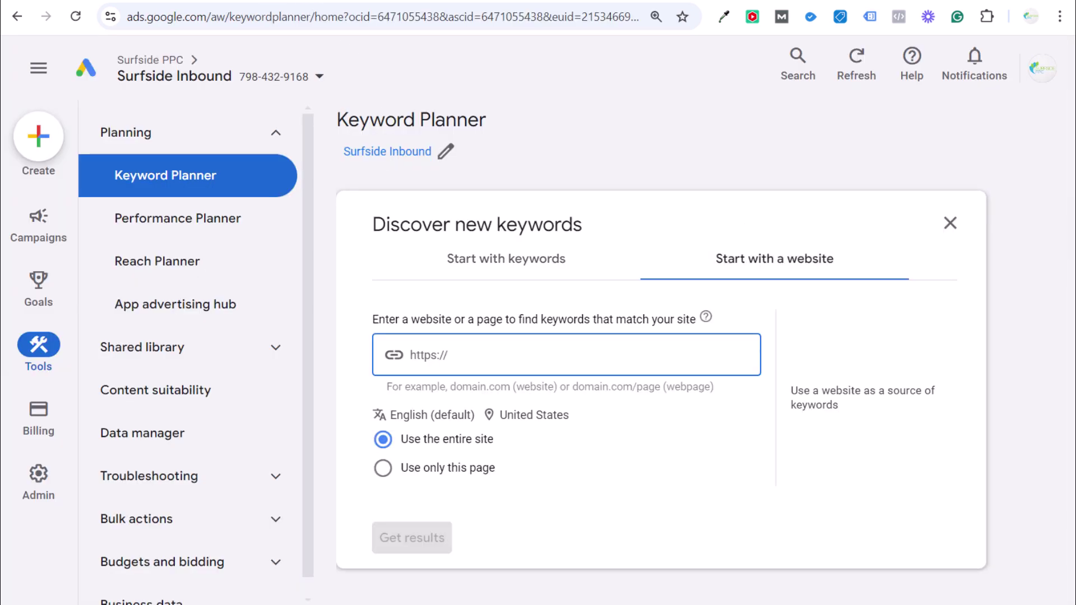
click(182, 5)
click(182, 17)
key(ctrl+c)
key(ctrl+Tab)
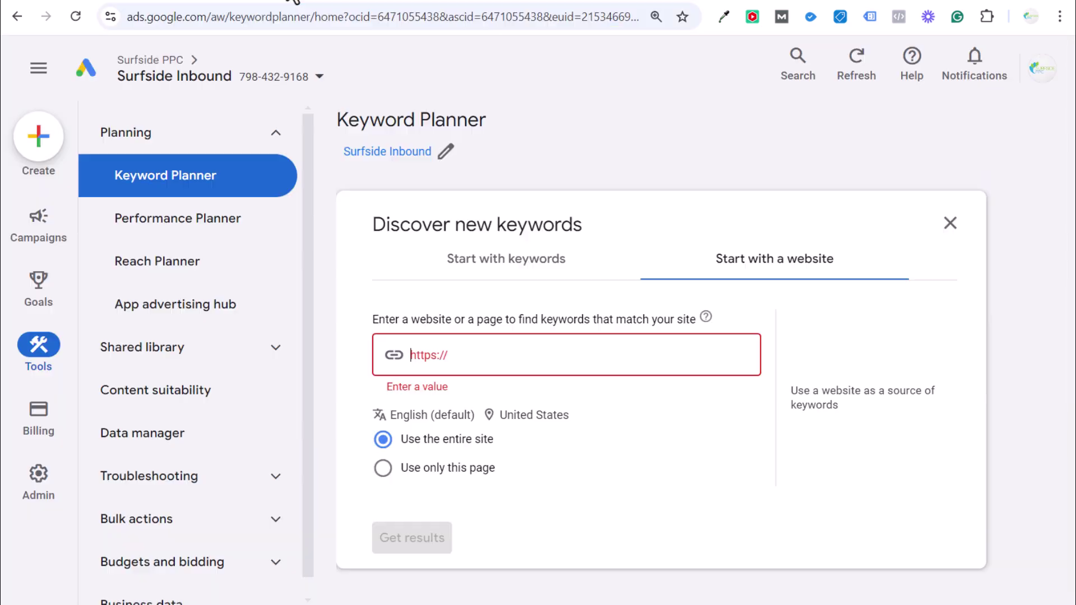
click(507, 369)
key(ctrl+v)
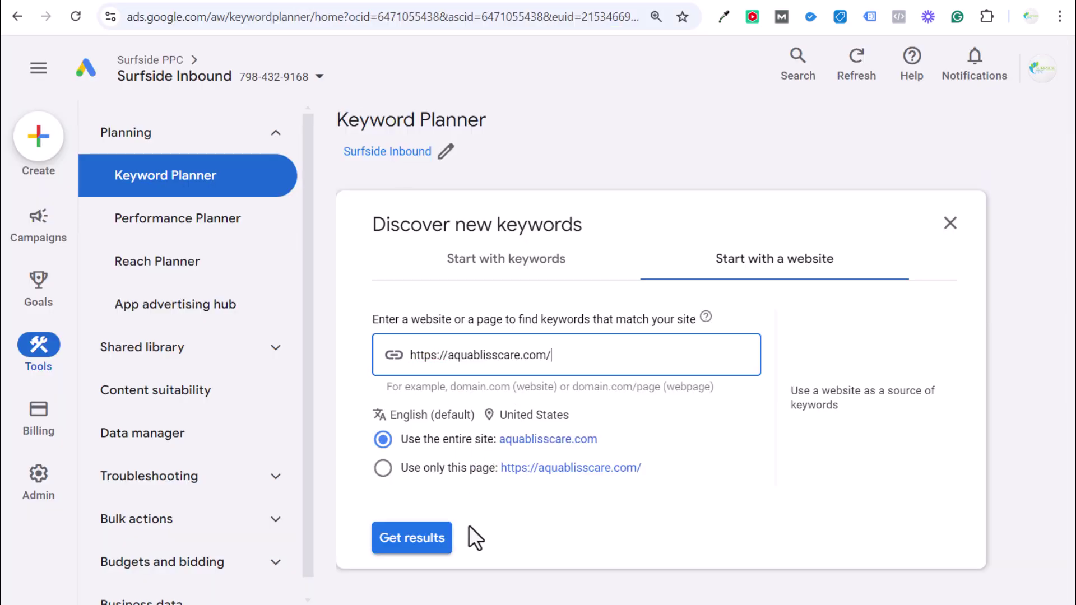
click(415, 545)
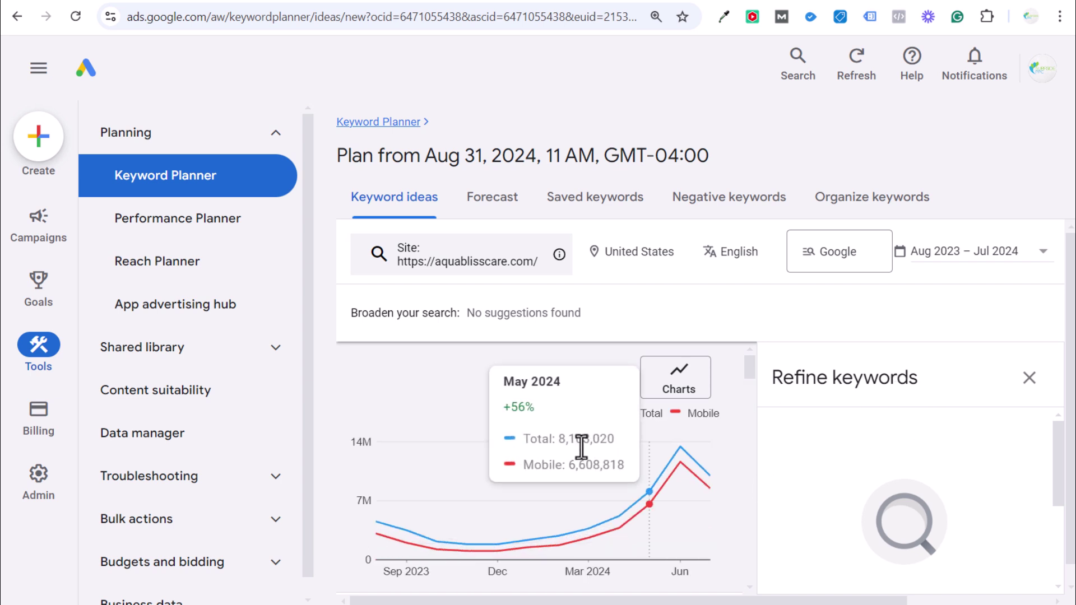
Step: Close the Refine keywords pane and look through the list of keyword ideas
click(1028, 377)
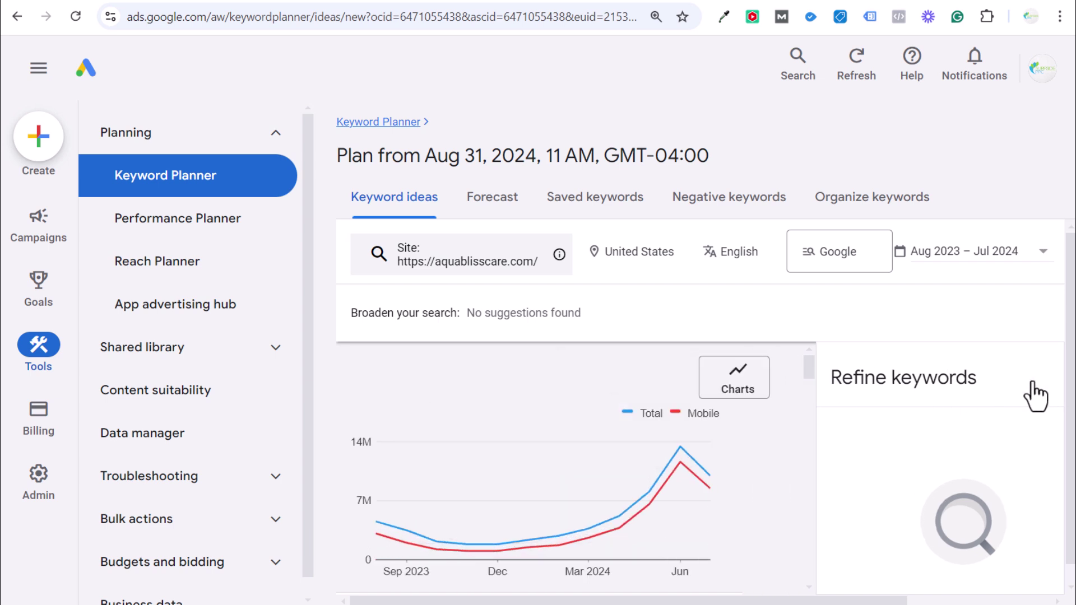
scroll(712, 425, down, 5)
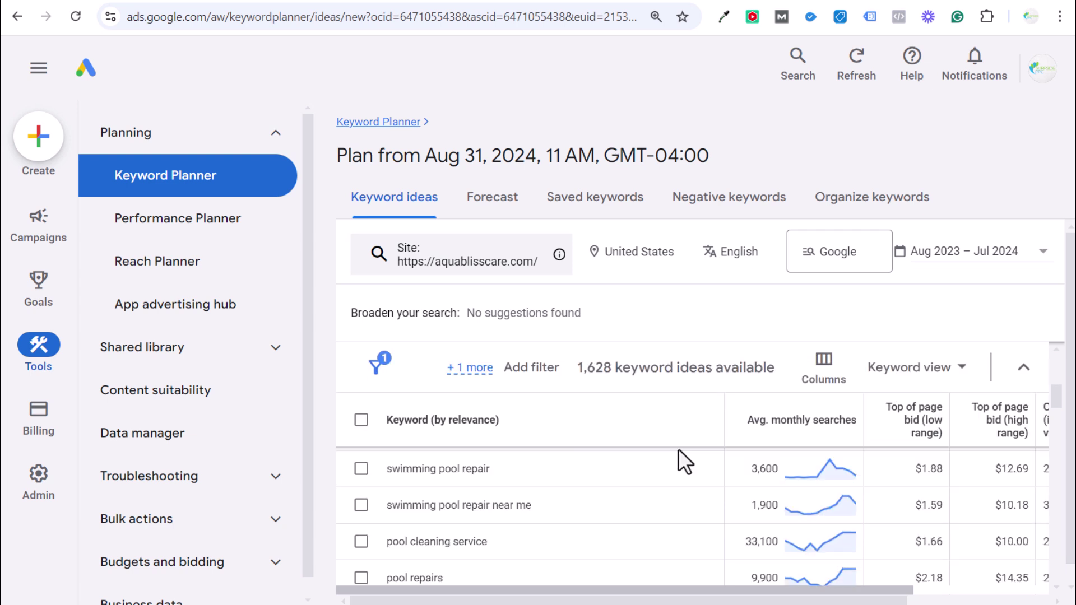
scroll(649, 493, down, 5)
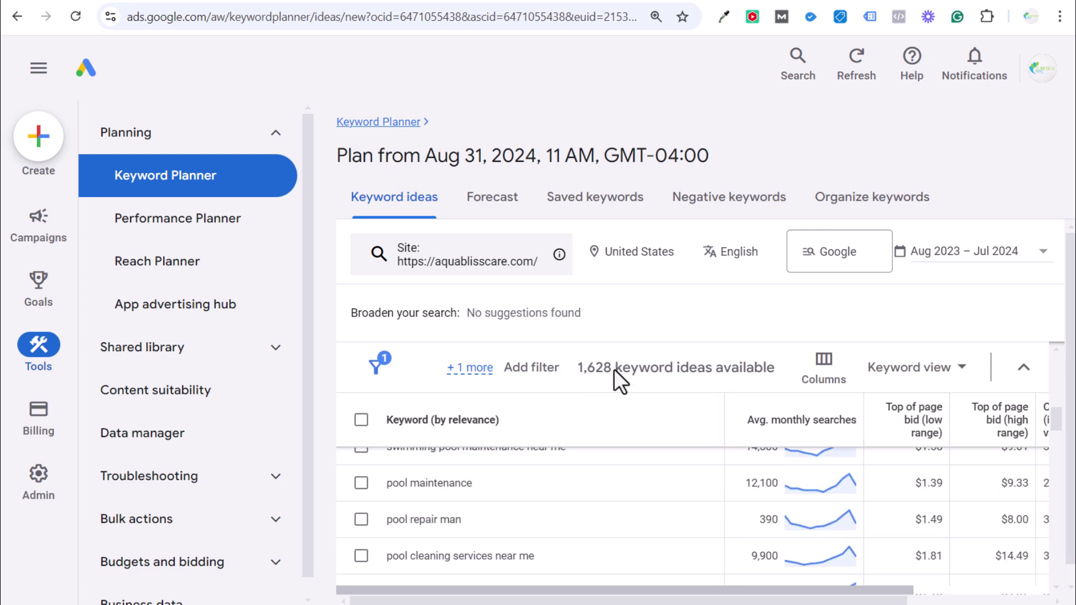
scroll(638, 538, down, 5)
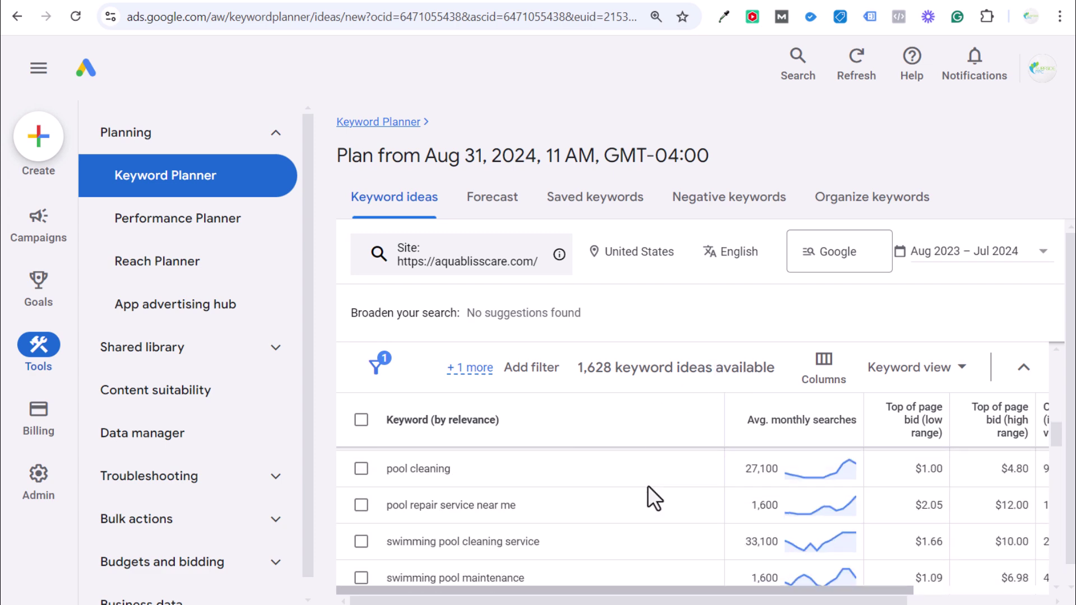
scroll(650, 483, down, 3)
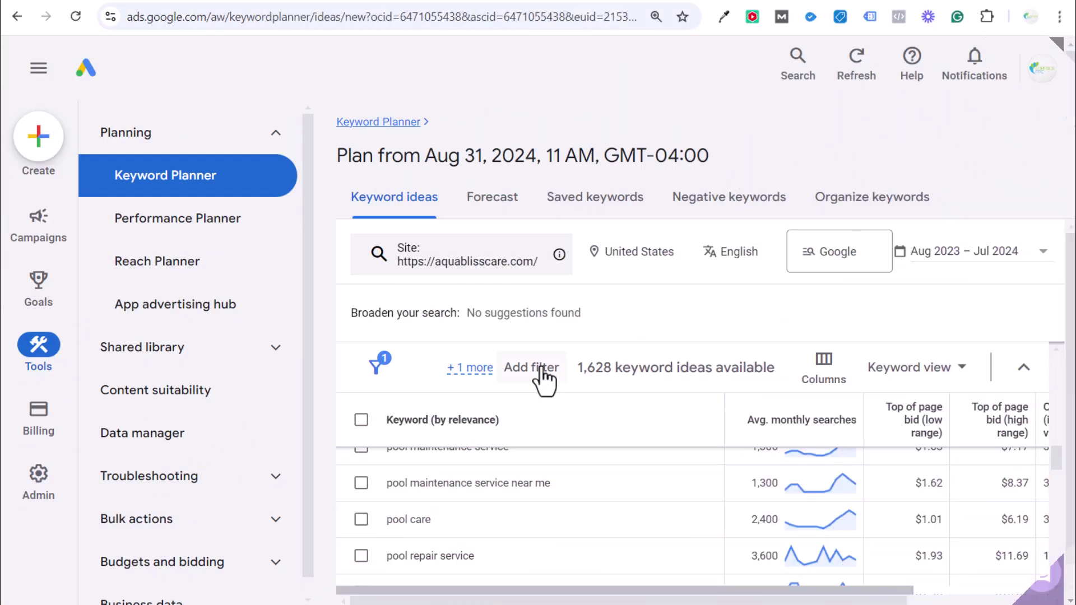
Step: Filter the keyword ideas to keywords containing "near me" with Text Match, and check the filtered list
click(540, 377)
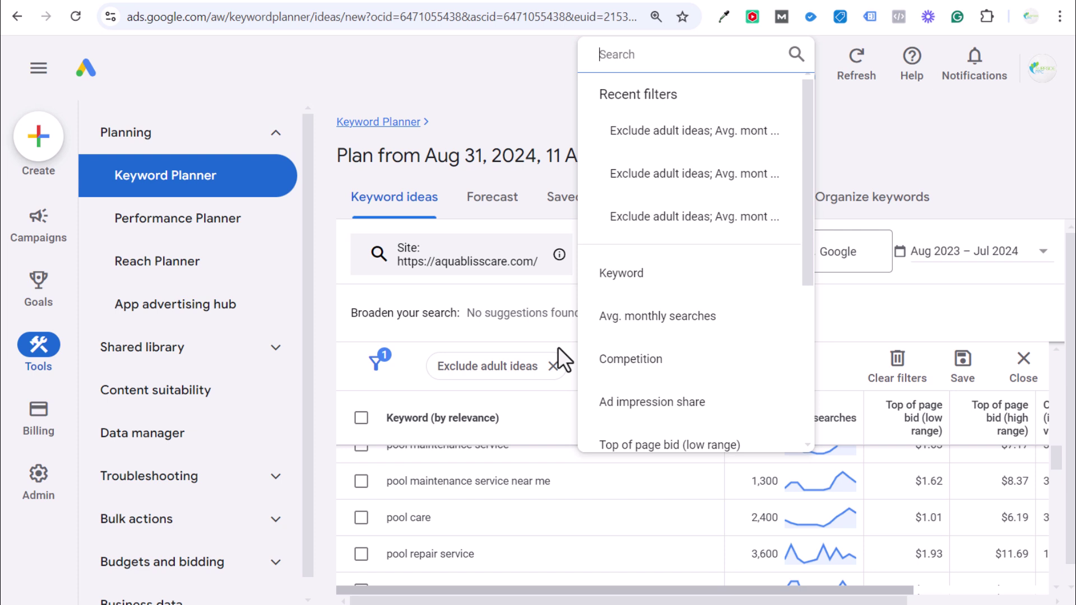
click(702, 280)
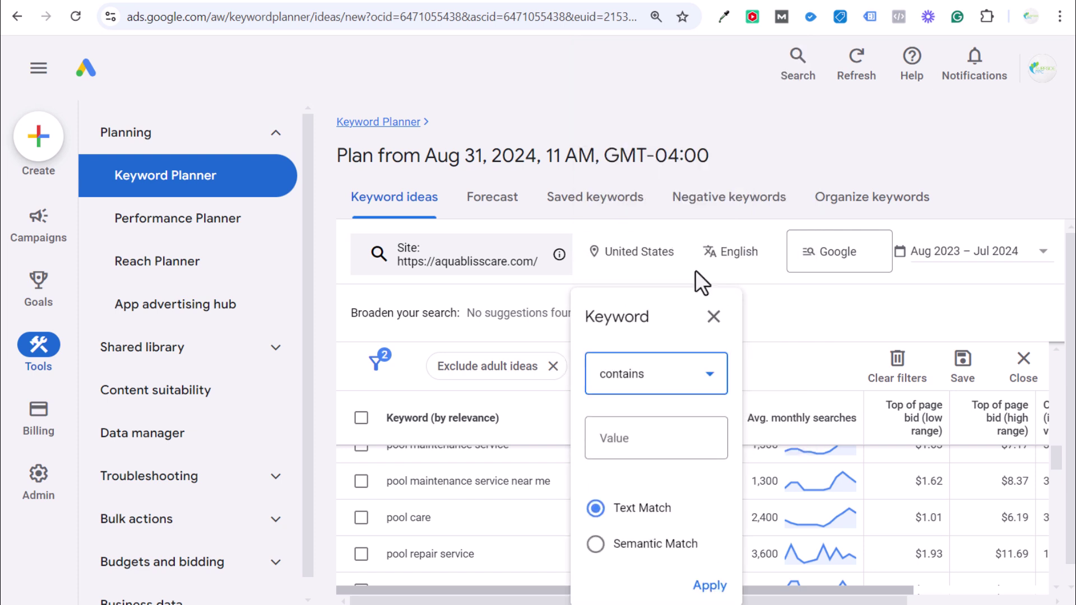
click(644, 445)
text(near me)
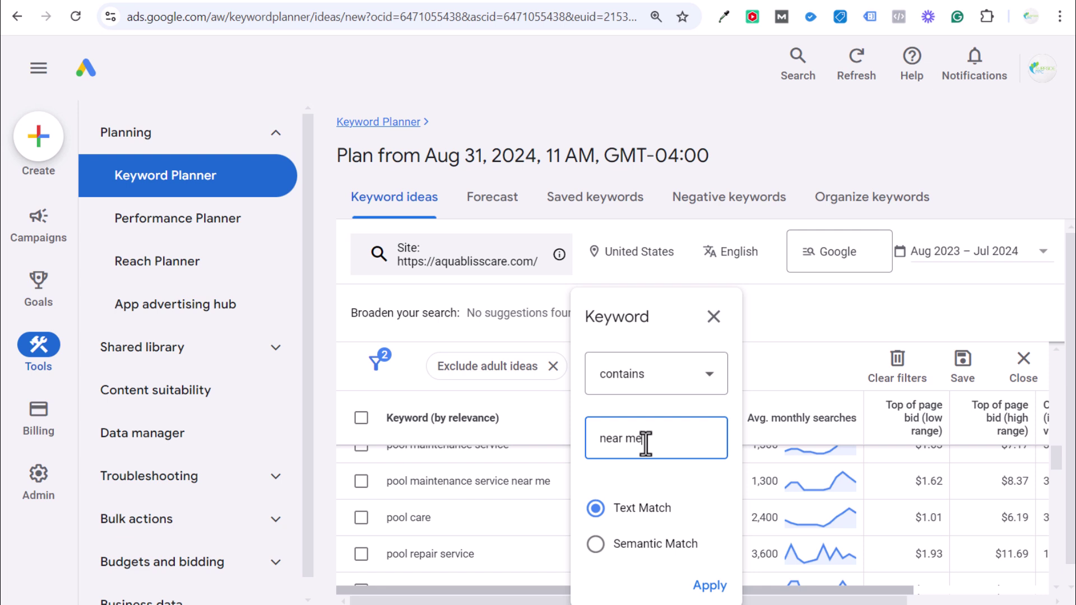
key(Return)
key(BackSpace)
click(708, 584)
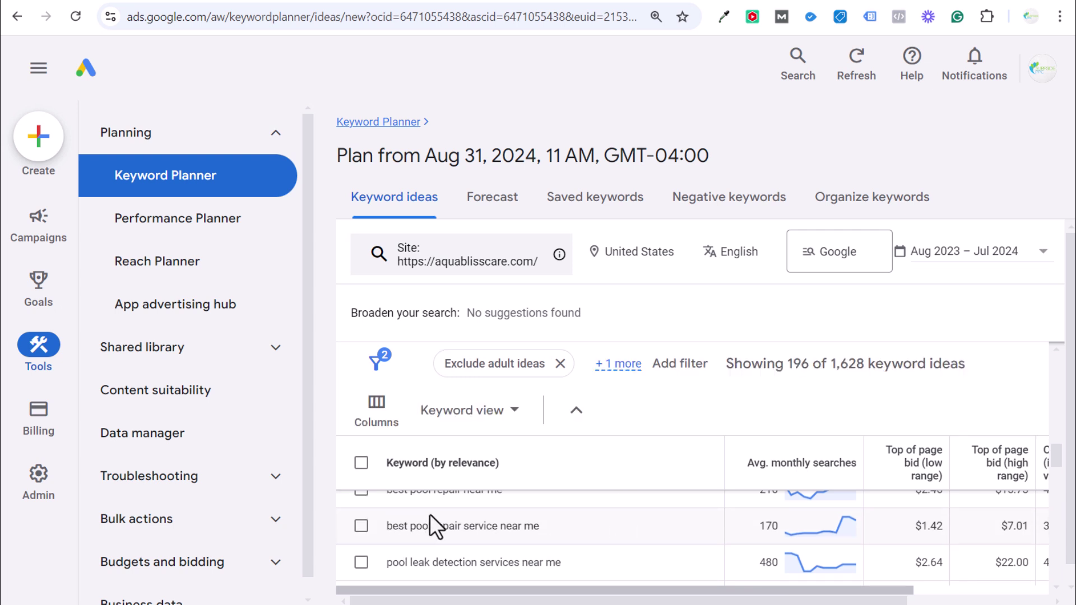
drag(432, 561, 557, 567)
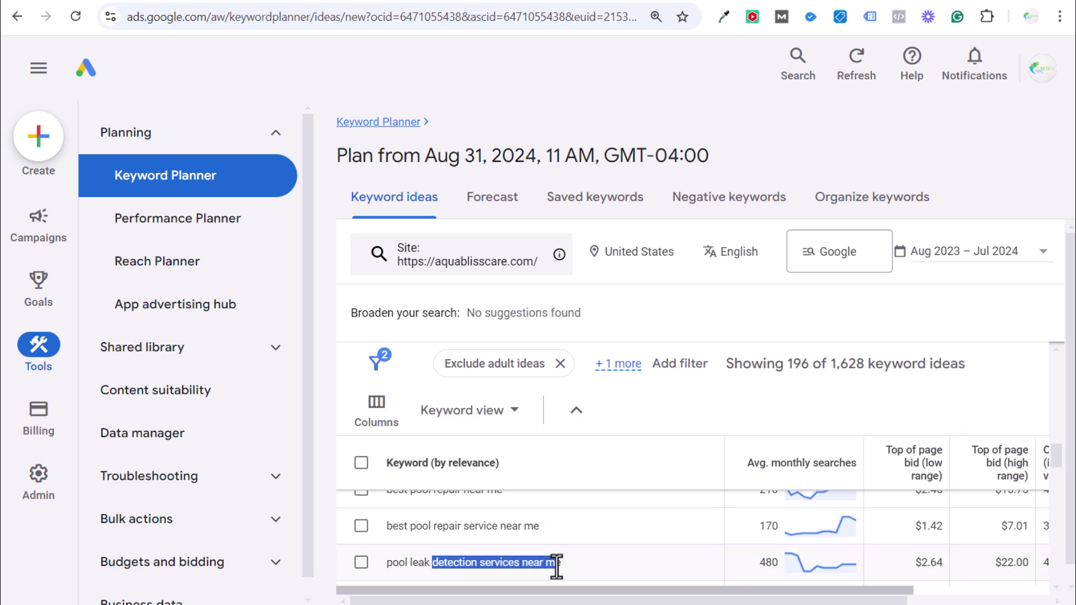
click(668, 530)
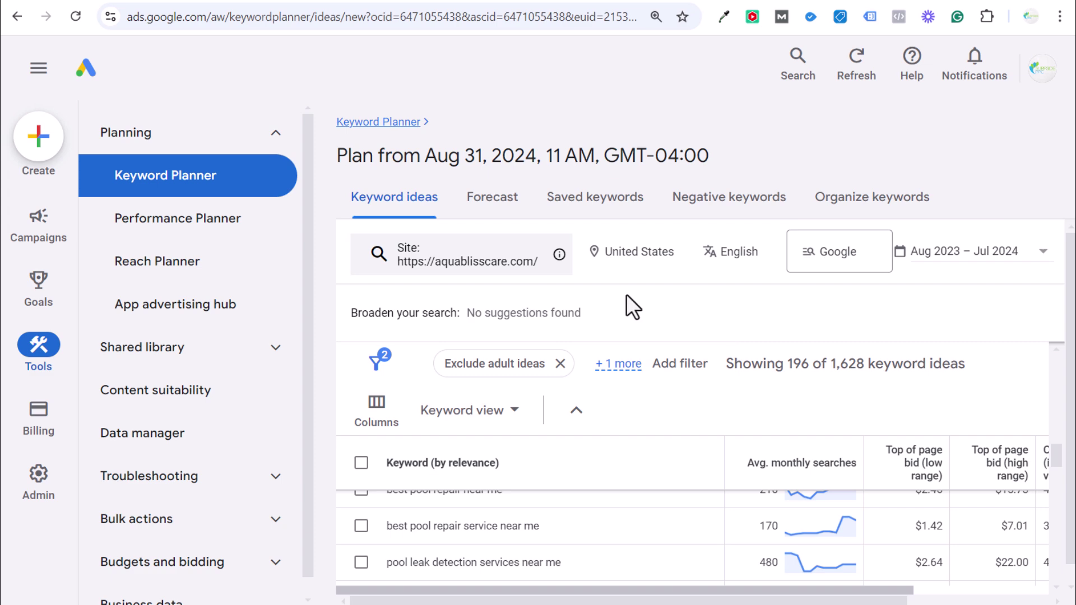
Step: Replace the United States with the state of South Carolina as the keyword plan's target location
click(632, 259)
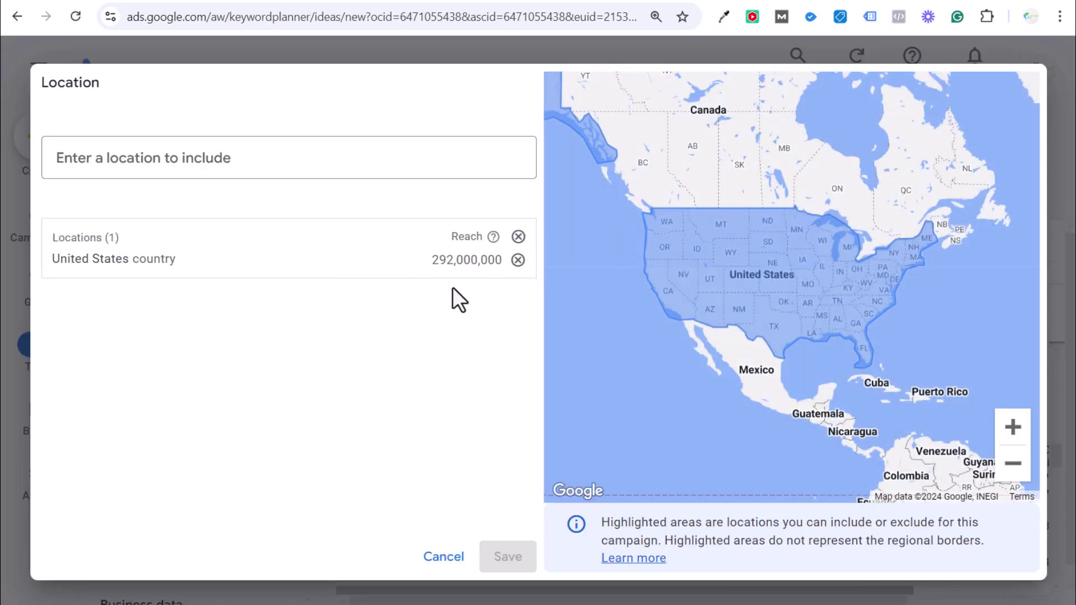
click(518, 260)
click(176, 158)
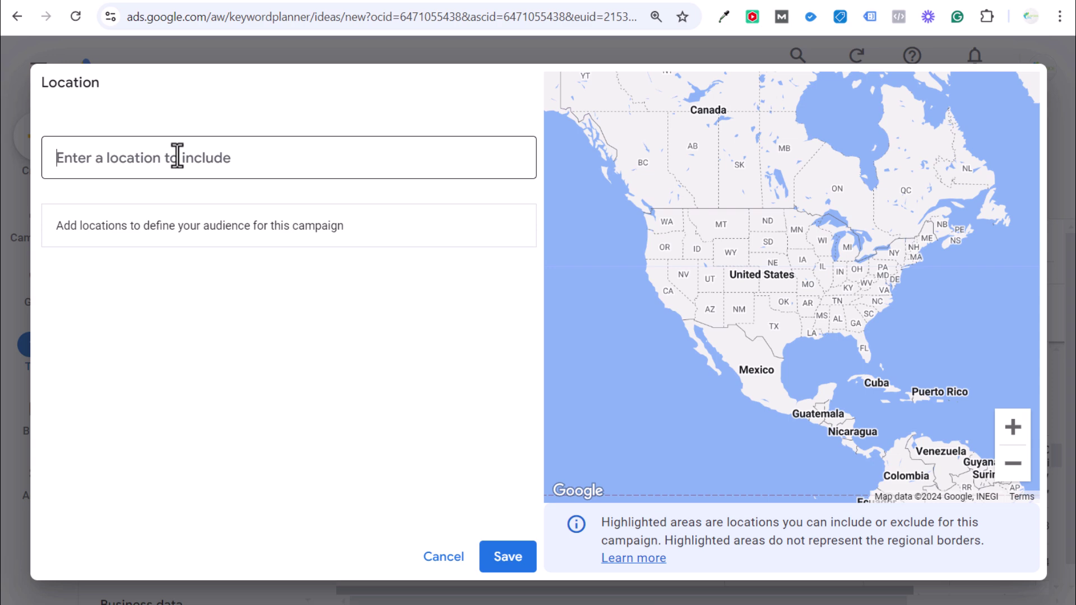
text(south carolina)
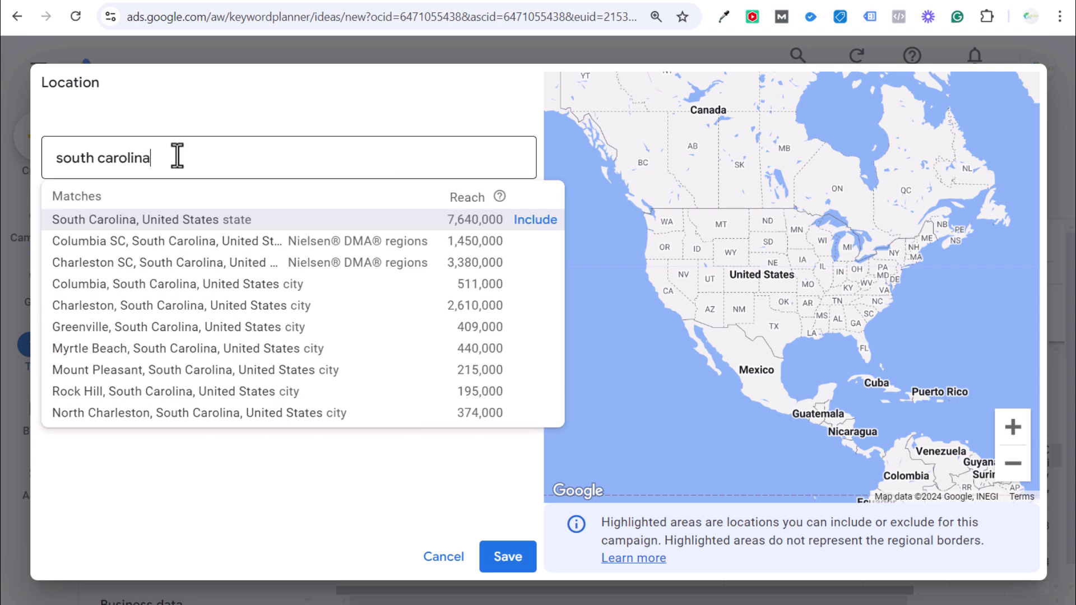
click(536, 222)
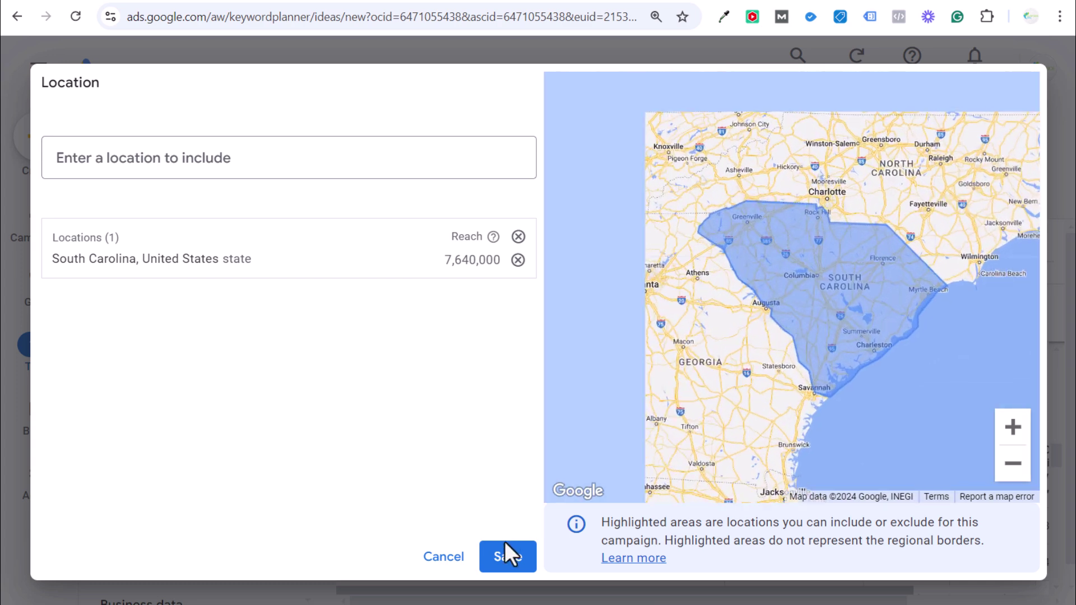
click(506, 547)
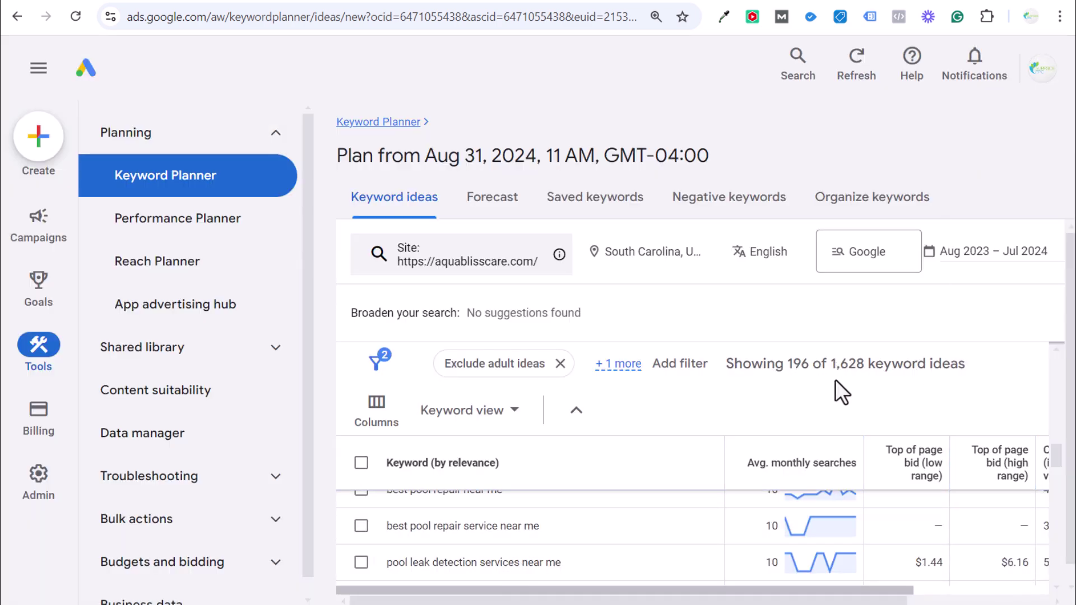
Step: Examine the filtered keyword ideas and the total and mobile search volume trend chart for South Carolina
scroll(647, 528, up, 2)
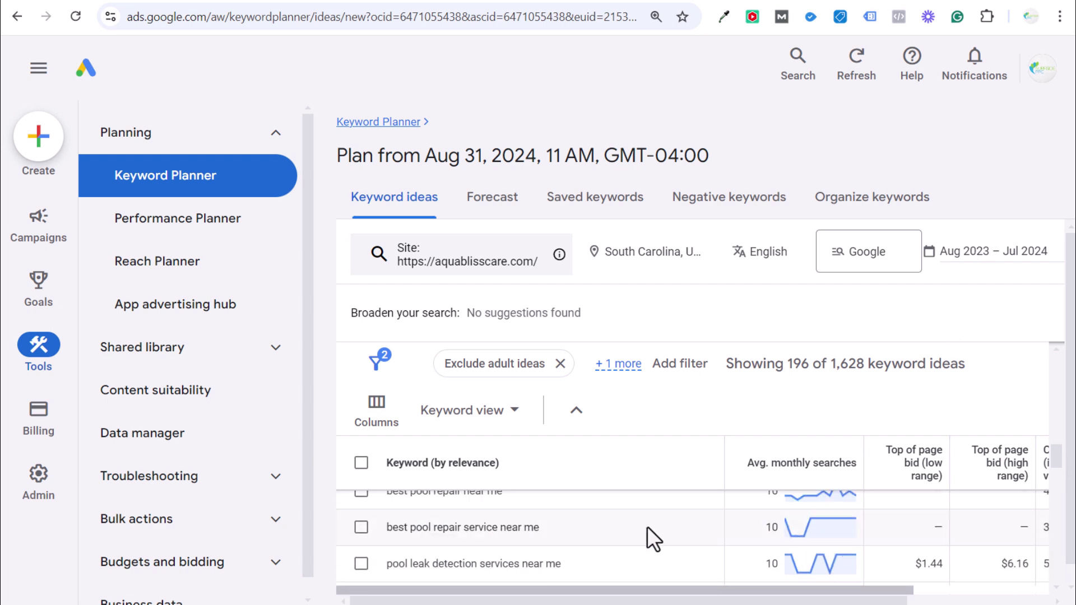
scroll(648, 524, up, 2)
scroll(692, 497, up, 6)
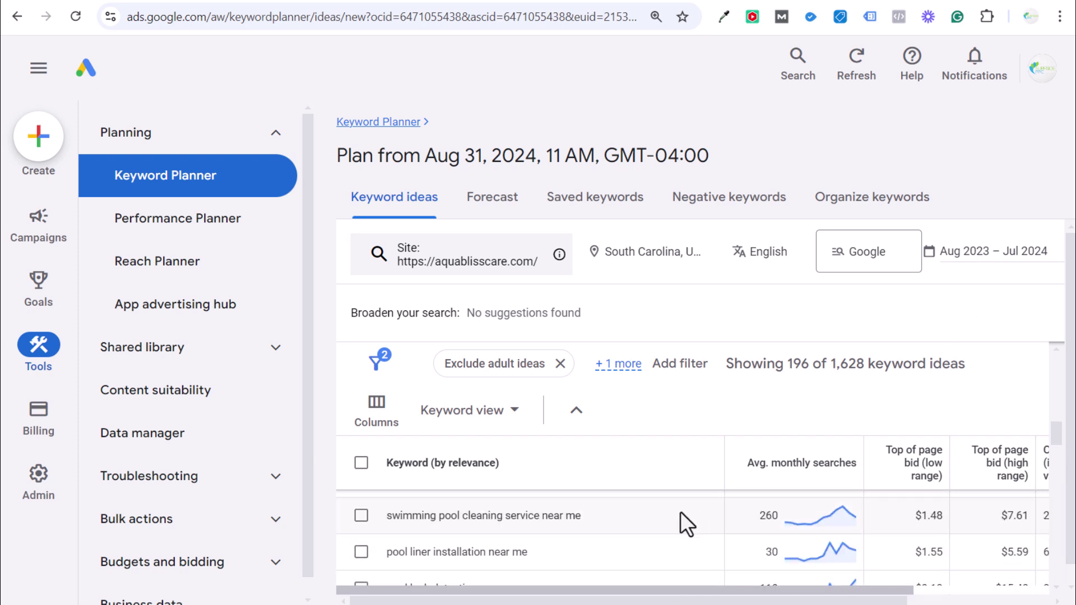
scroll(627, 520, up, 5)
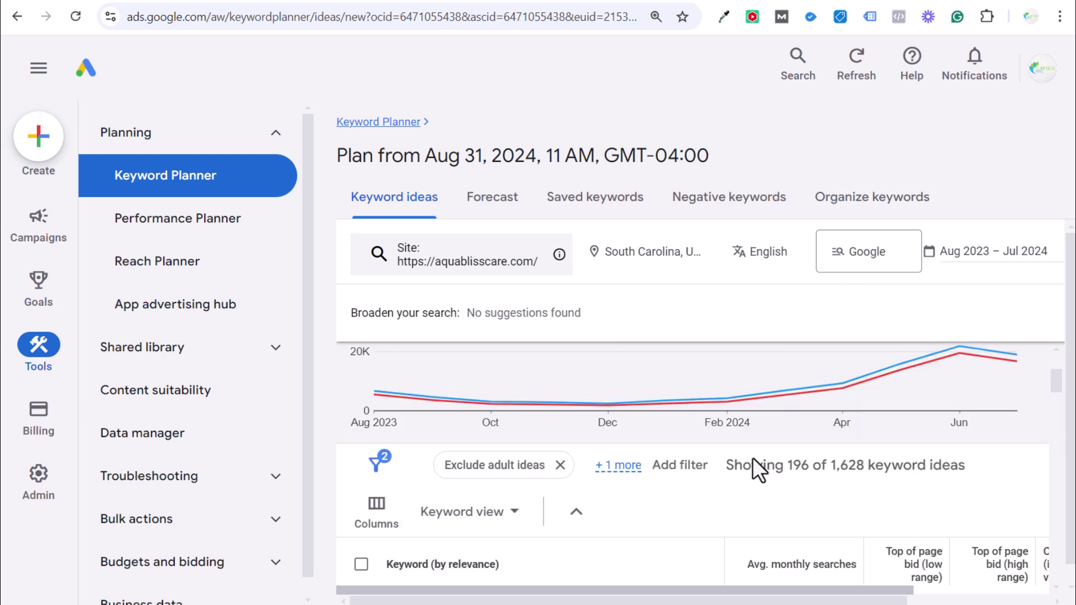
scroll(811, 479, up, 2)
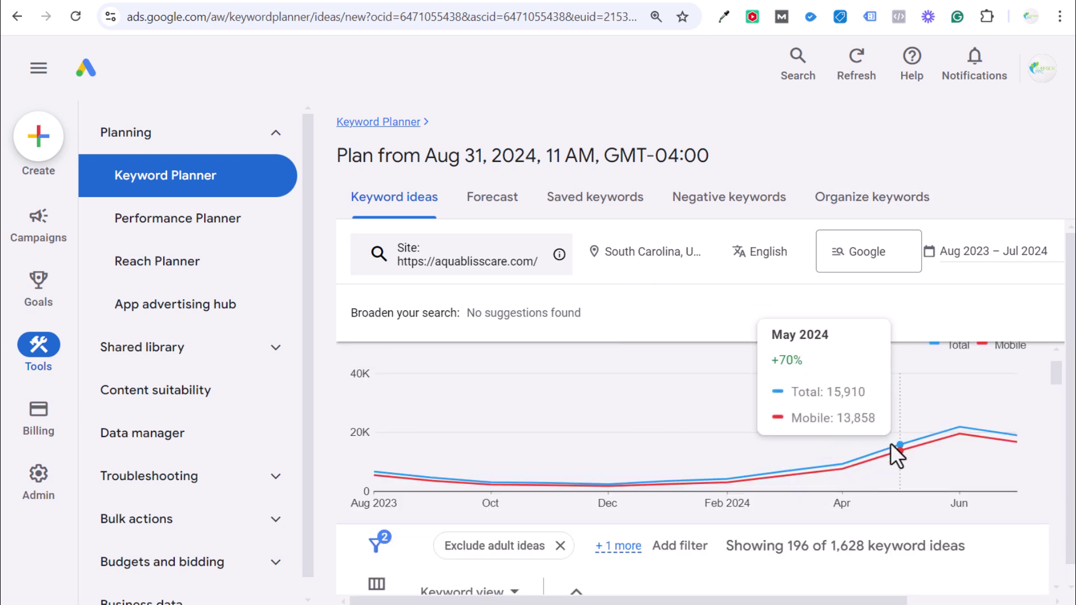
mouse_move(1002, 440)
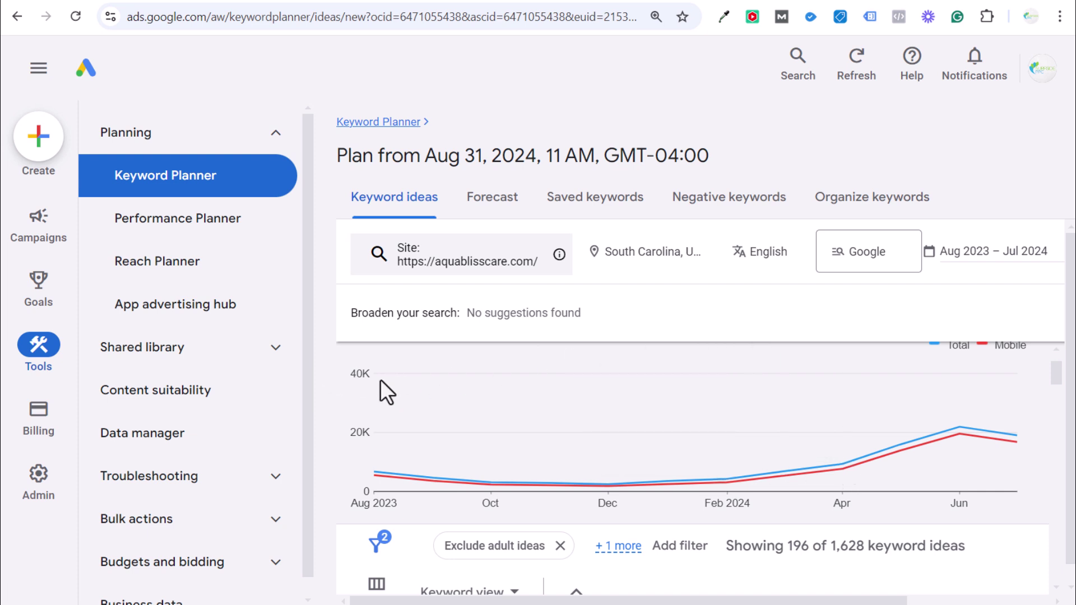
scroll(905, 499, down, 3)
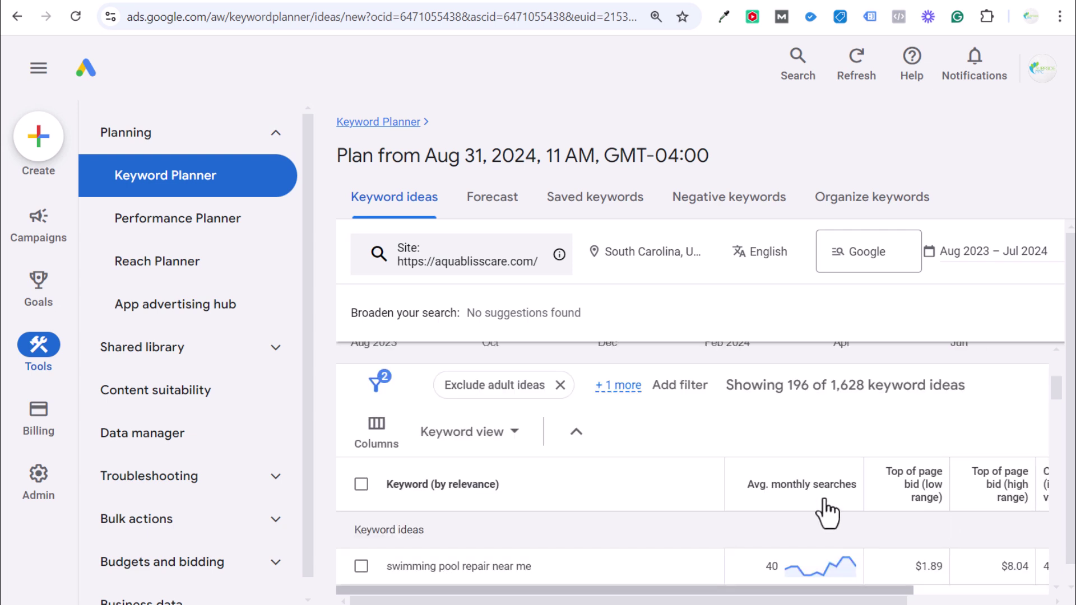
Step: Select all the filtered "near me" keyword ideas in the list, including those beyond the first page
scroll(824, 504, down, 1)
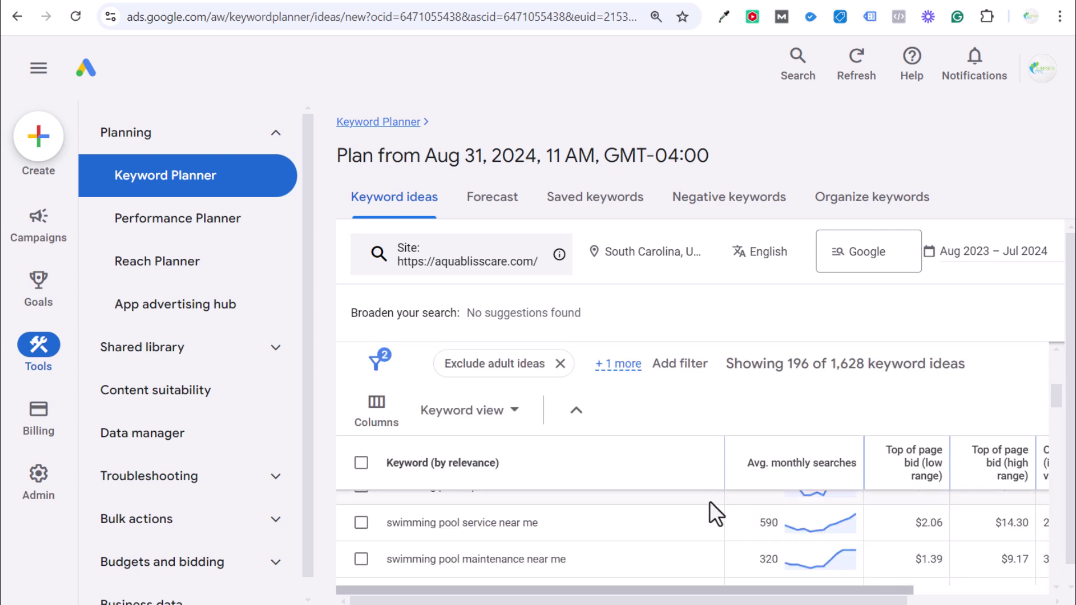
click(361, 463)
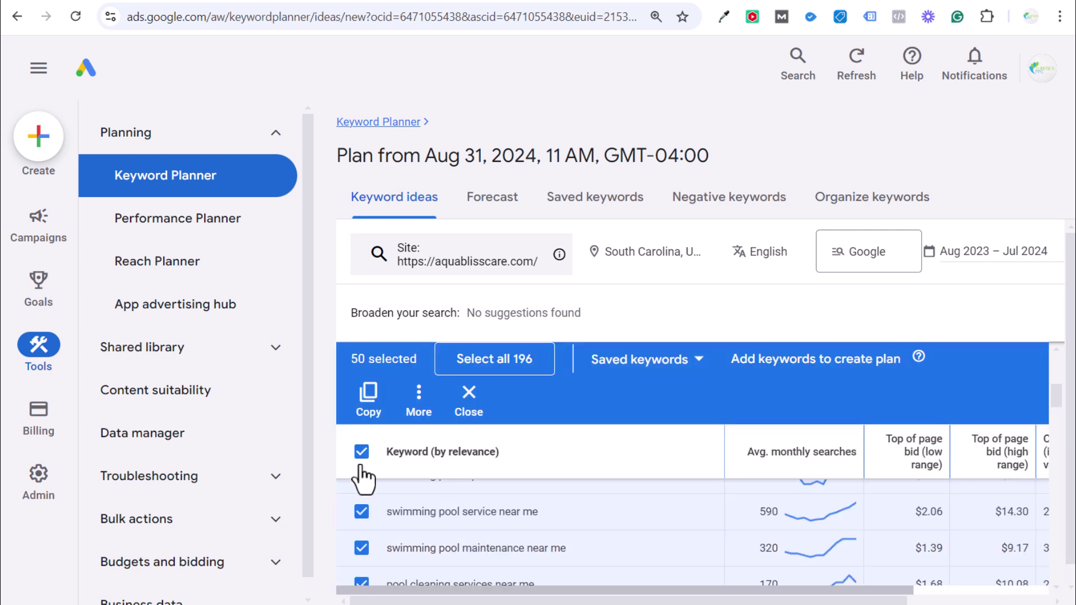
click(528, 358)
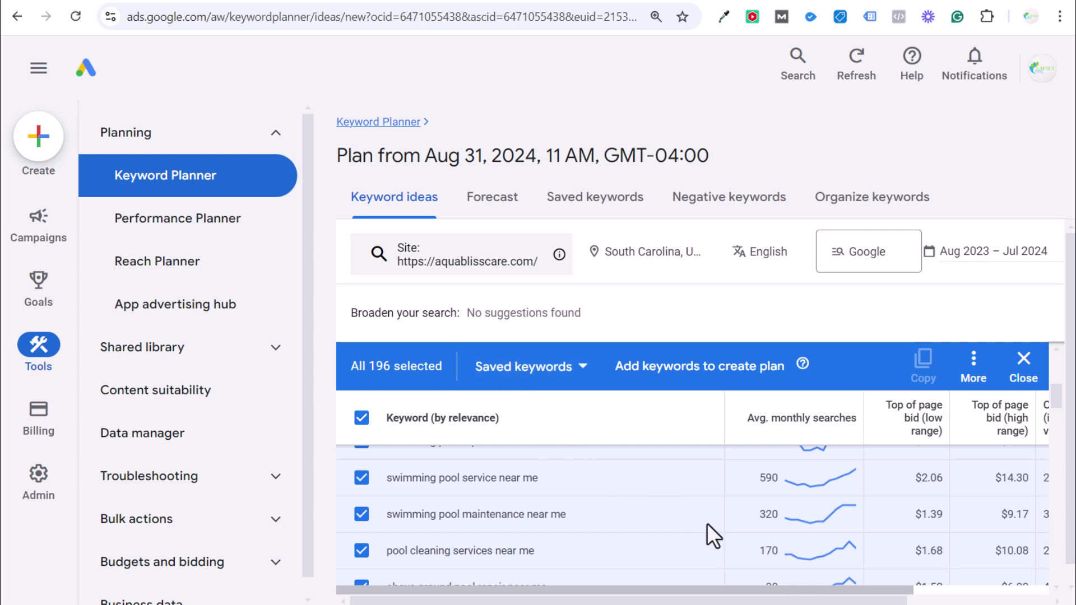
Step: Sort the keyword ideas by average monthly searches from highest to lowest, and clear the keyword selection
scroll(707, 523, up, 1)
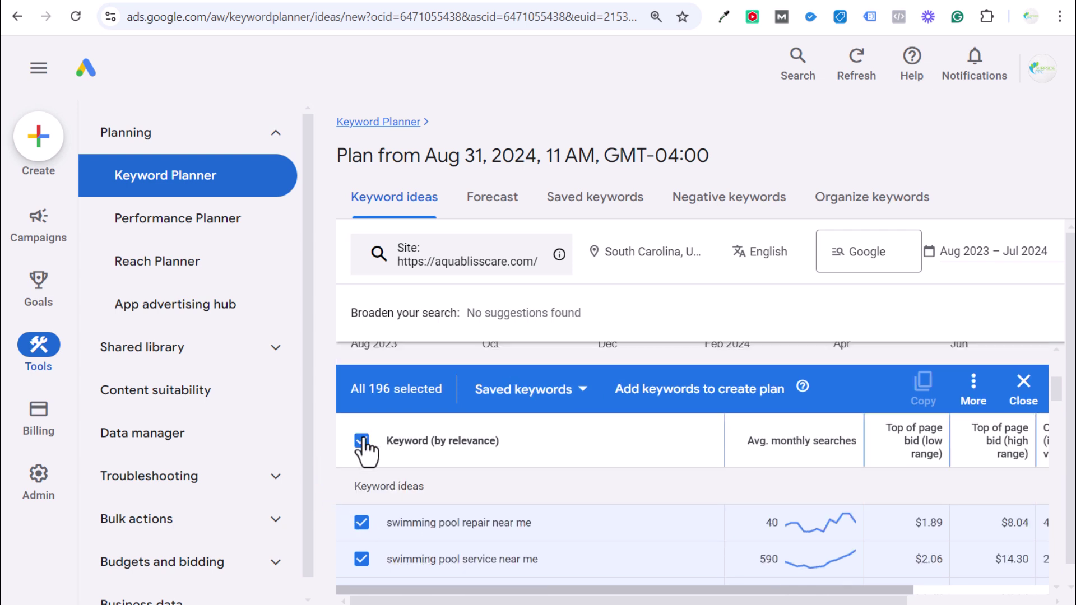
click(840, 445)
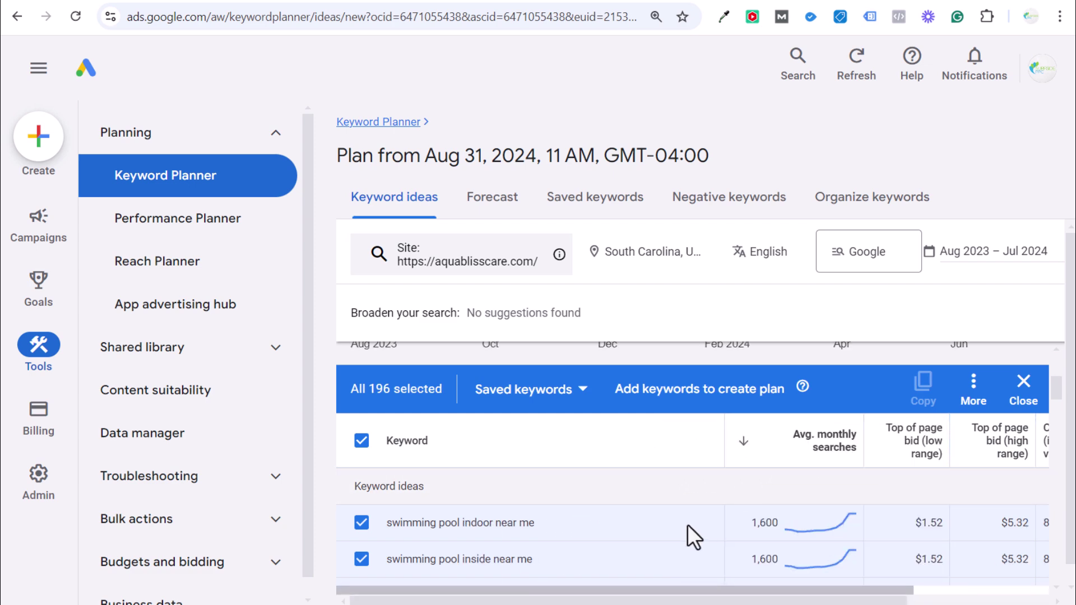
scroll(687, 529, up, 1)
scroll(676, 525, down, 1)
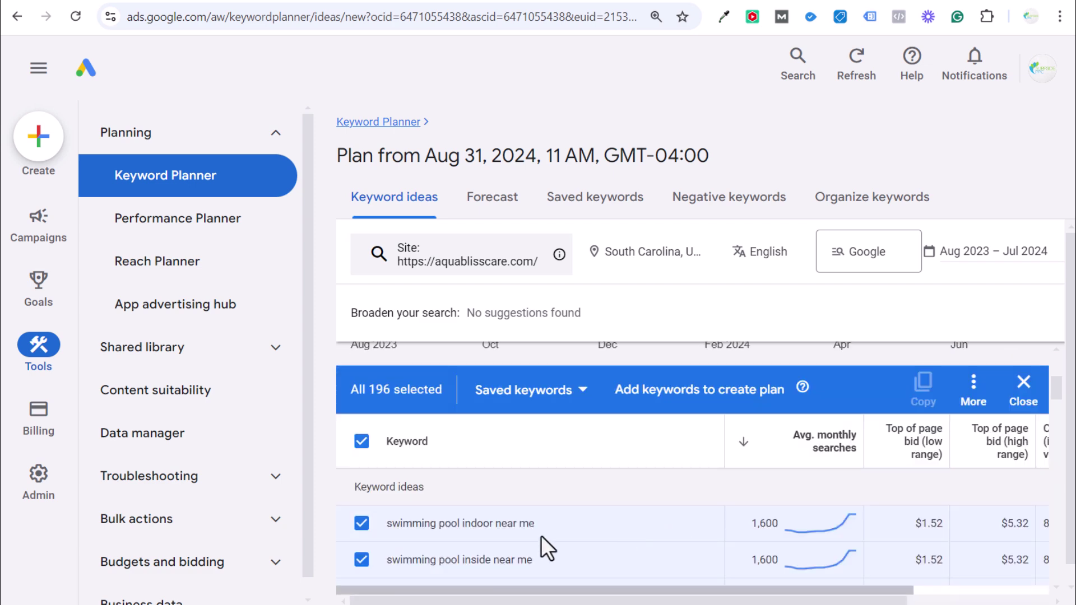
click(361, 445)
click(1028, 392)
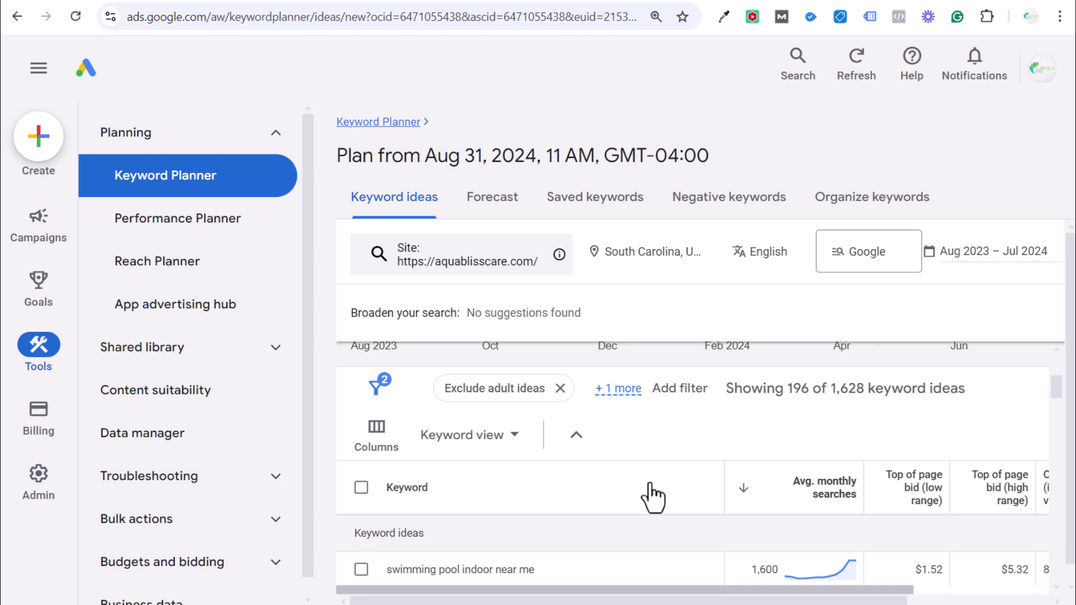
Step: Look through the sorted "near me" keyword ideas for terms irrelevant to a pool service business, such as "free pools to swim near me"
scroll(661, 547, down, 2)
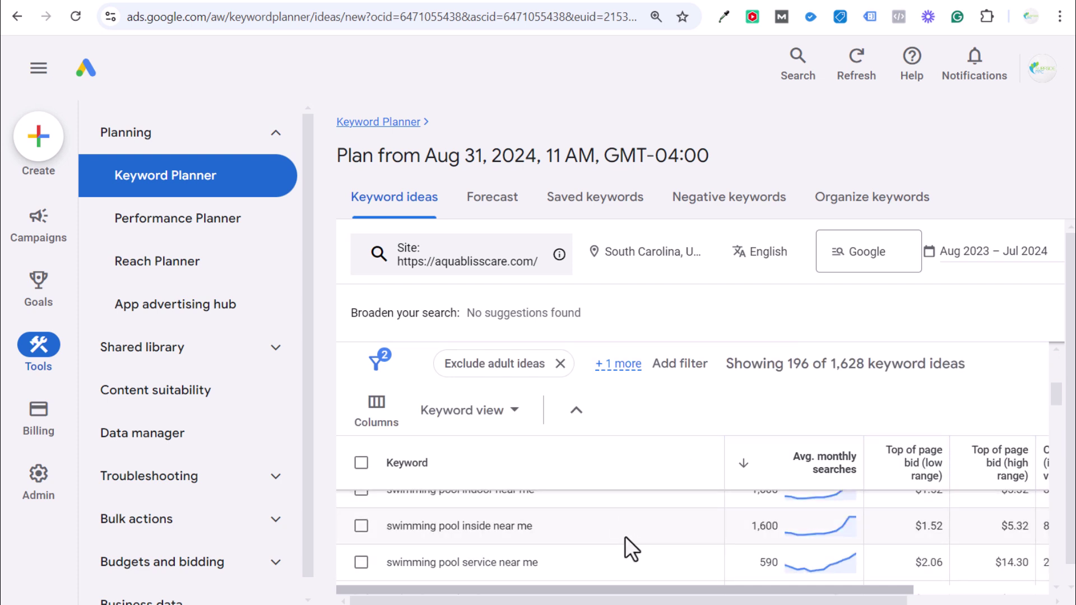
scroll(627, 532, down, 2)
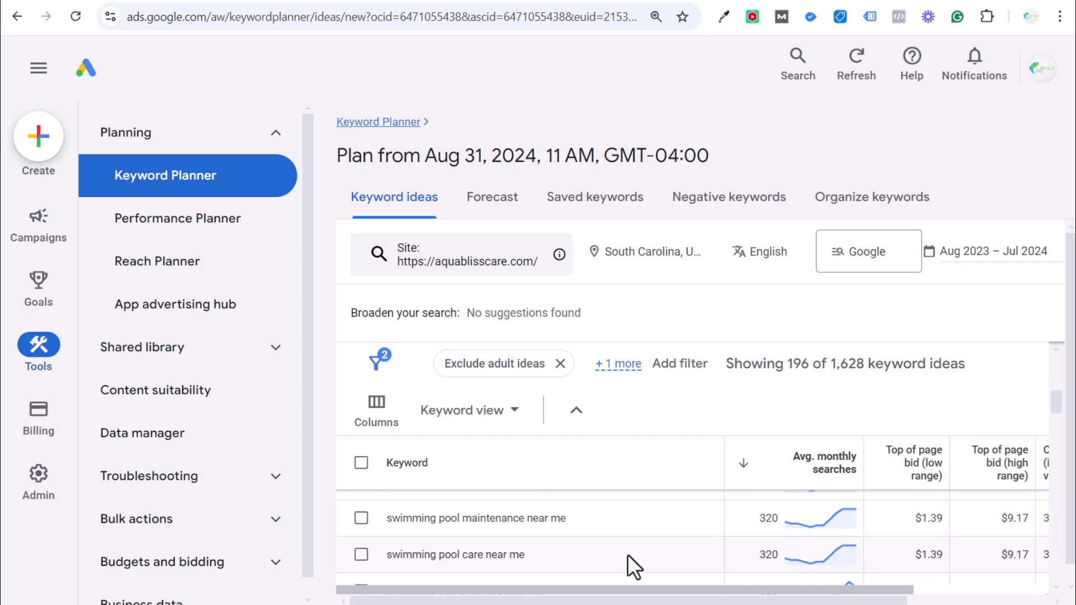
scroll(630, 552, up, 3)
scroll(637, 543, down, 1)
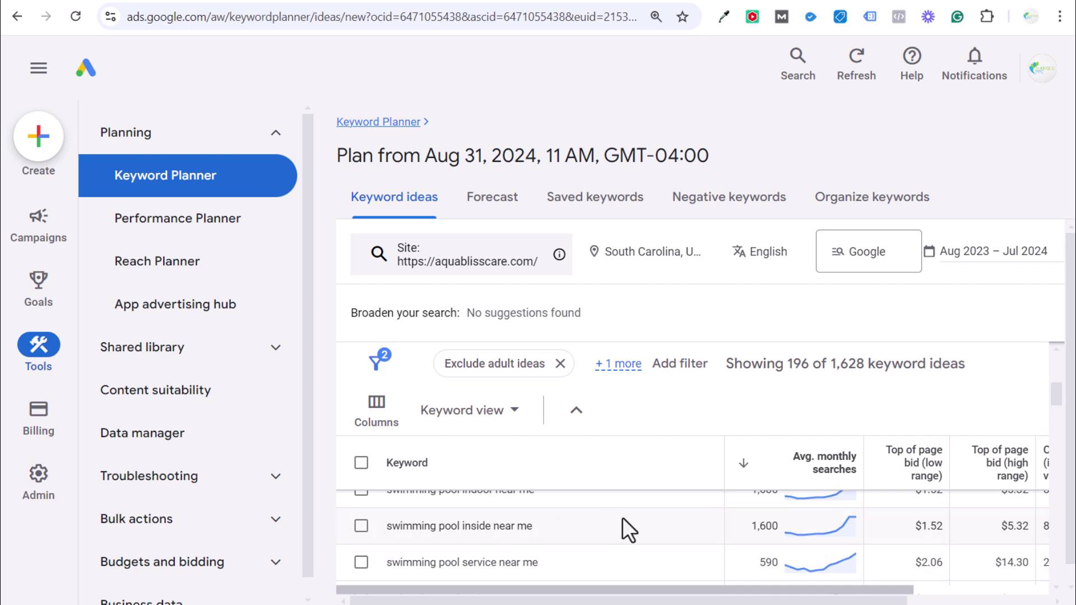
scroll(626, 518, down, 3)
scroll(627, 520, down, 3)
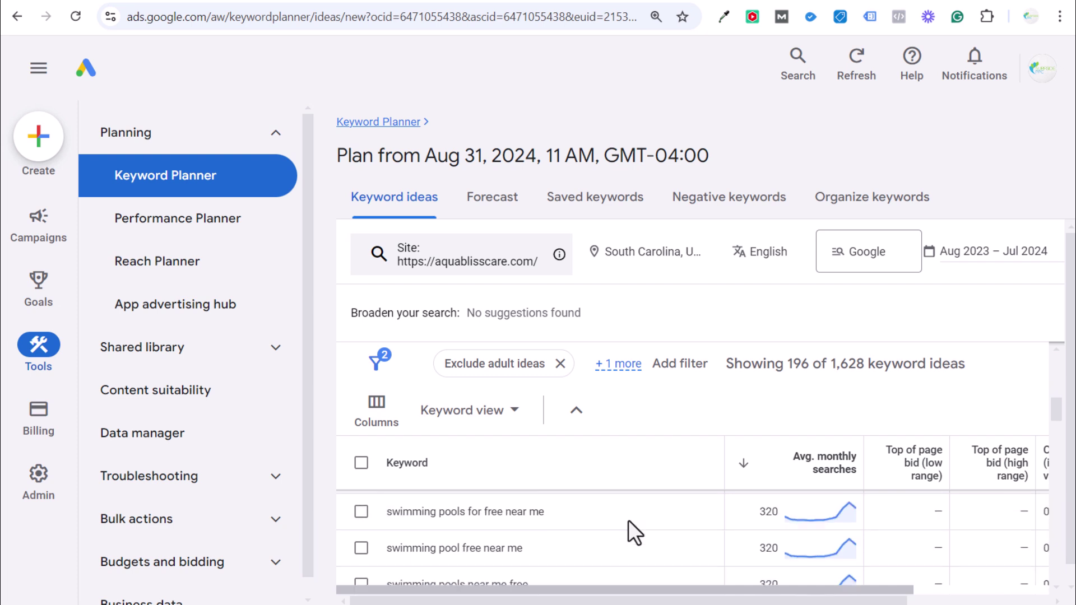
scroll(566, 541, down, 2)
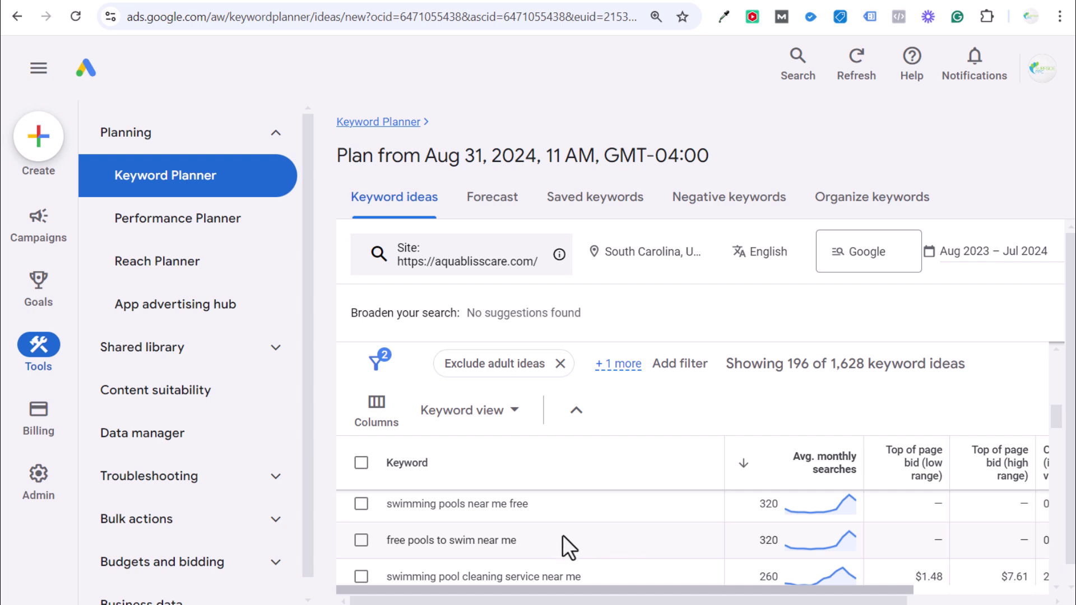
drag(383, 539, 446, 540)
click(456, 544)
Step: Add a keyword filter that excludes keywords containing "free" with Text Match
click(667, 371)
click(539, 269)
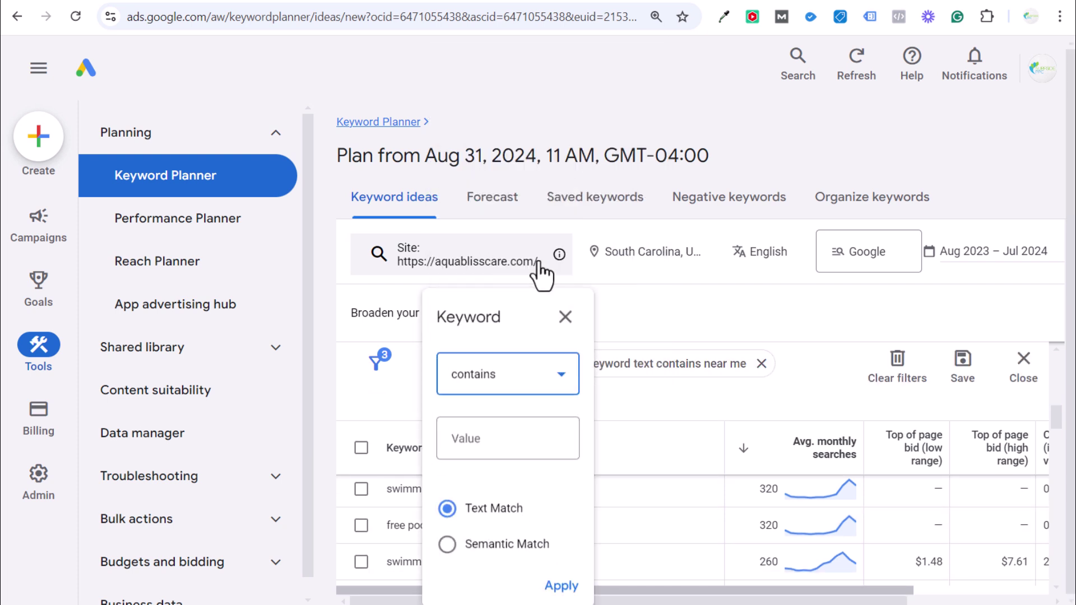
click(535, 386)
click(504, 432)
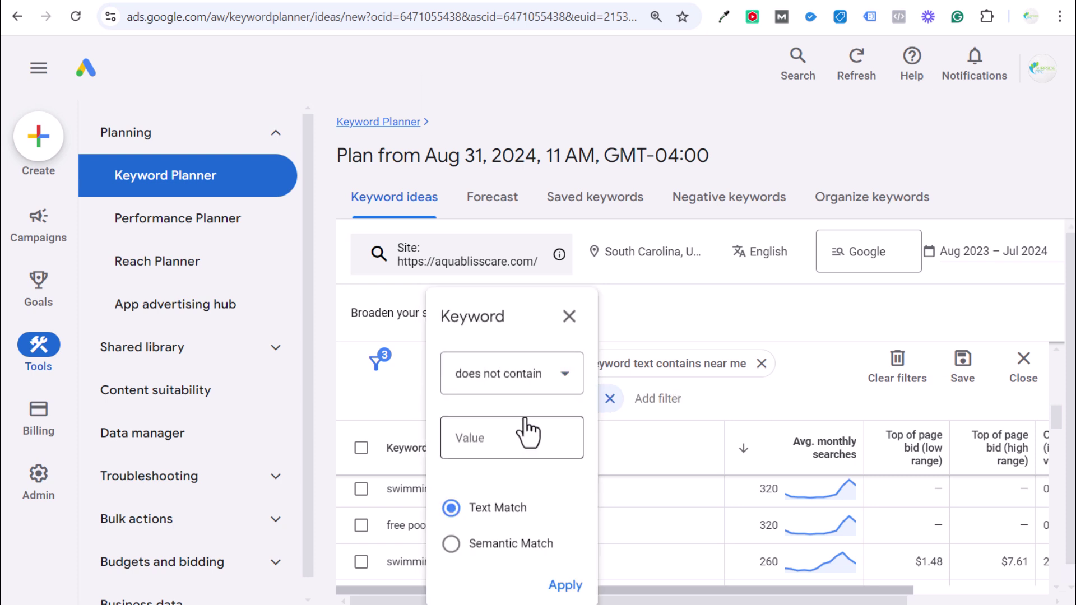
click(527, 432)
text(free)
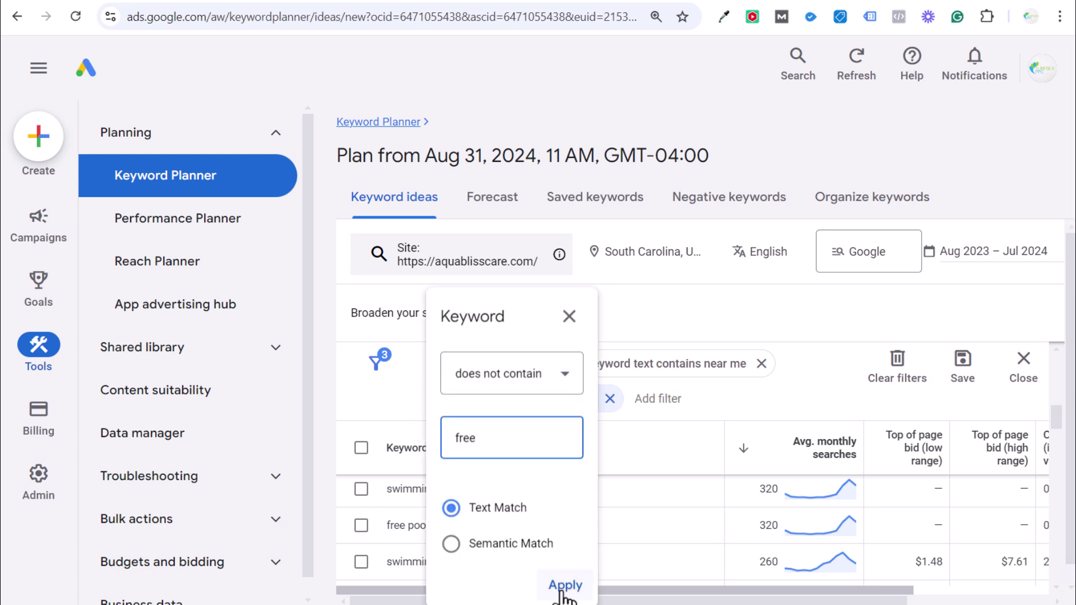
click(564, 586)
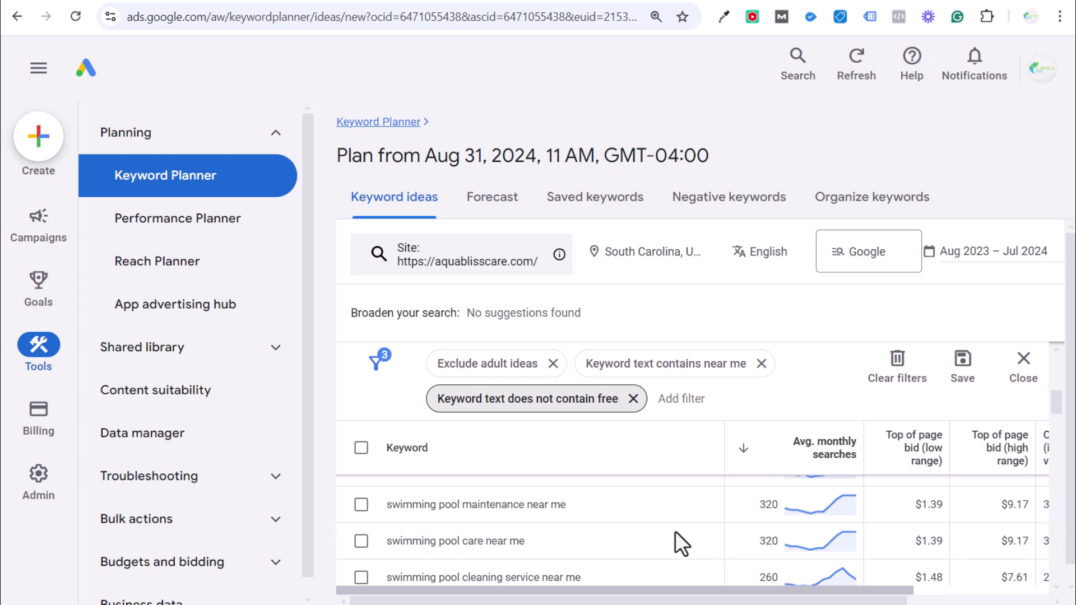
Step: Extend the "does not contain" keyword filter to exclude "free, indoor, inside"
scroll(675, 530, up, 3)
scroll(654, 549, down, 1)
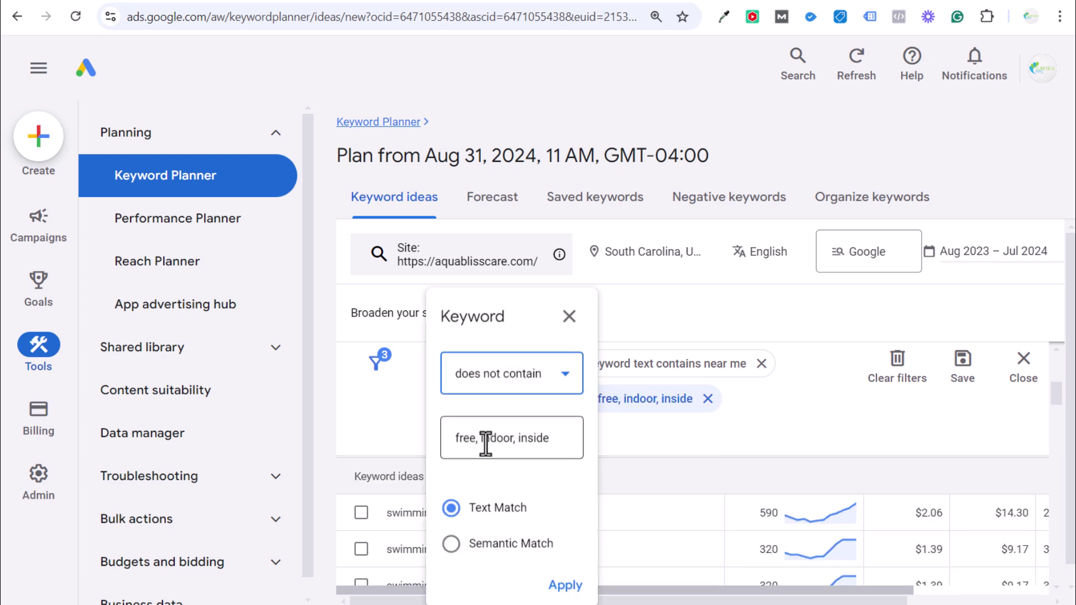
click(476, 443)
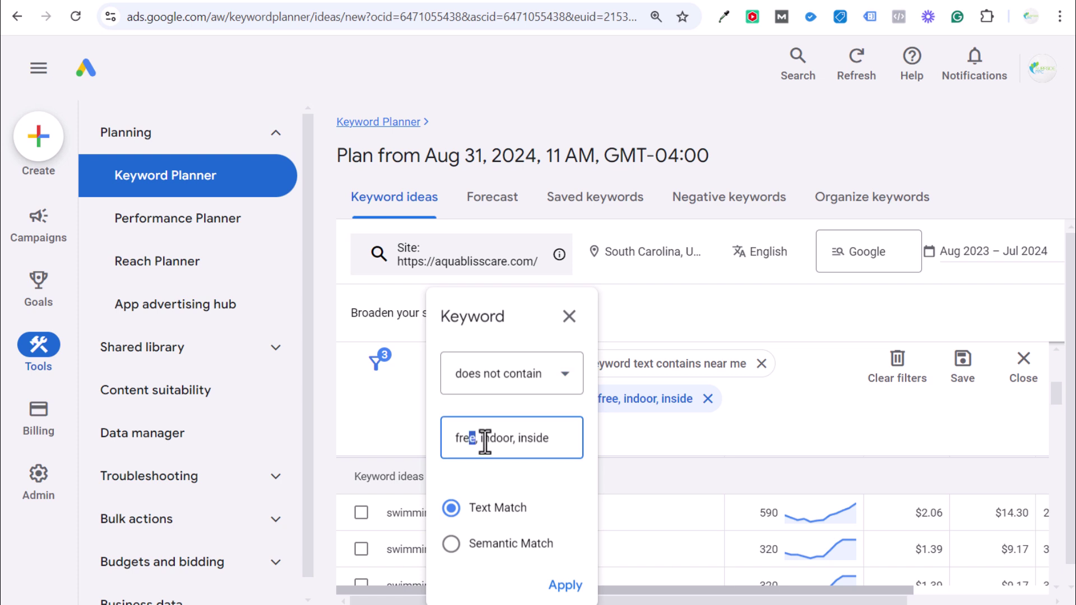
click(573, 587)
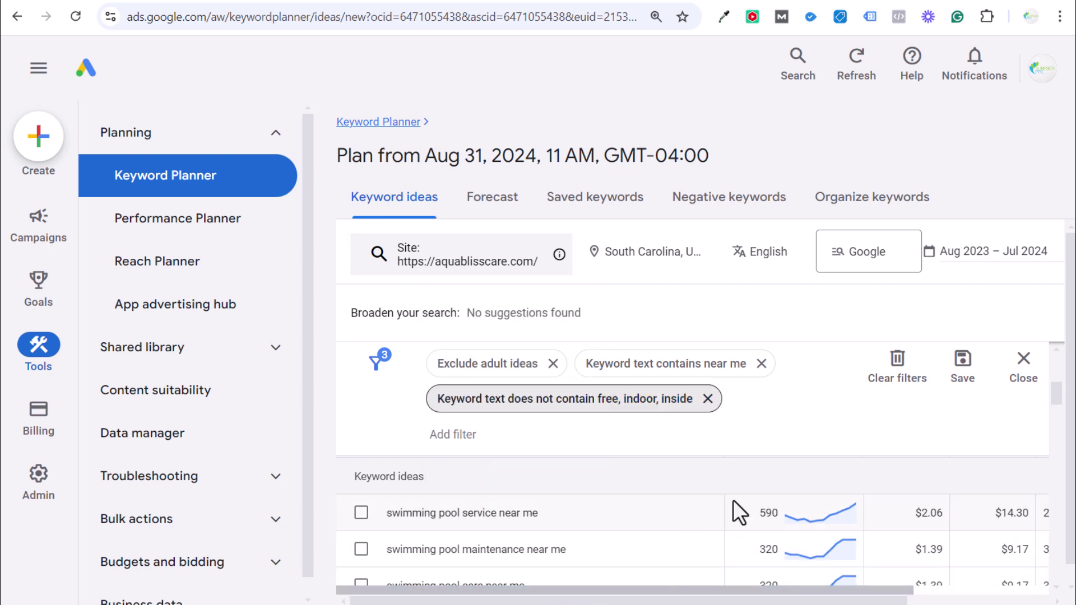
Step: Extend the "contains" keyword filter to "near me, service, services" with Text Match
click(660, 367)
click(661, 439)
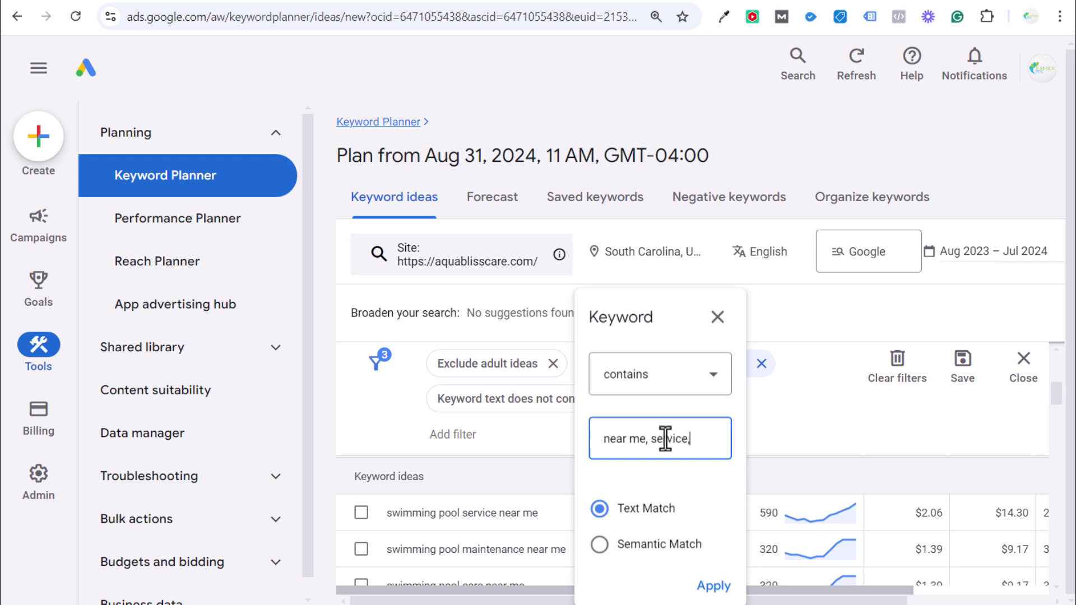
text(, service, services)
click(712, 586)
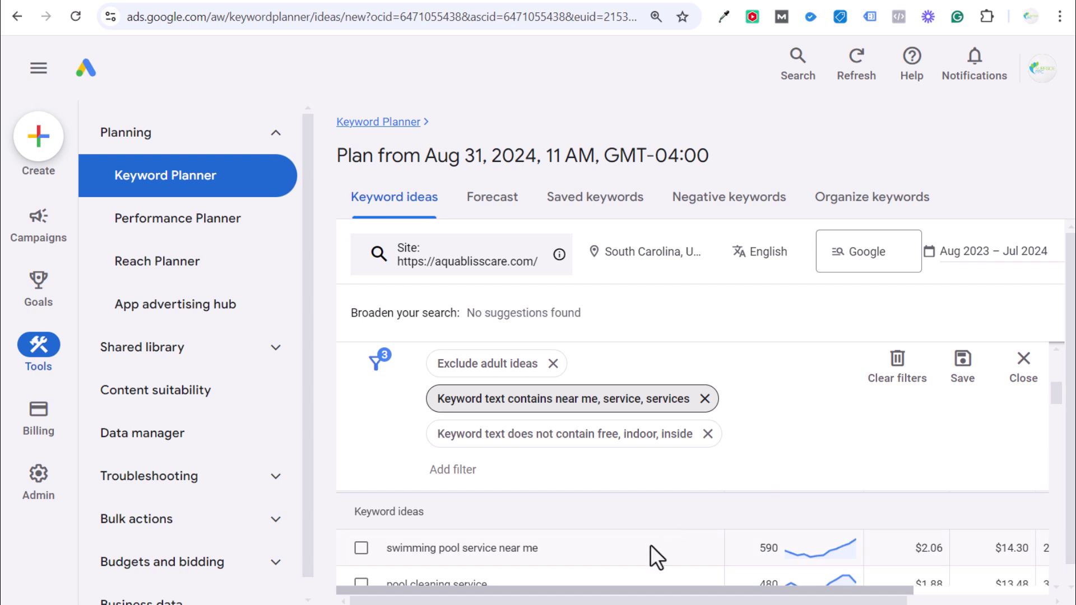
Step: Examine the highest-volume filtered keyword ideas, comparing monthly searches with the low and high top-of-page bids of "pool service and cleaning"
scroll(650, 546, down, 2)
scroll(465, 521, up, 2)
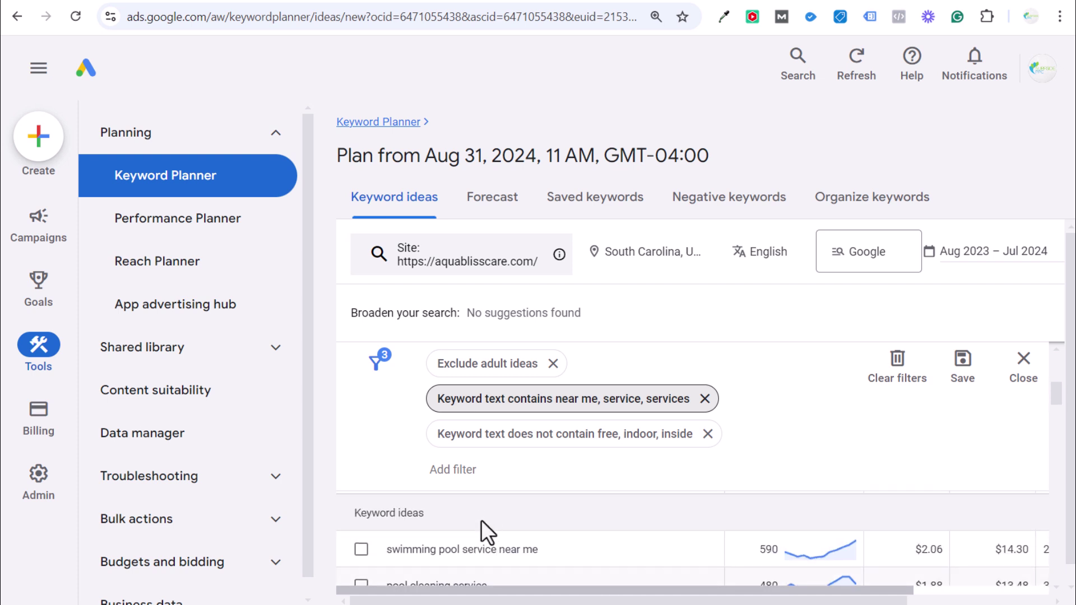
scroll(465, 552, down, 2)
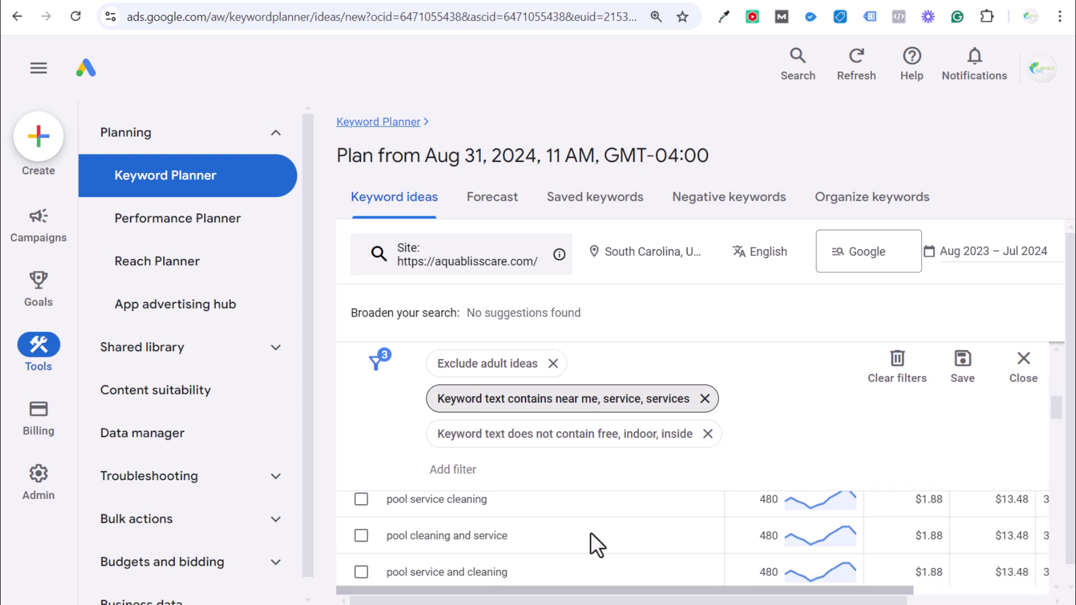
scroll(478, 537, down, 2)
scroll(672, 543, down, 2)
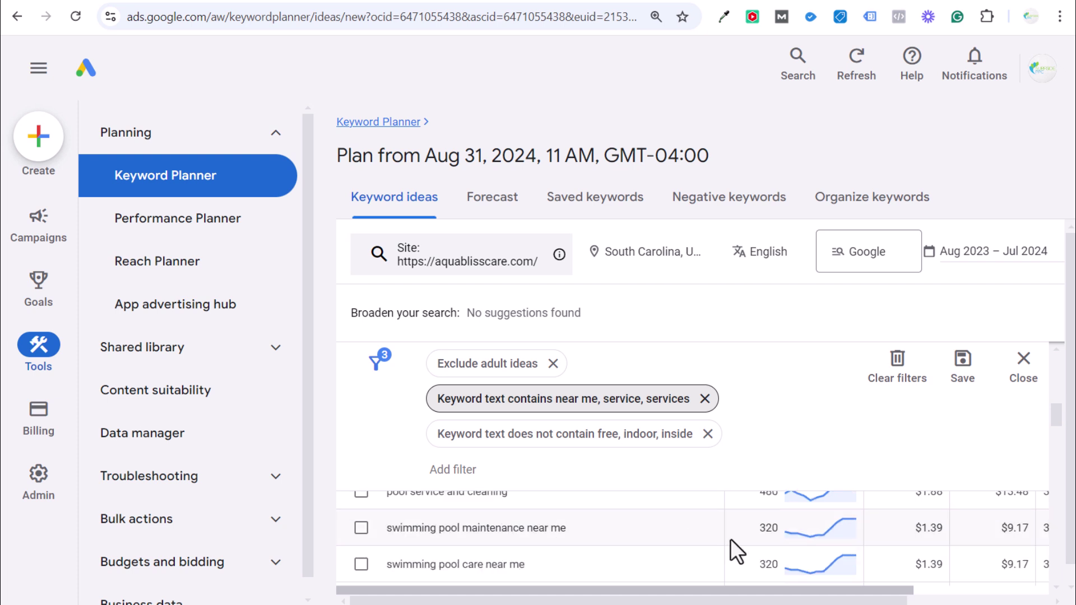
scroll(996, 518, up, 2)
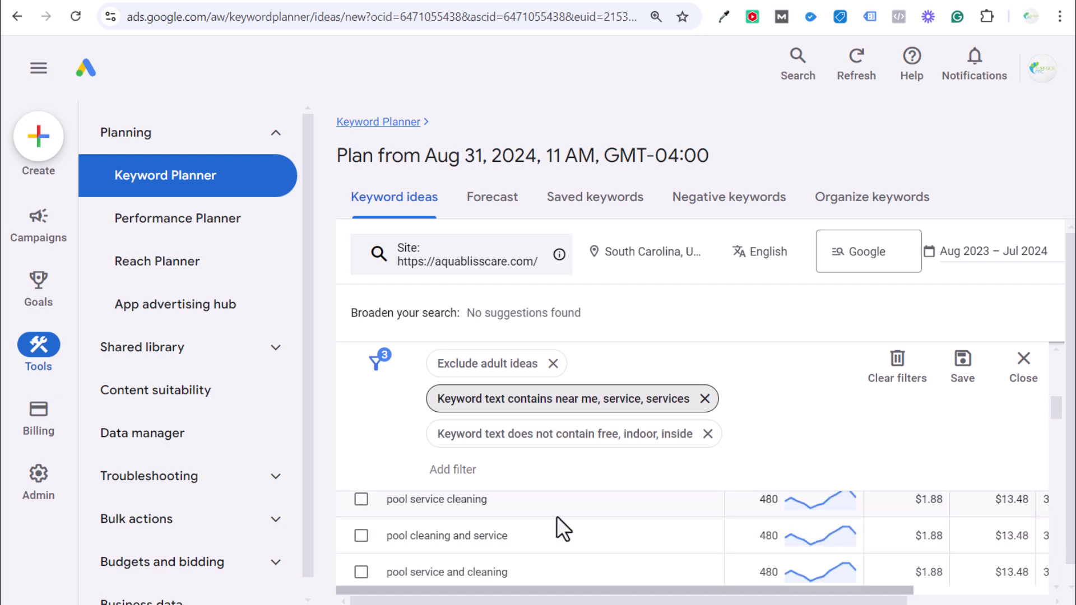
scroll(756, 504, down, 2)
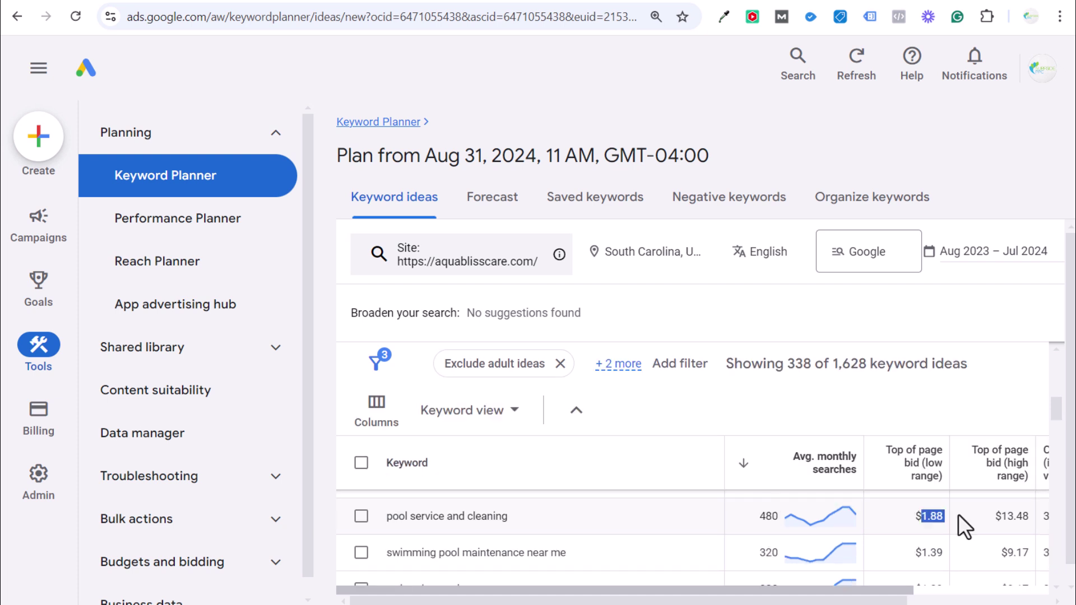
click(1008, 540)
scroll(690, 530, up, 2)
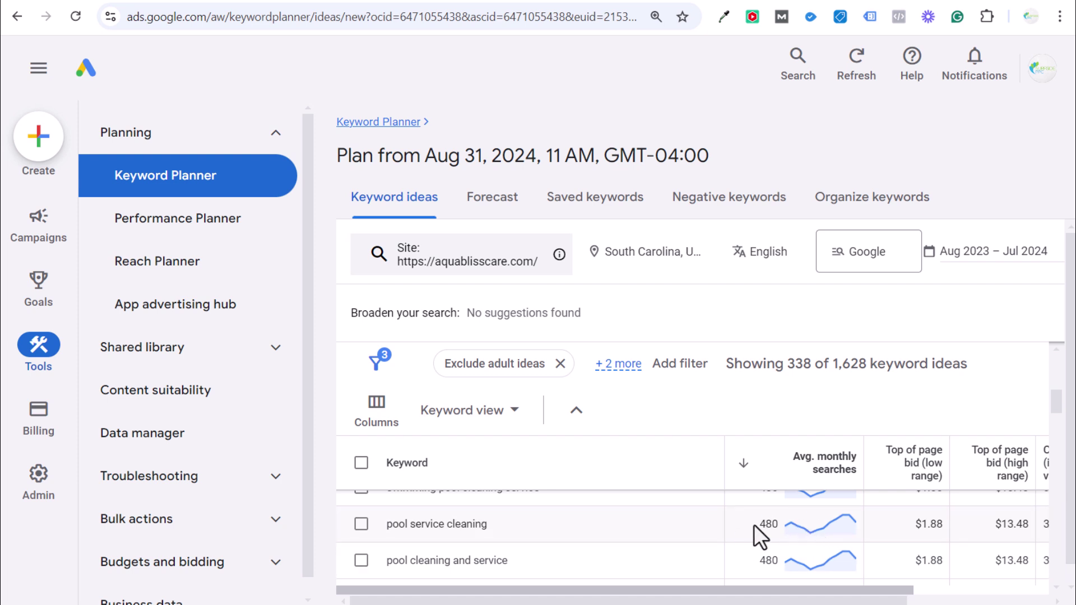
Step: Look through the lower-volume keyword ideas and the active filters, and return to the start of the list
scroll(627, 528, down, 10)
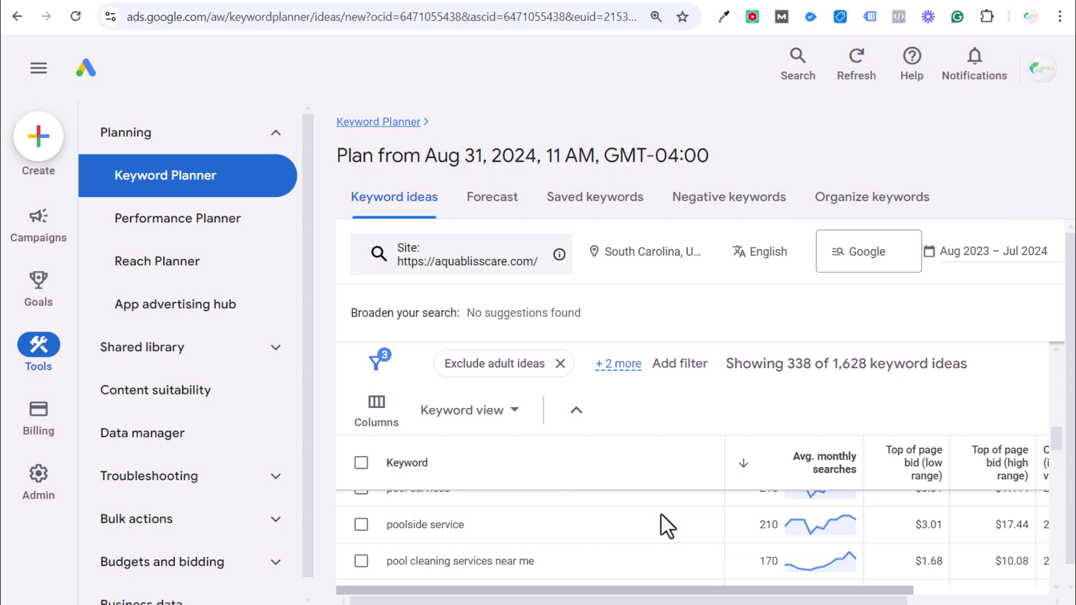
scroll(664, 513, down, 10)
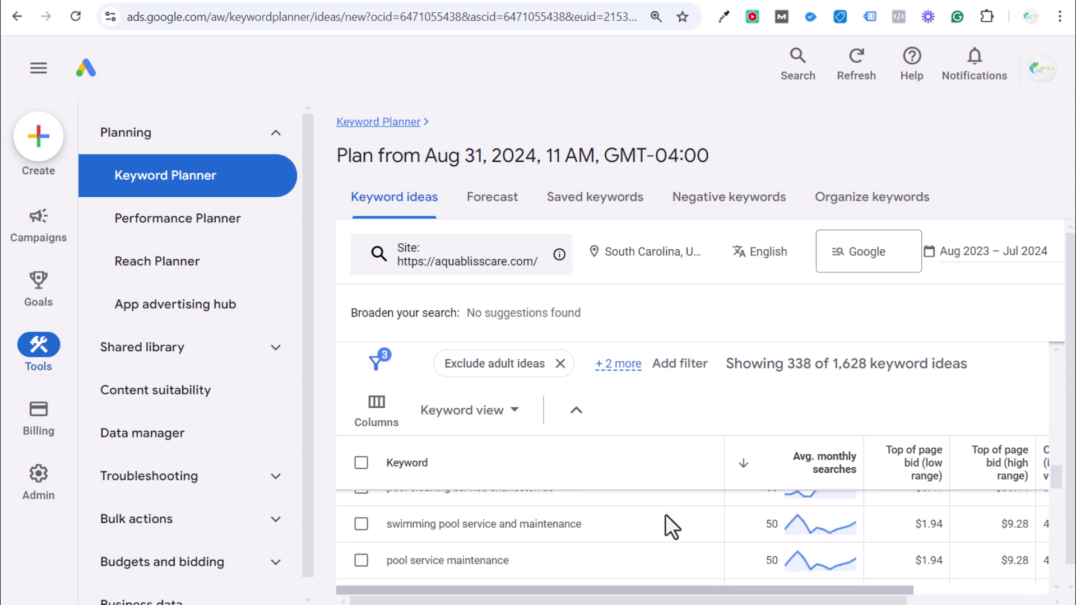
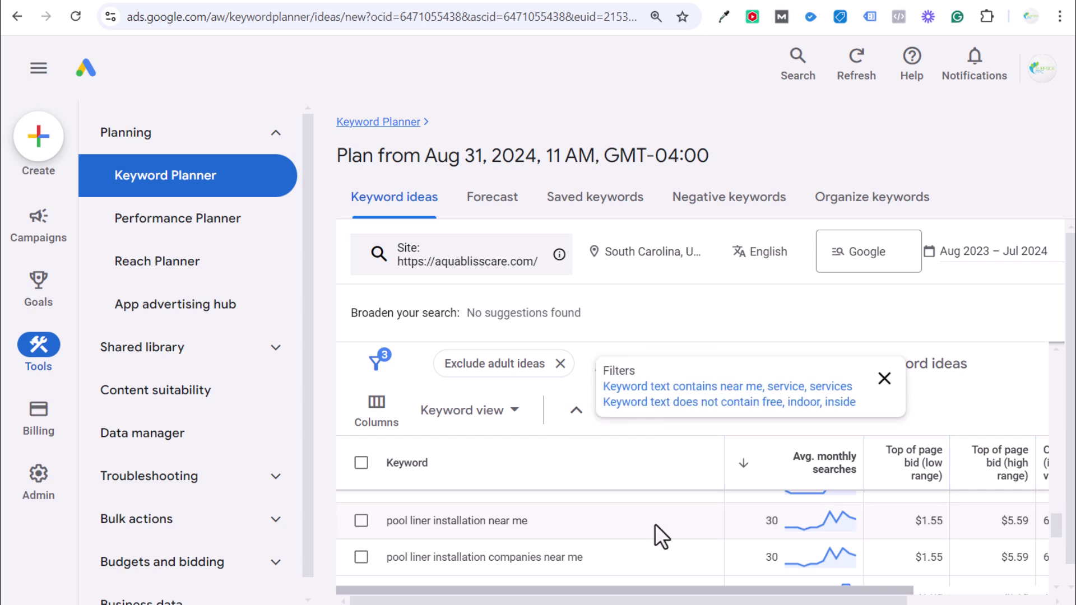
scroll(644, 518, down, 3)
click(783, 302)
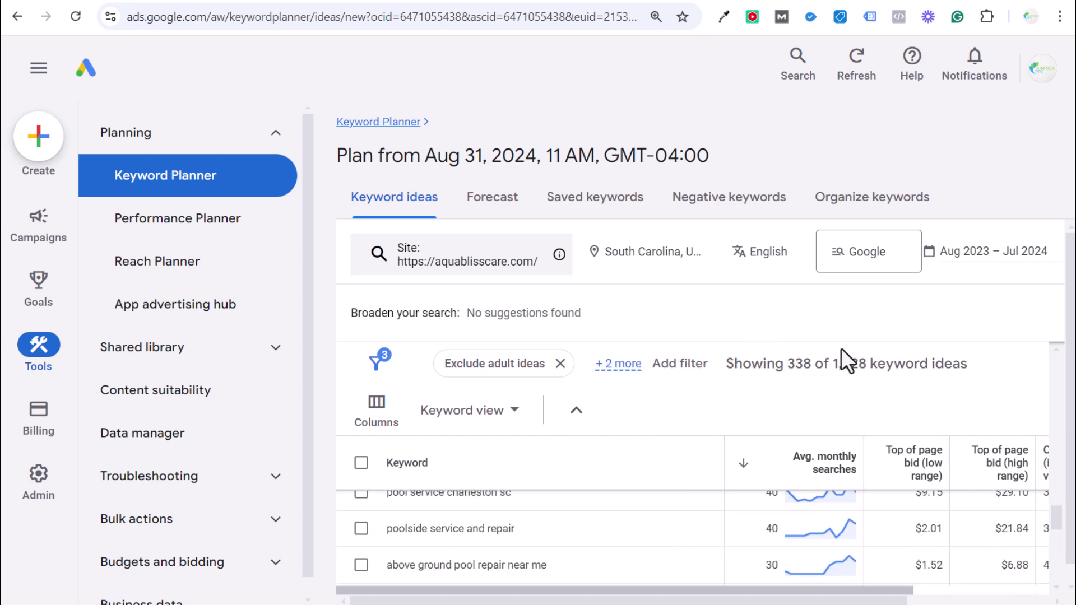
scroll(651, 524, up, 8)
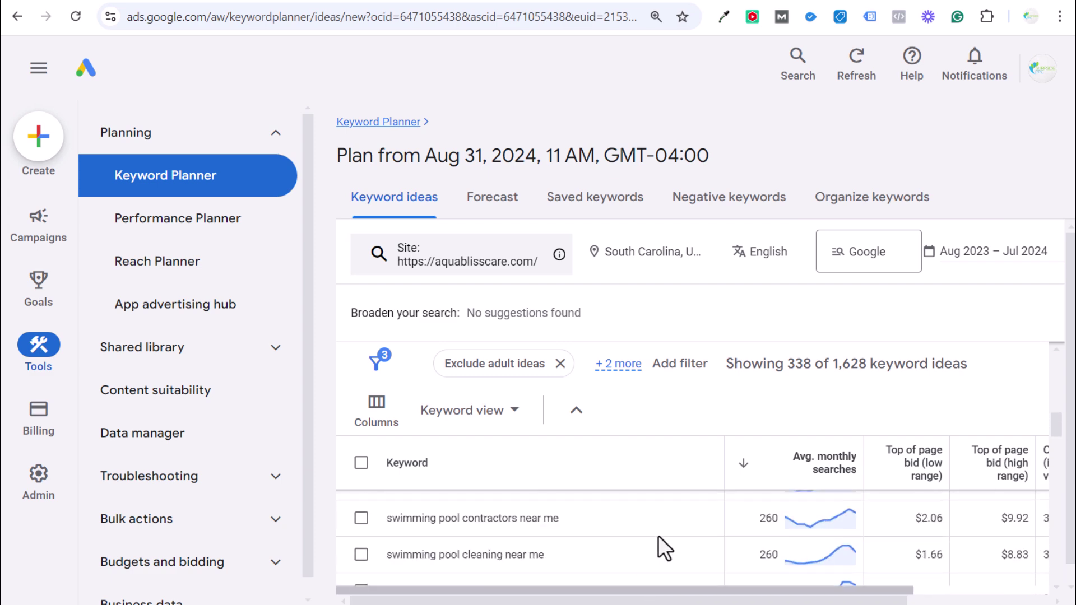
scroll(658, 533, up, 2)
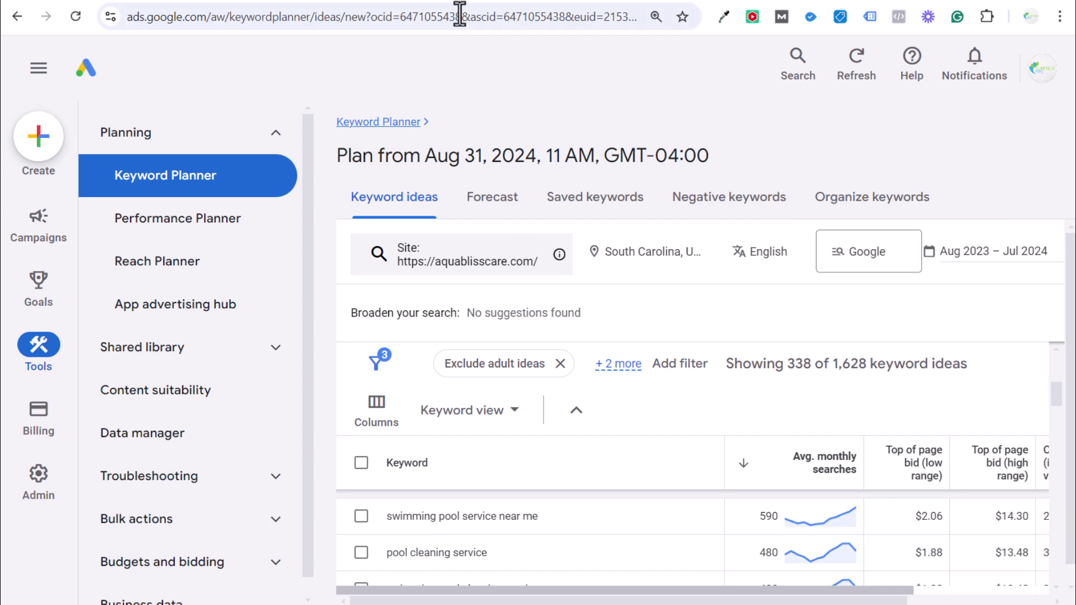
Step: Switch to the Aqua Bliss Care website's home page at aquablisscare.com
click(473, 1)
click(309, 0)
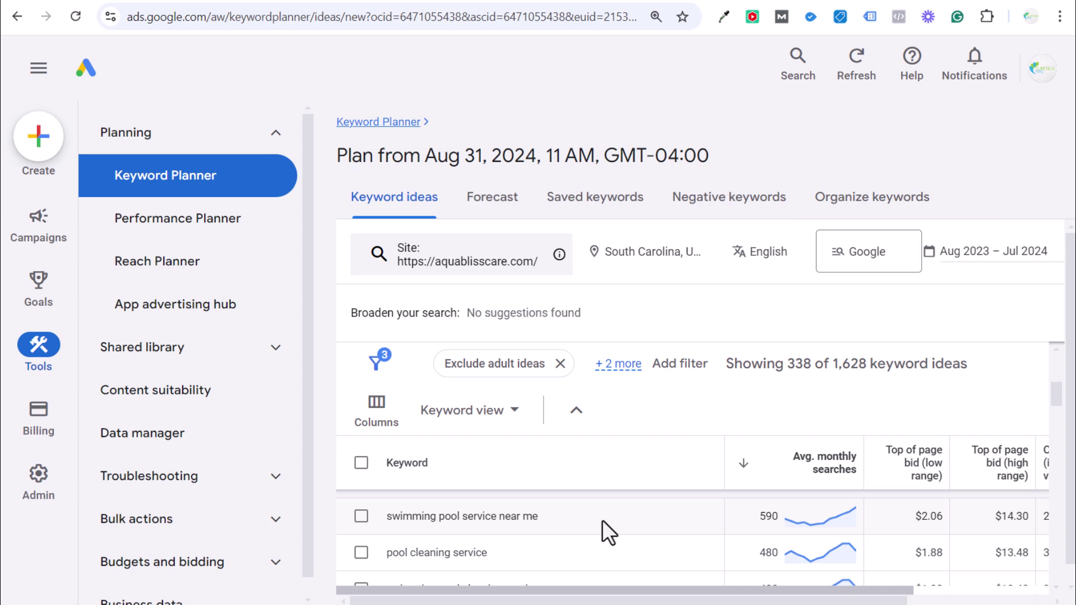
click(539, 2)
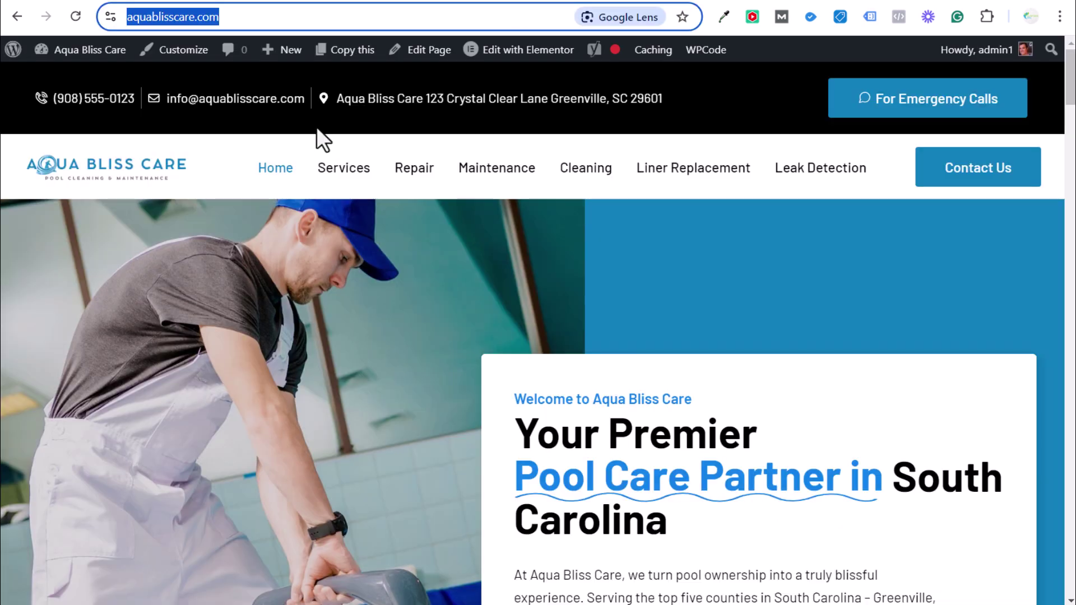
Step: Switch back to Google Ads from the website and return to the Keyword Planner start page
click(303, 3)
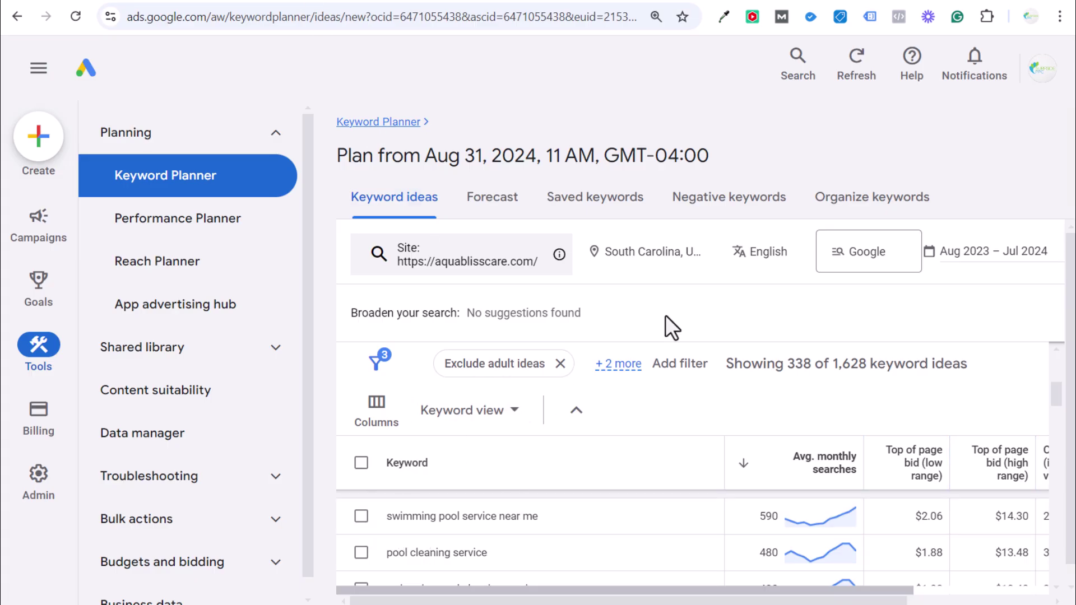
click(376, 122)
click(758, 435)
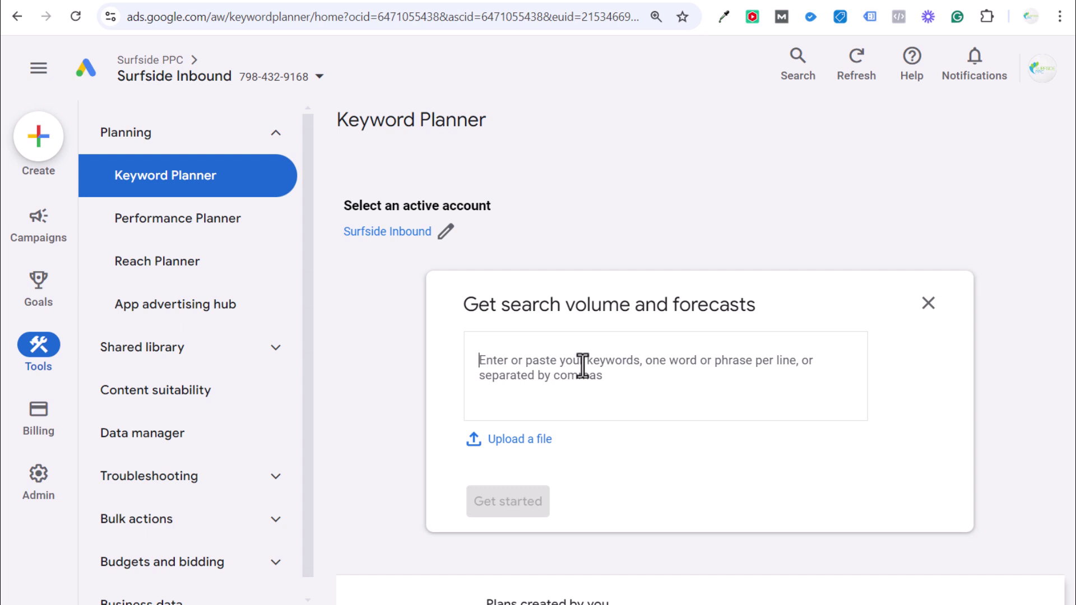
text(swimming pool service near me)
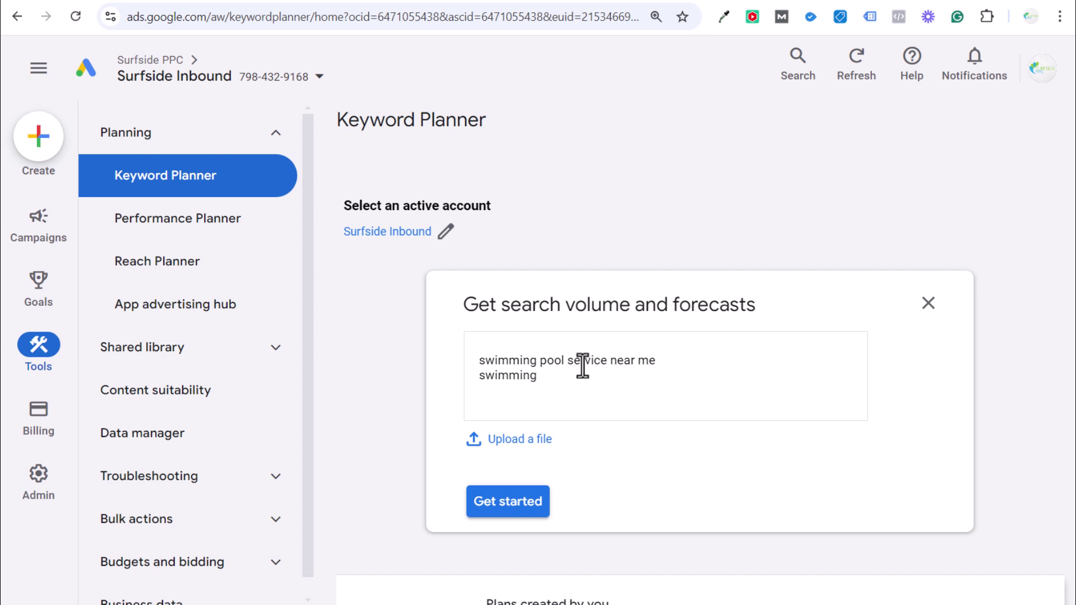
drag(509, 306, 658, 305)
click(718, 299)
click(548, 377)
drag(547, 376, 443, 355)
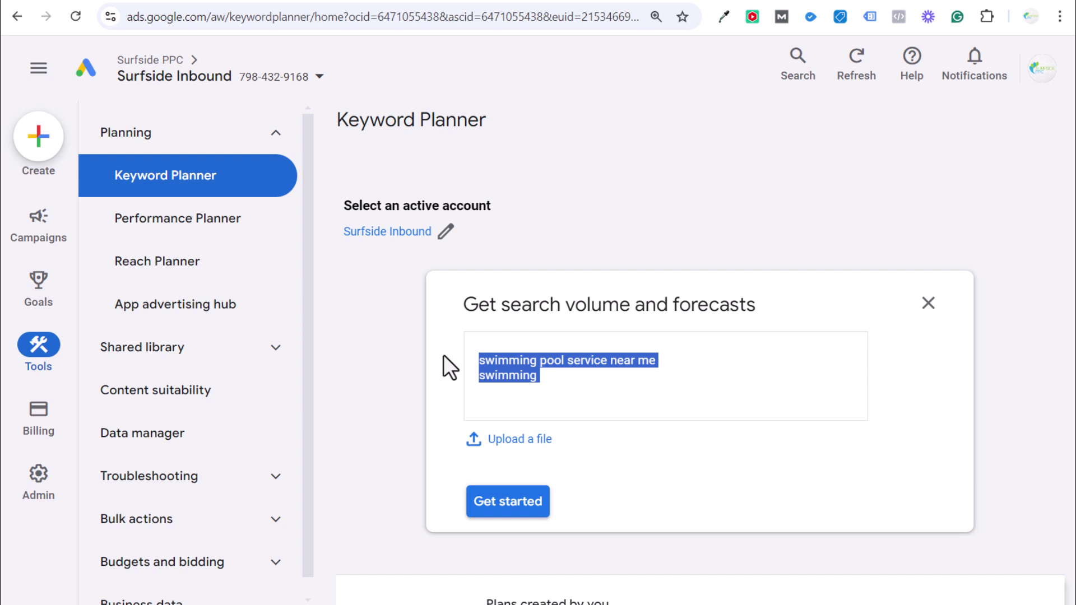
key(BackSpace)
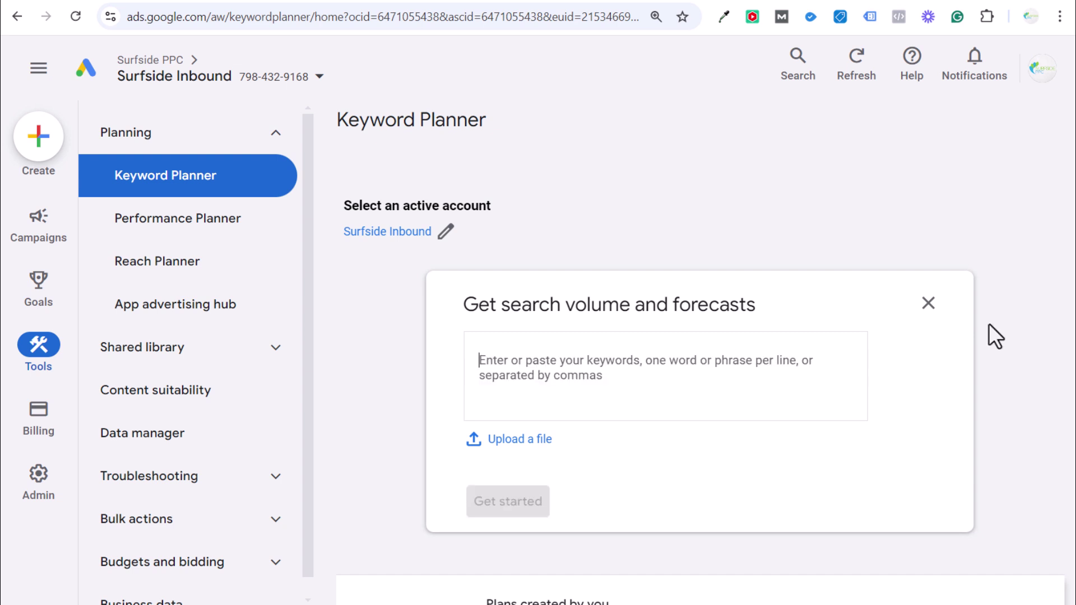
click(927, 307)
click(461, 338)
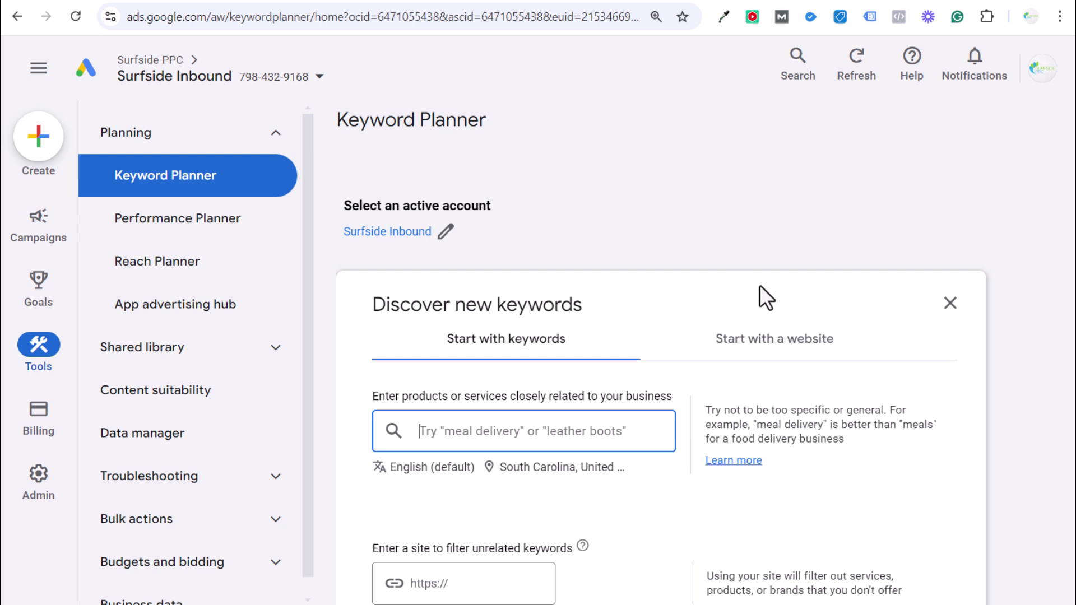
click(746, 268)
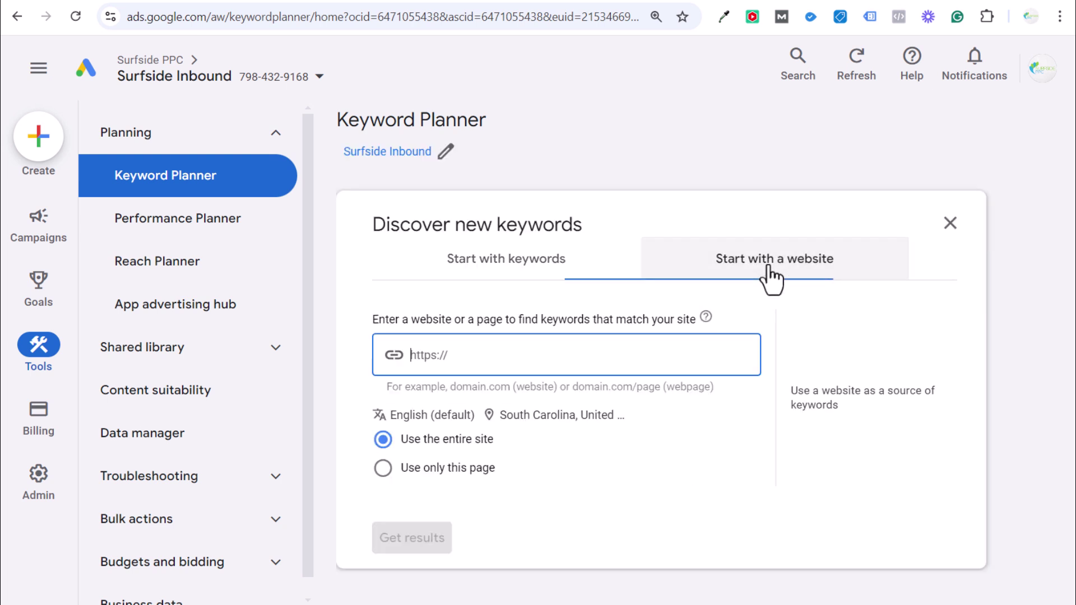
text(https://aquablisscare.com/)
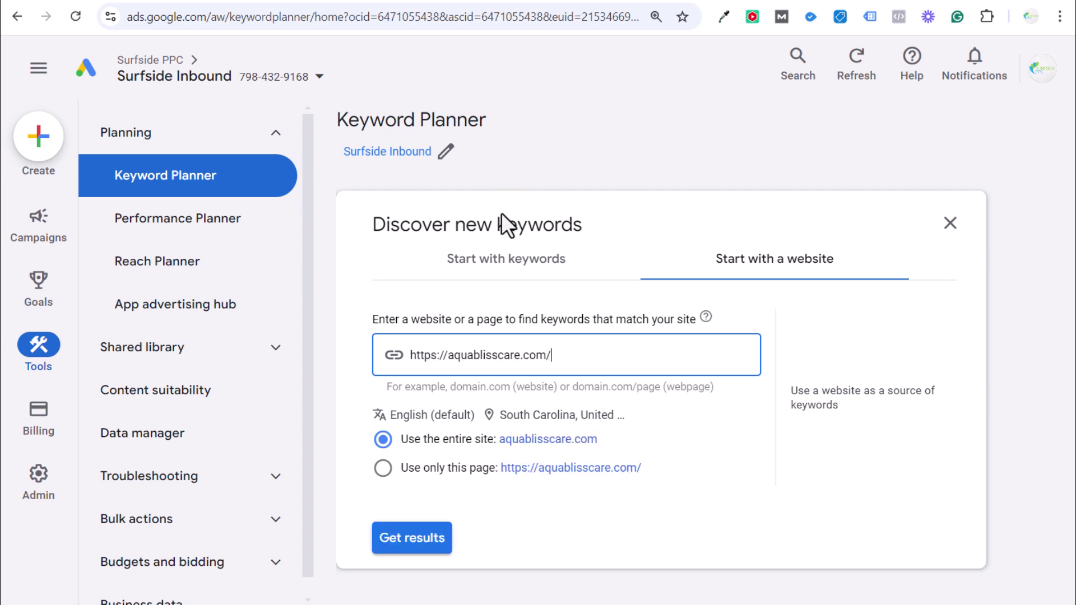
click(423, 539)
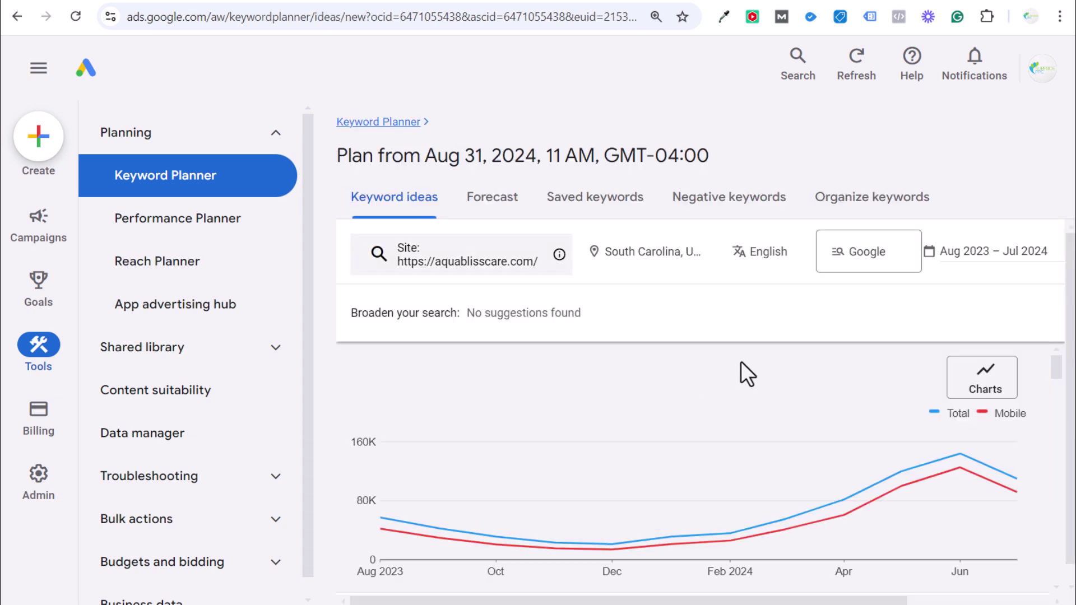
Step: Review the filtered keyword ideas, select all of them across every page, and add them to the plan
scroll(735, 389, down, 3)
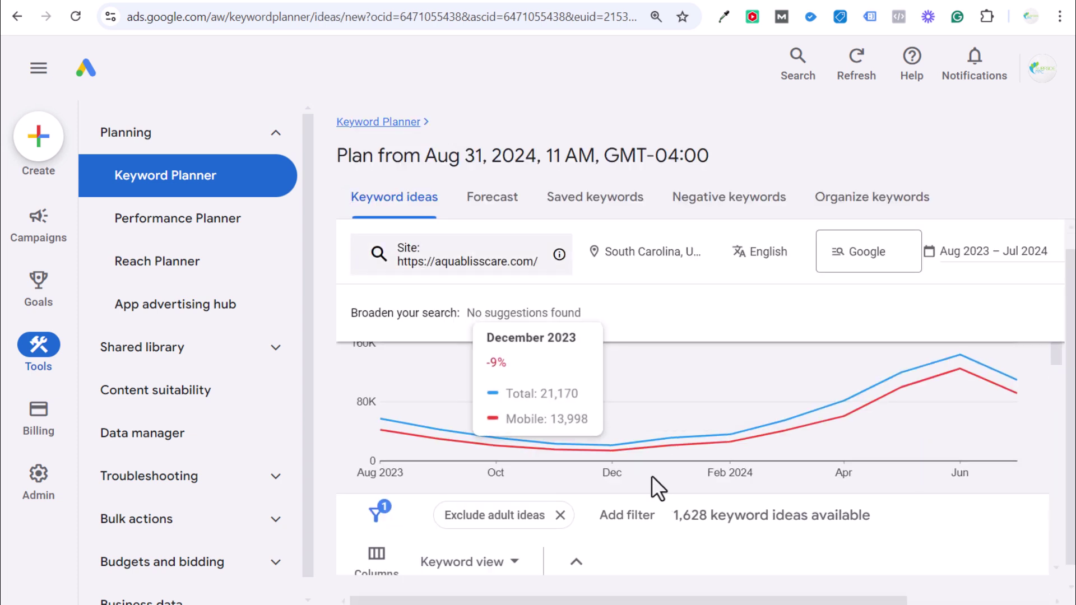
scroll(792, 476, down, 1)
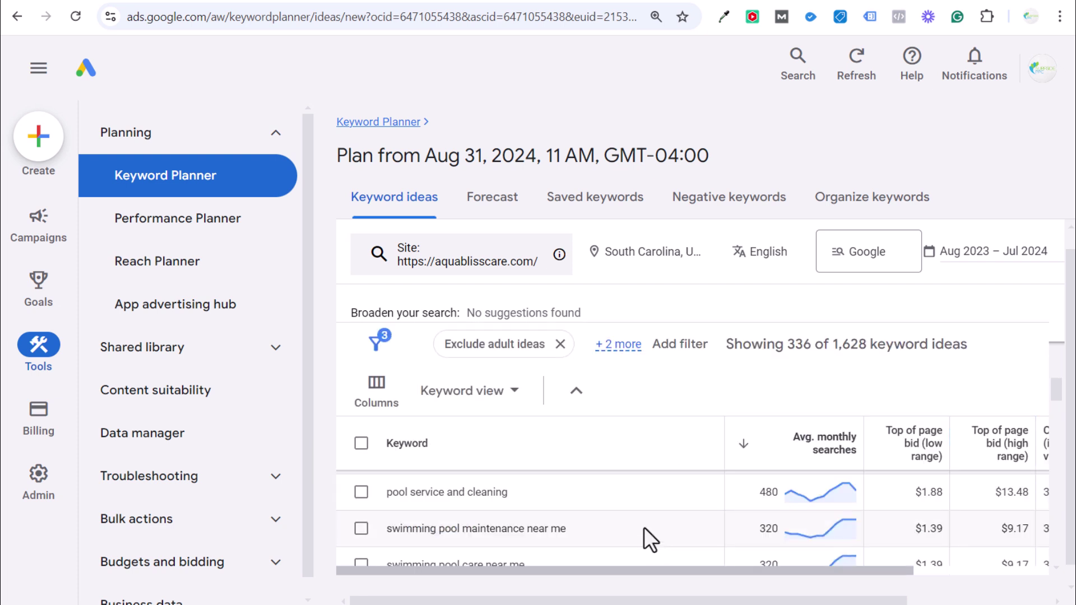
scroll(631, 521, up, 4)
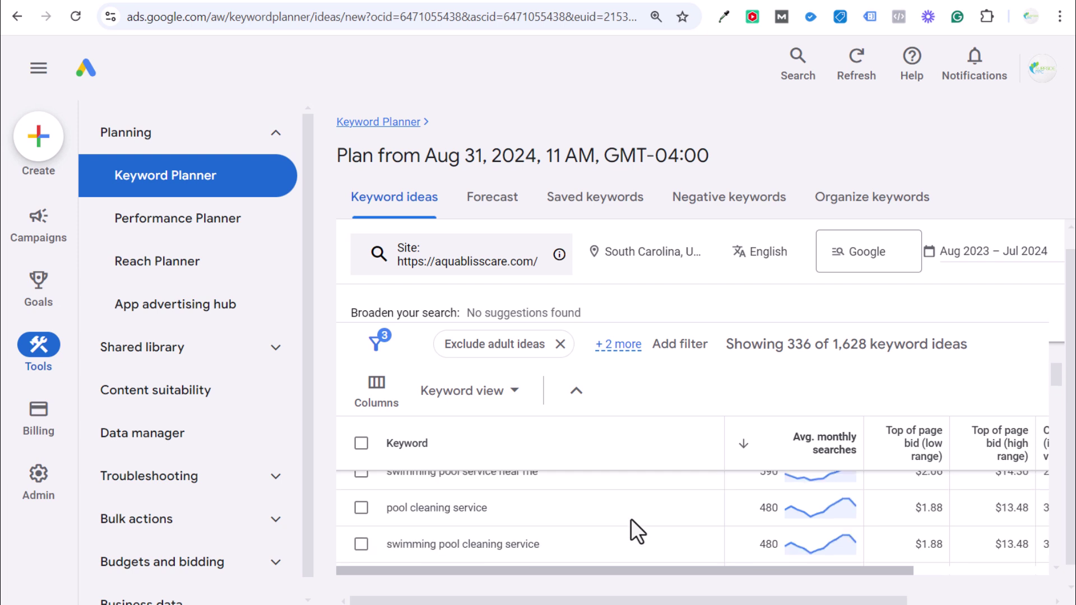
scroll(682, 502, up, 3)
scroll(686, 506, down, 3)
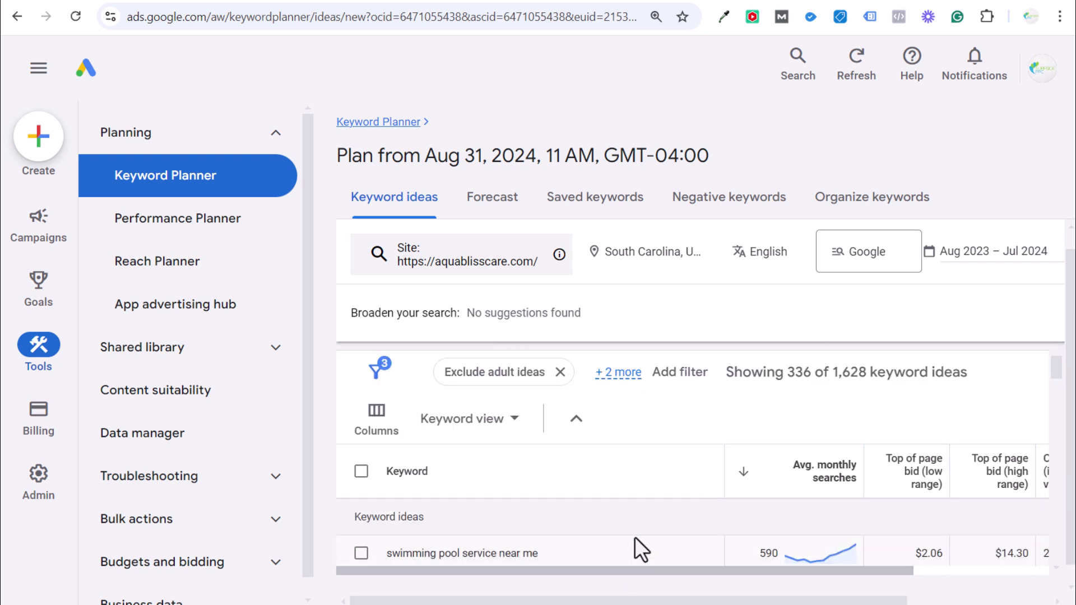
scroll(638, 530, down, 1)
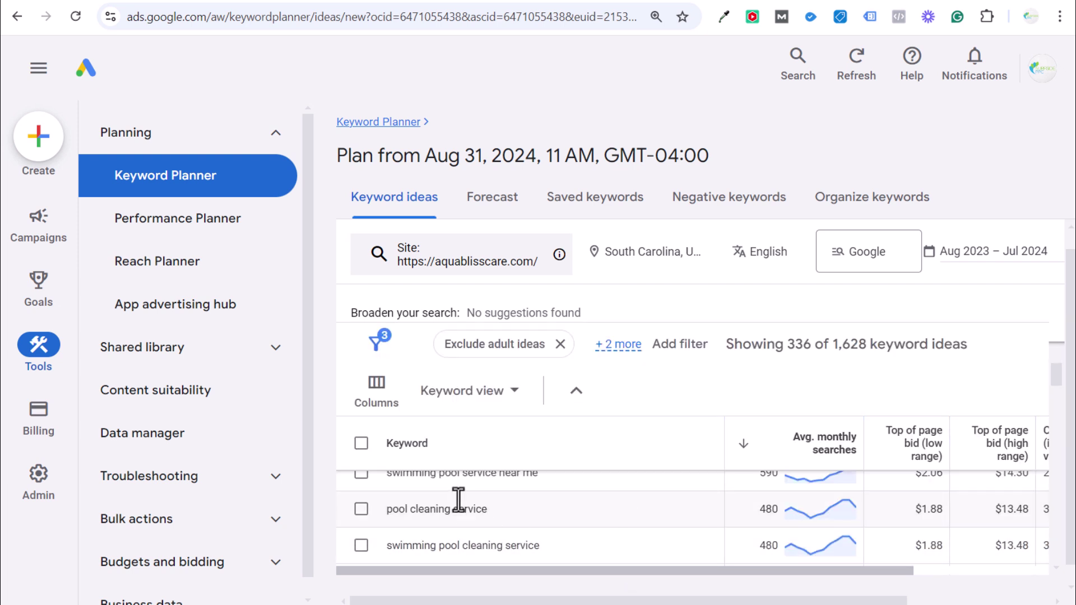
click(360, 443)
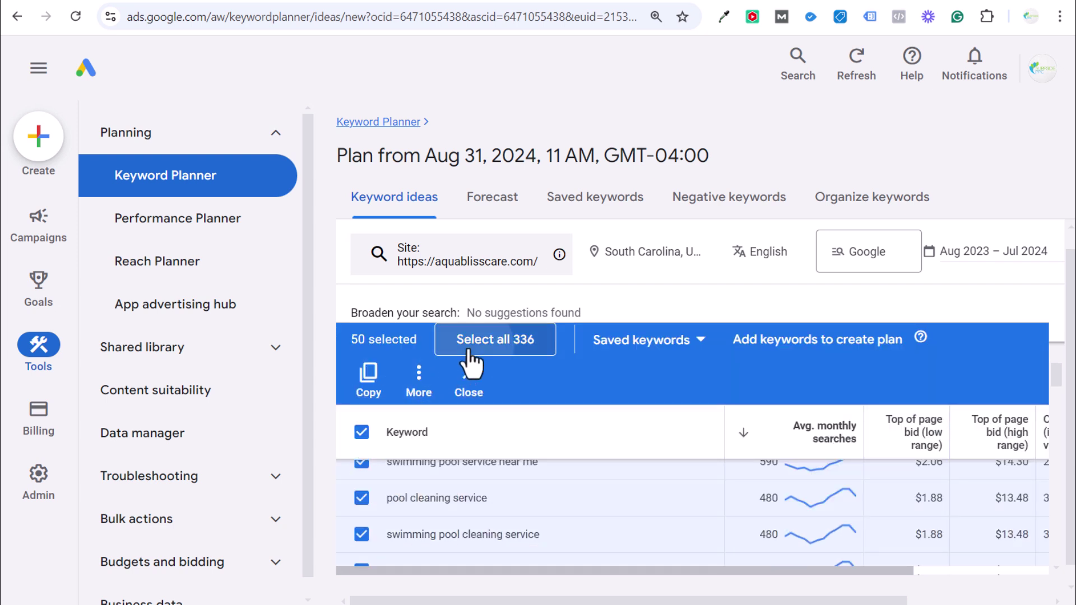
click(469, 352)
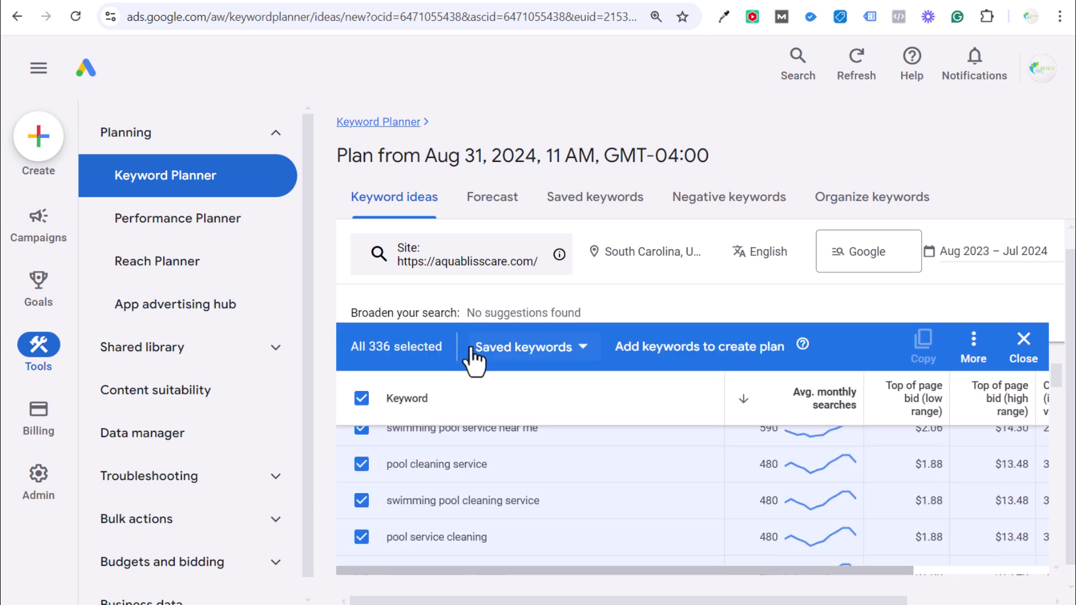
click(584, 349)
click(559, 392)
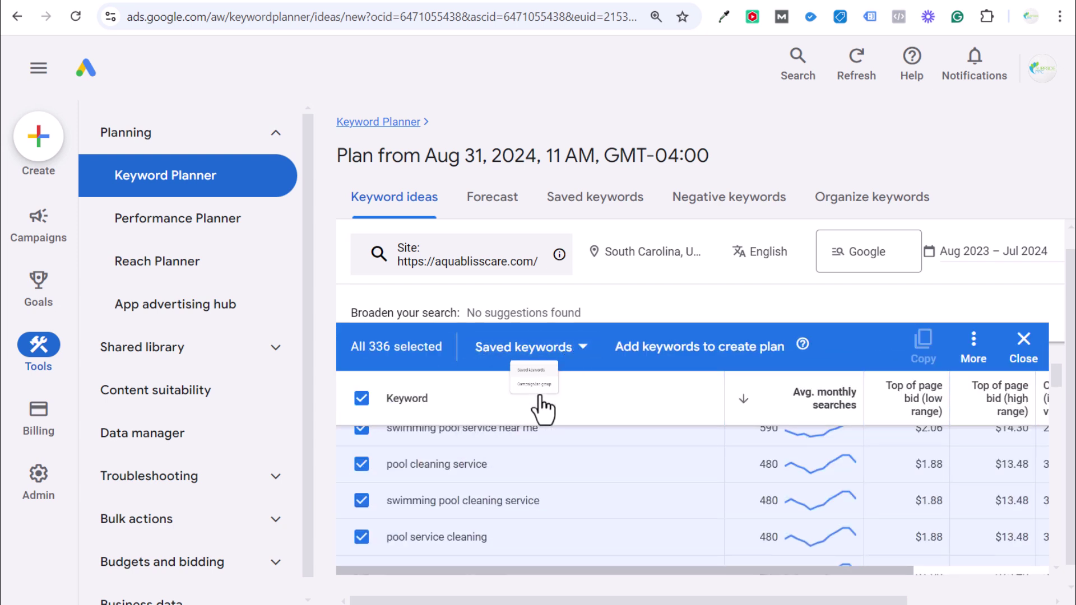
click(684, 362)
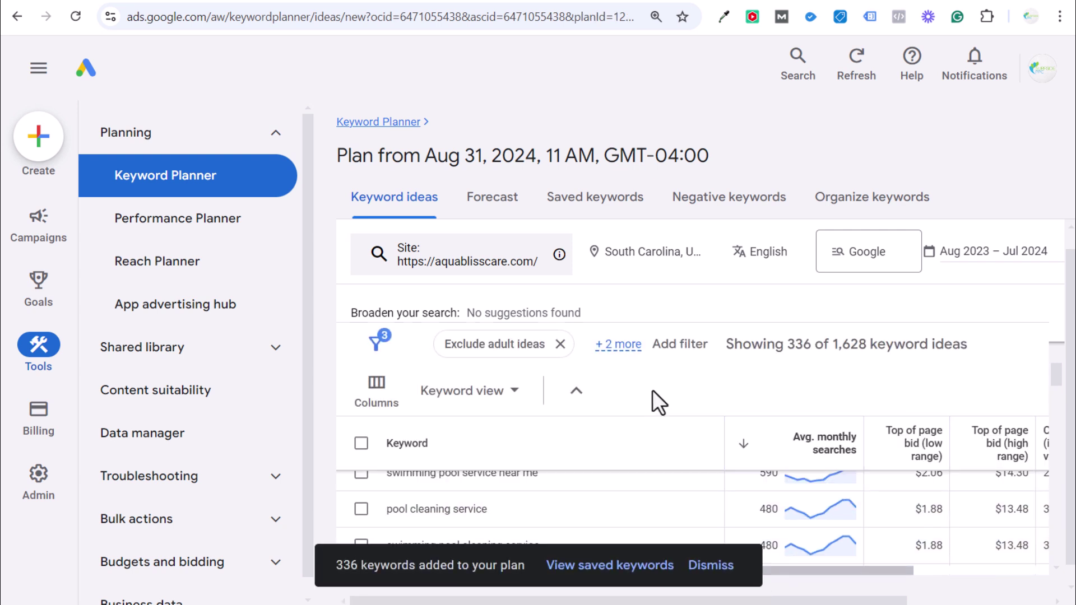
Step: Look through the plan's saved keywords, including average monthly searches and three-month and year-over-year changes
click(608, 208)
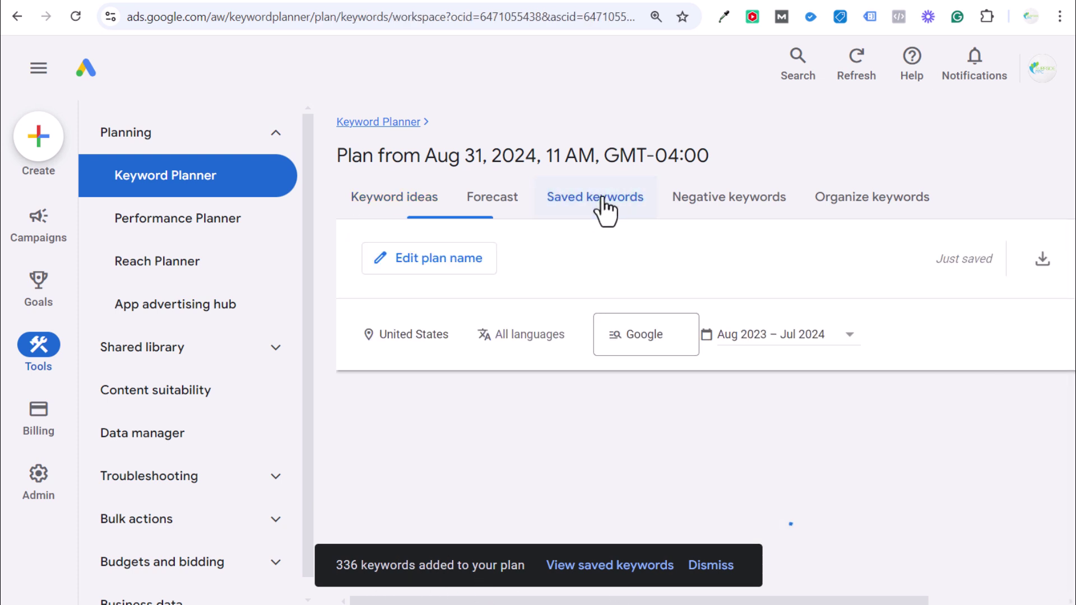
scroll(856, 401, down, 5)
scroll(943, 490, down, 10)
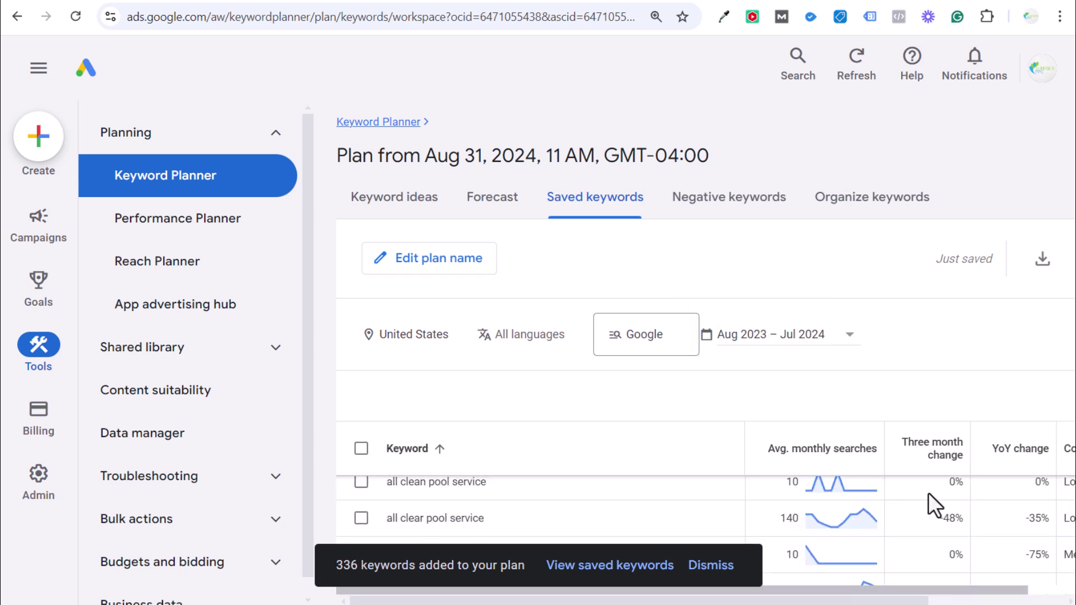
scroll(613, 505, up, 3)
scroll(667, 507, up, 4)
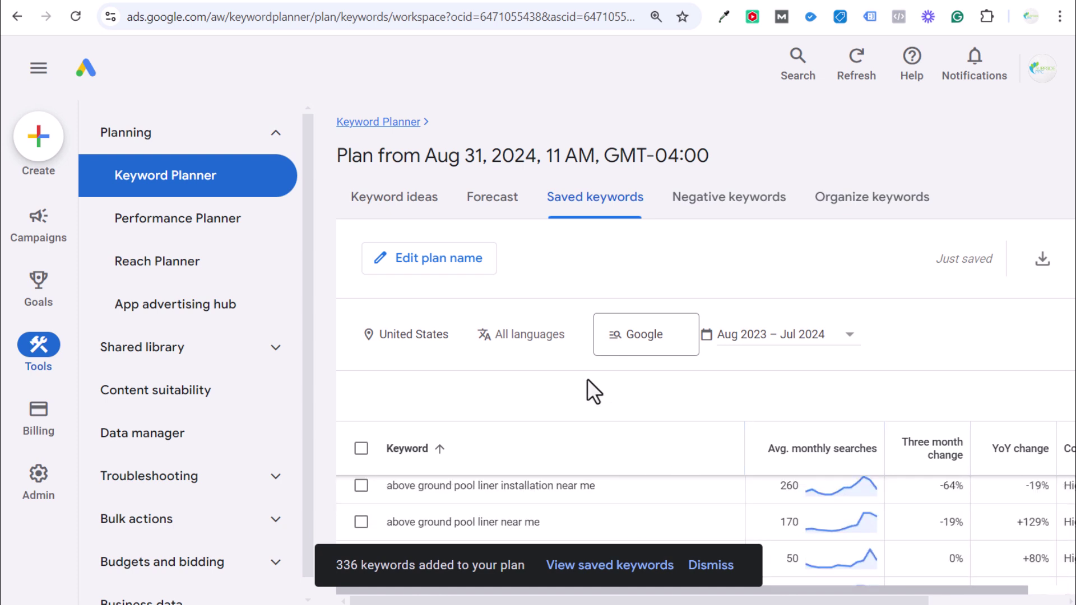
Step: Generate the plan's forecast for all saved keywords
click(507, 204)
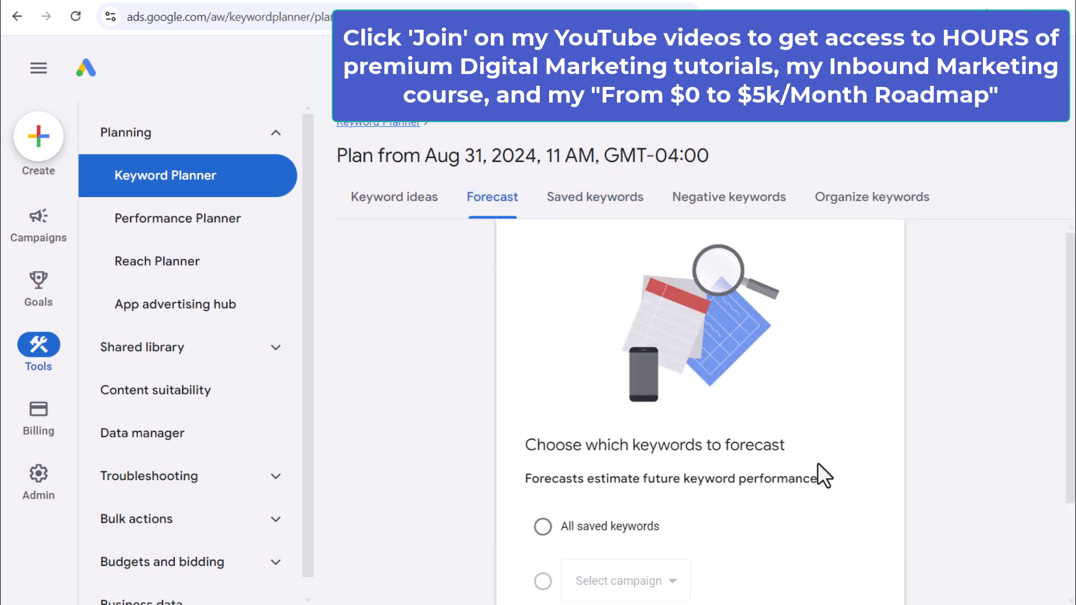
scroll(849, 368, down, 2)
drag(680, 402, 545, 422)
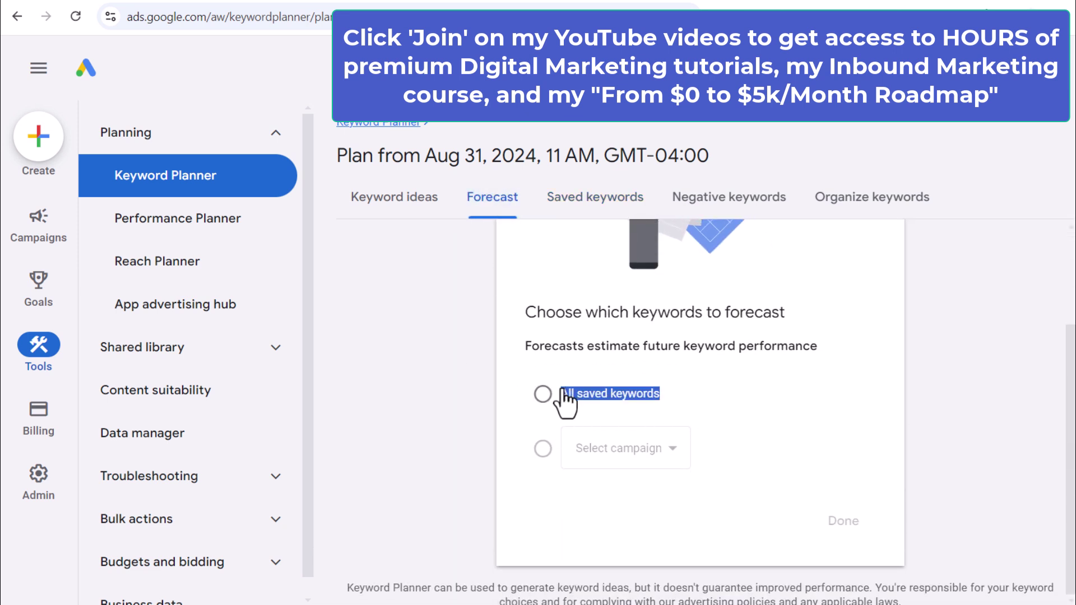
click(542, 395)
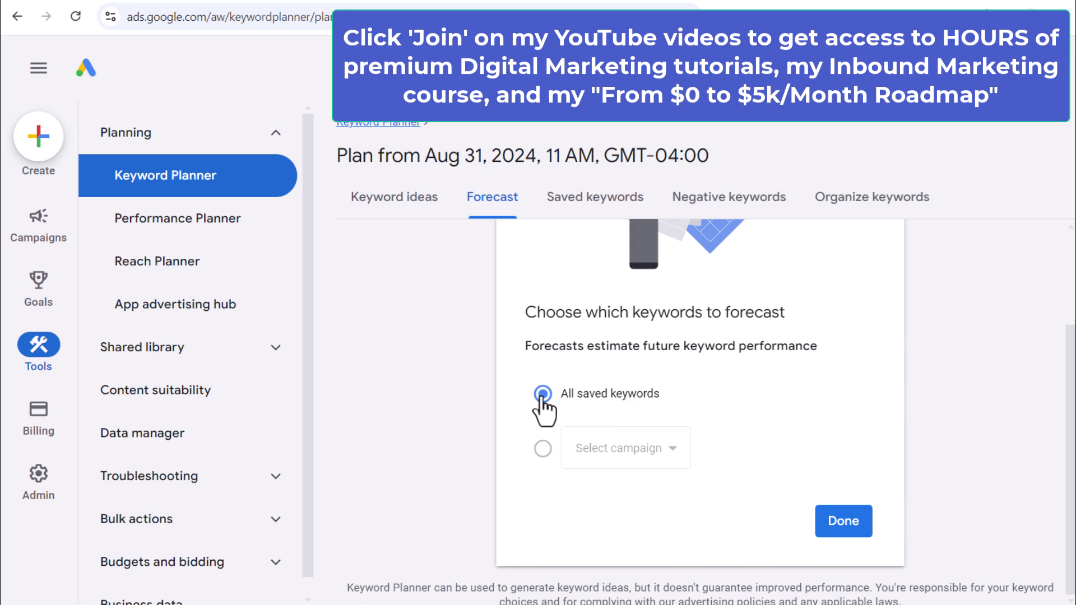
click(838, 531)
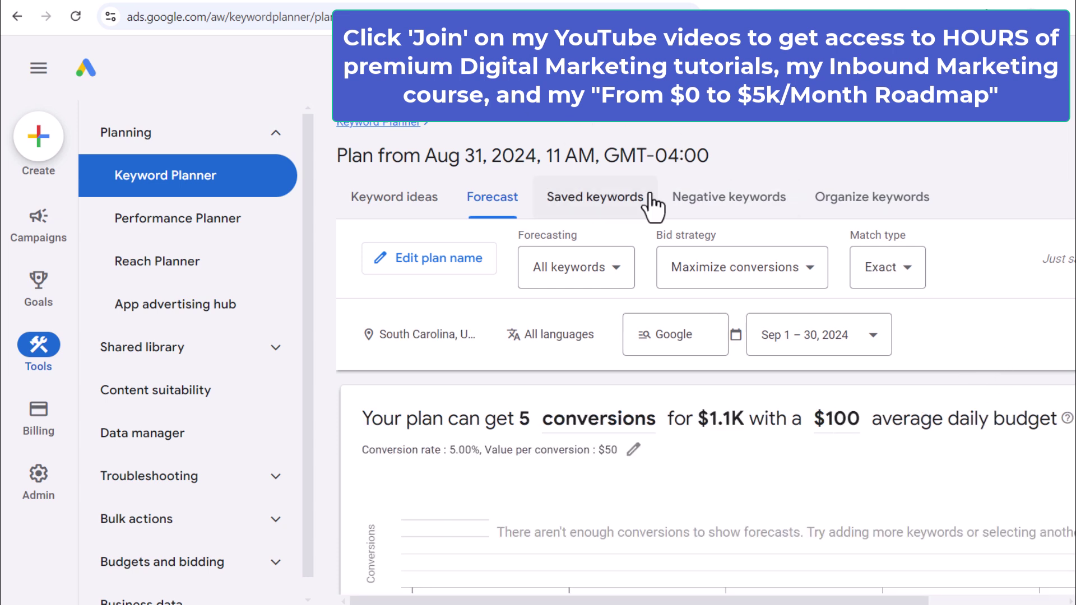
Step: Change the forecast's keyword match type to Phrase and apply it
click(924, 288)
click(745, 305)
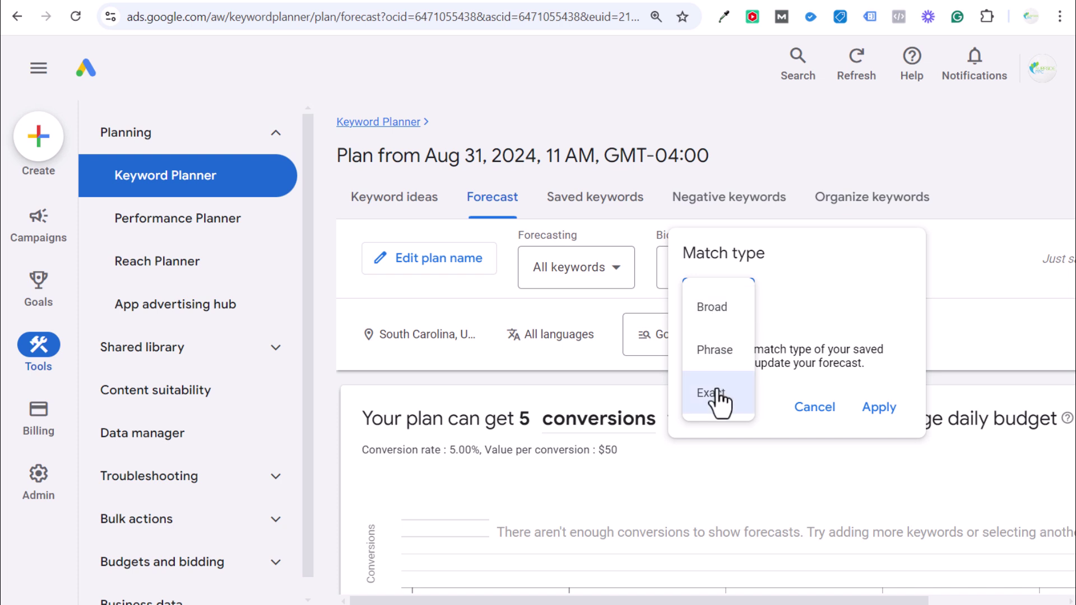
click(715, 348)
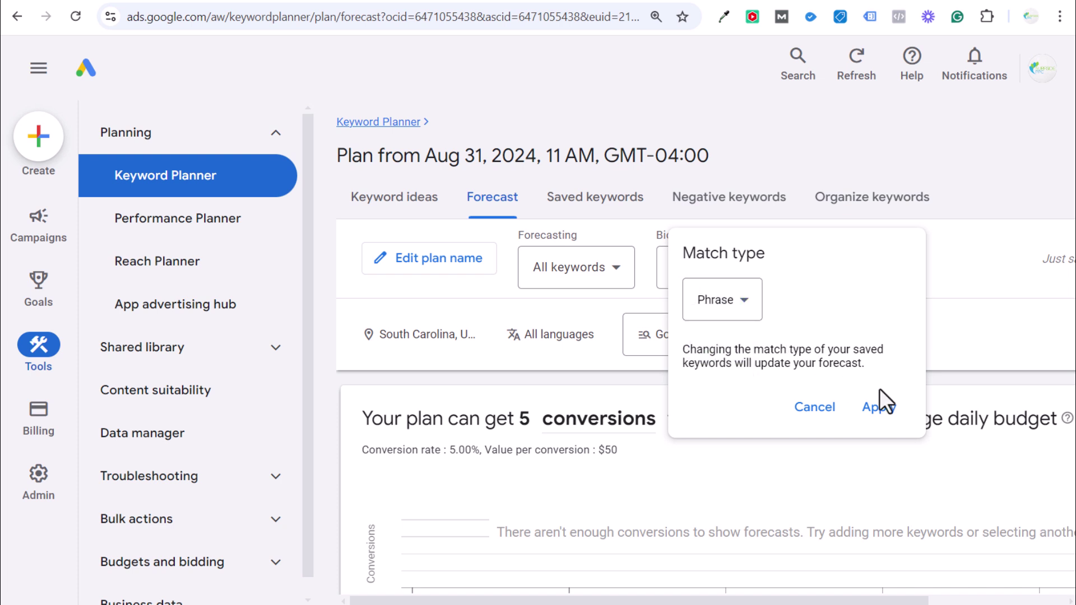
click(876, 413)
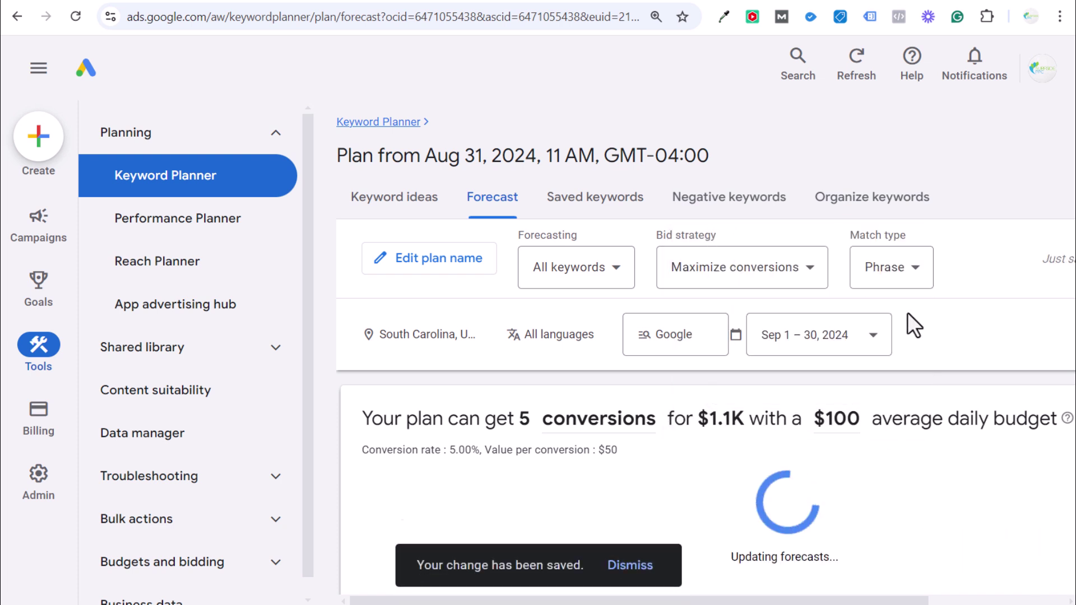
Step: Change the forecast's keyword match type to Broad and apply it
click(888, 285)
click(753, 306)
click(749, 313)
click(890, 412)
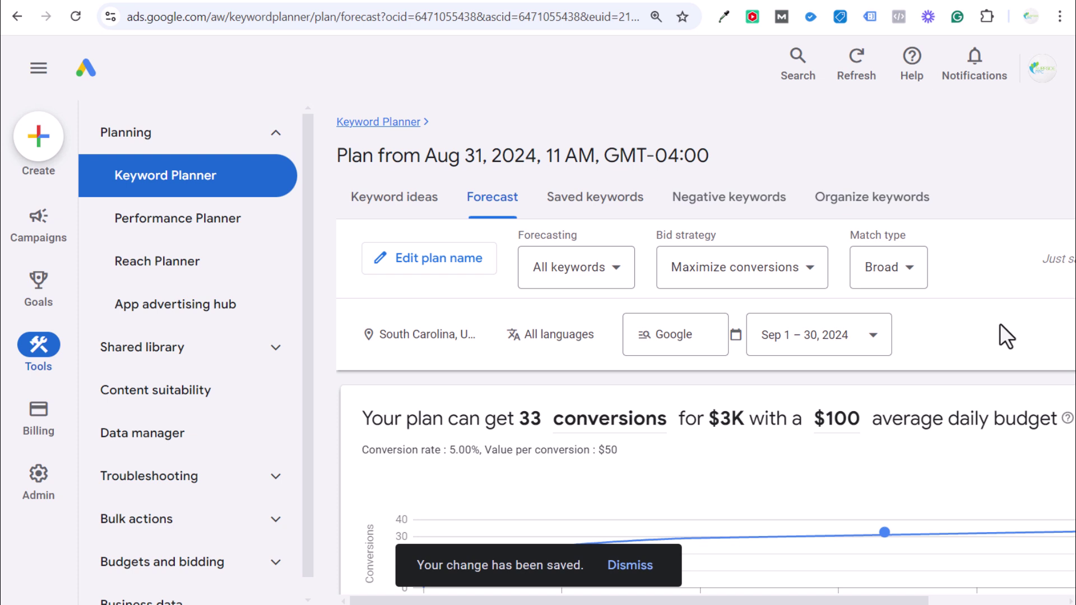
Step: Set the forecast's keyword match type back to Exact and review the forecast's conversions, cost and average daily budget
click(854, 273)
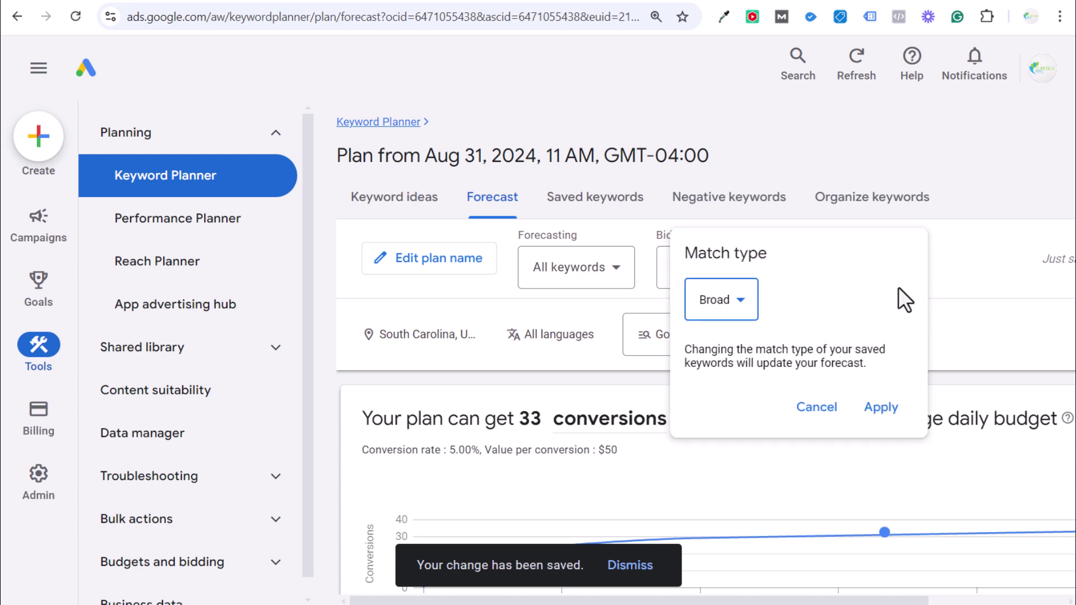
click(752, 303)
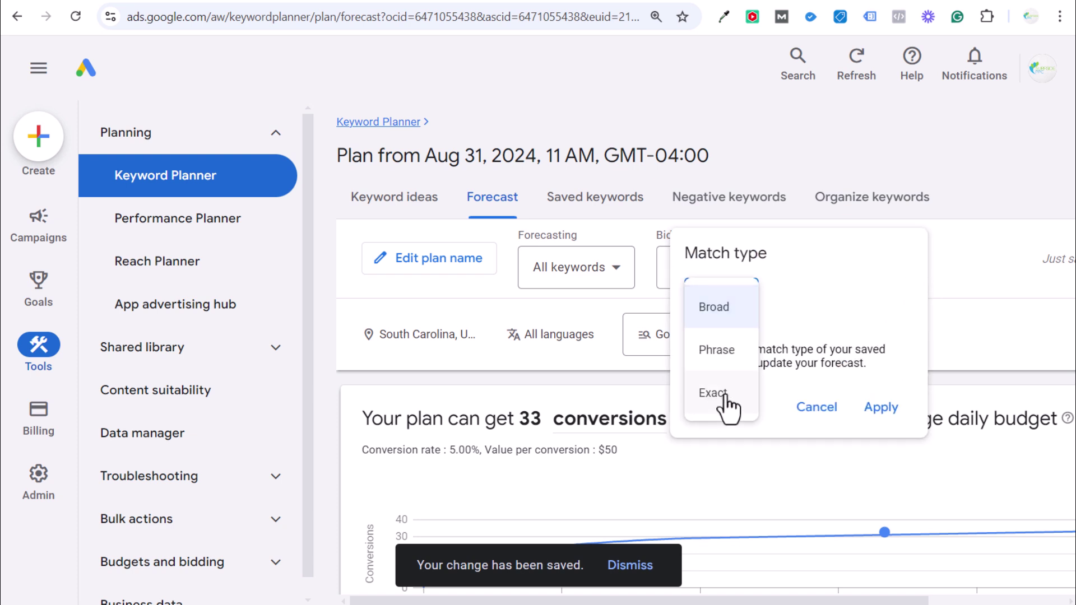
click(724, 395)
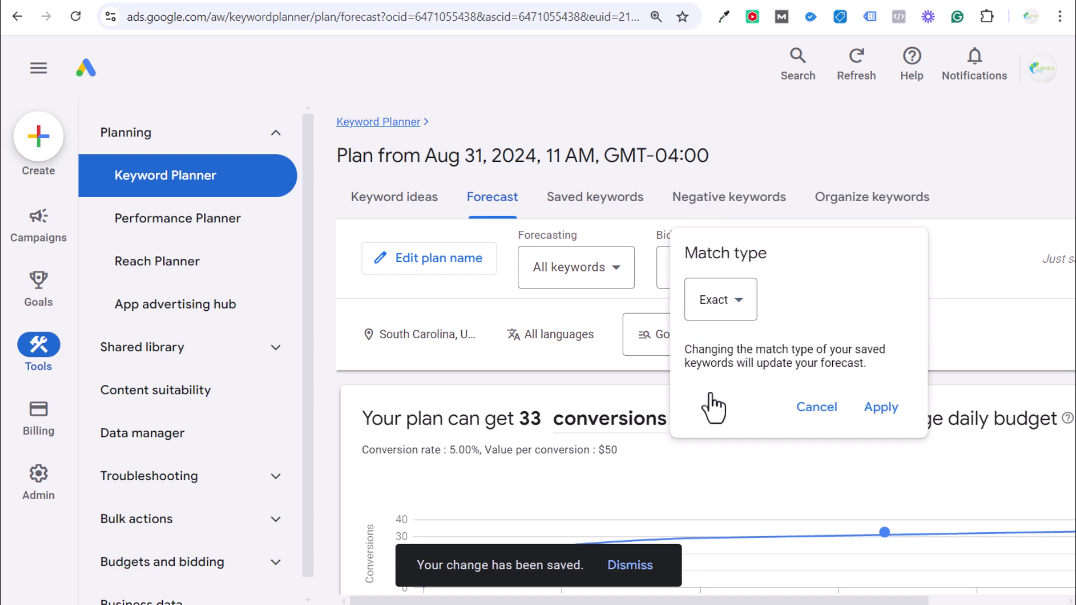
click(896, 414)
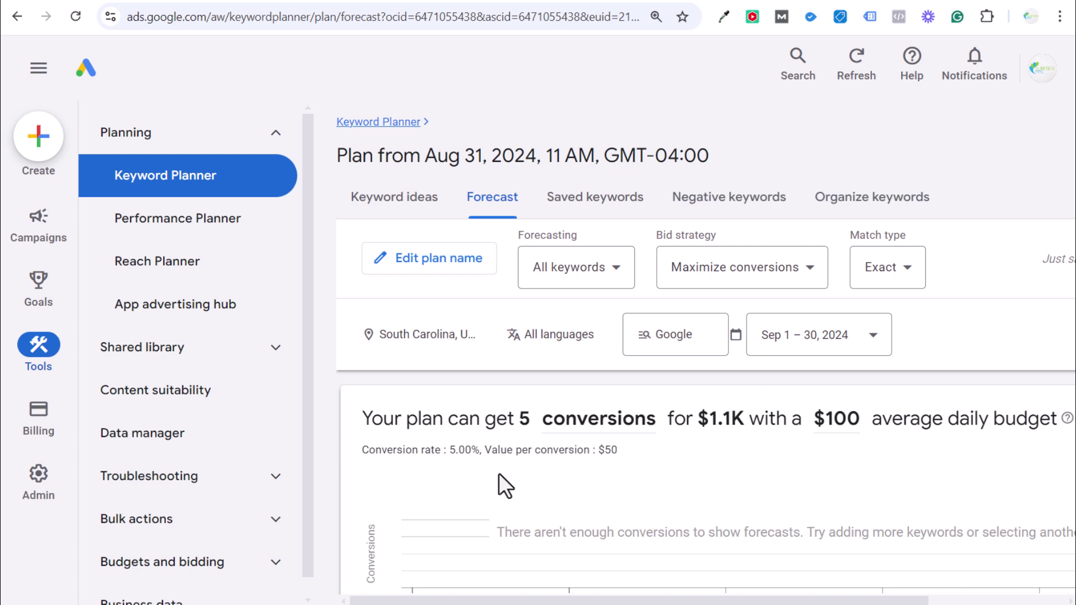
mouse_move(456, 469)
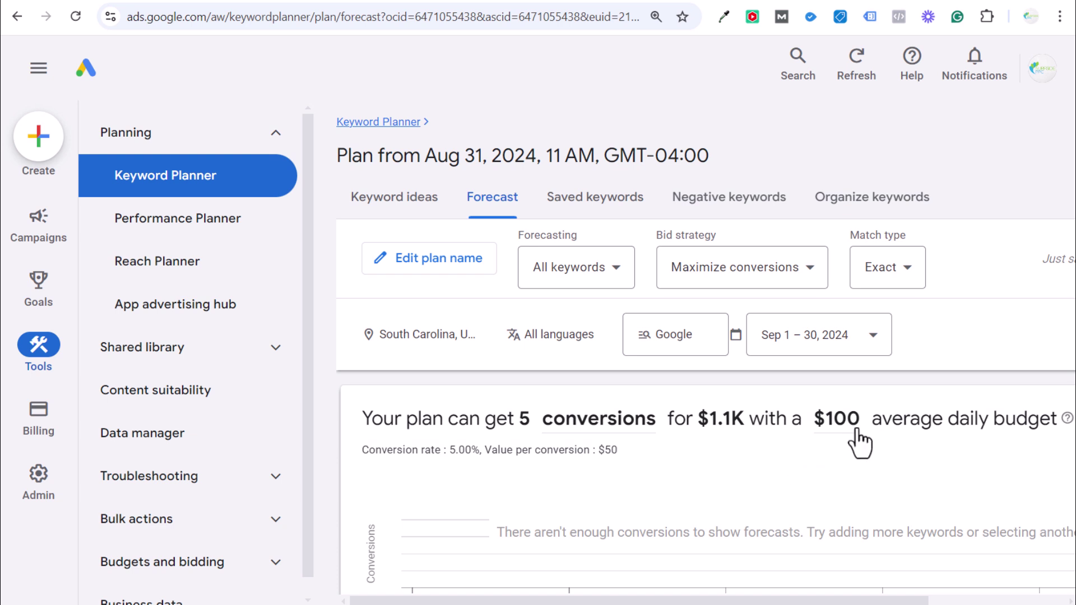
scroll(910, 483, down, 2)
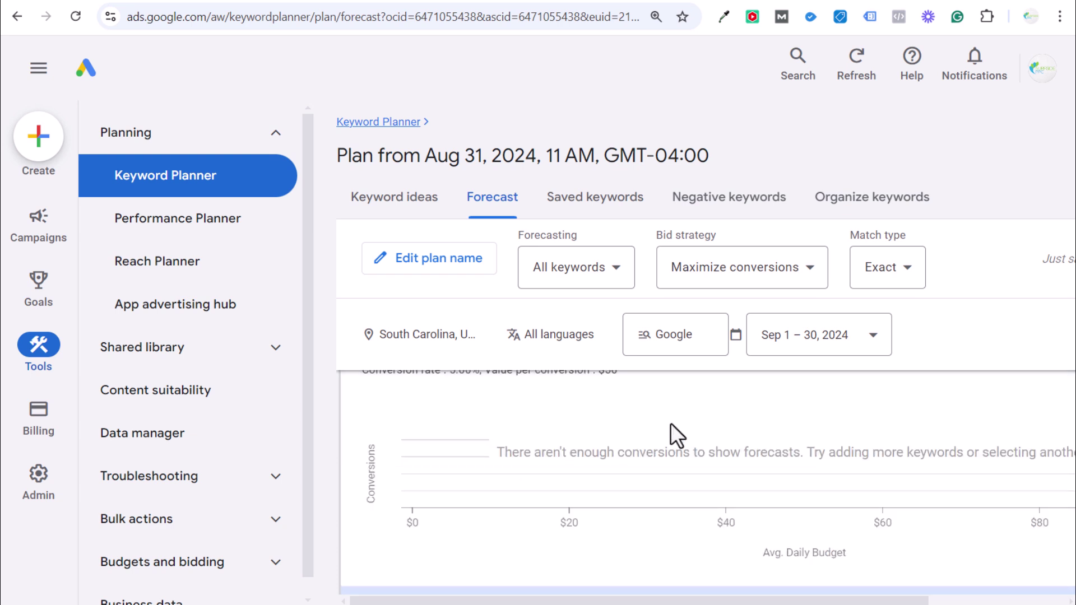
Step: Review the forecast headline, comparing the projected total cost with the average daily budget
scroll(642, 436, up, 2)
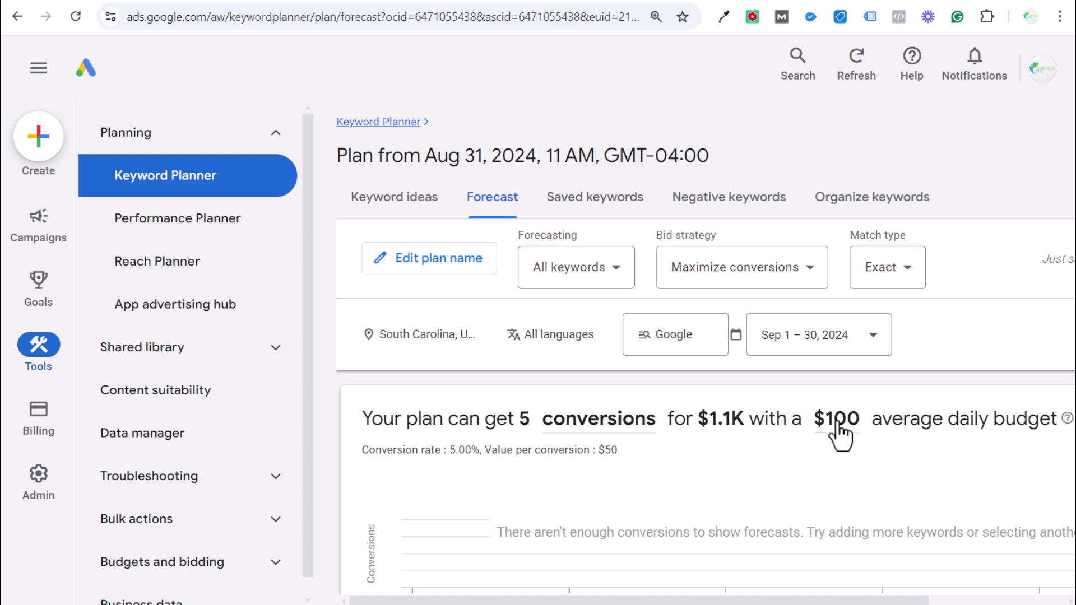
drag(698, 419, 746, 417)
click(745, 417)
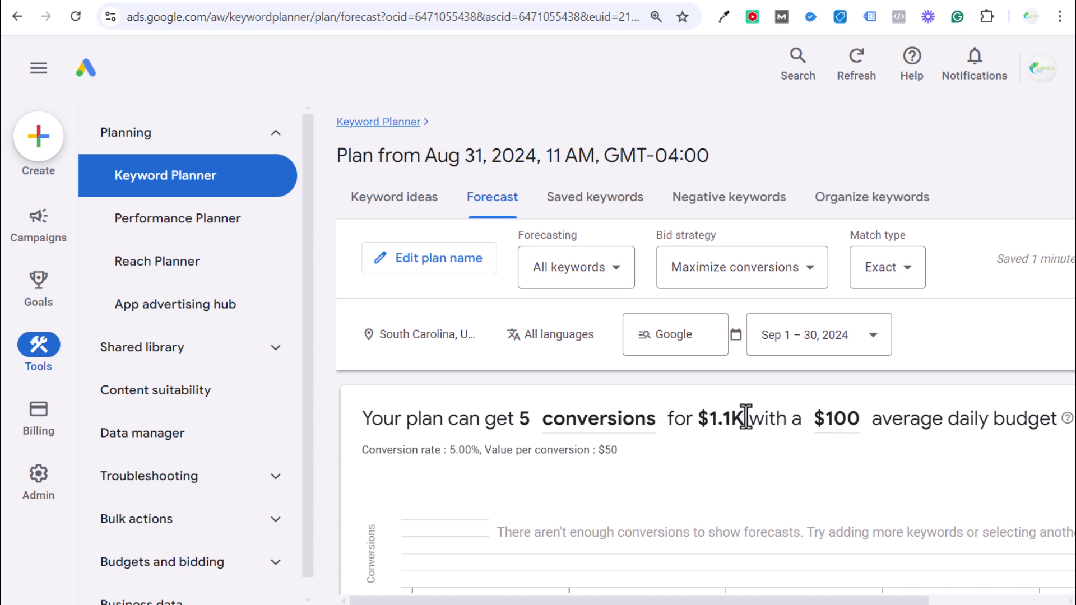
mouse_move(741, 426)
mouse_down()
mouse_move(688, 421)
mouse_move(747, 422)
mouse_up()
click(720, 420)
click(748, 420)
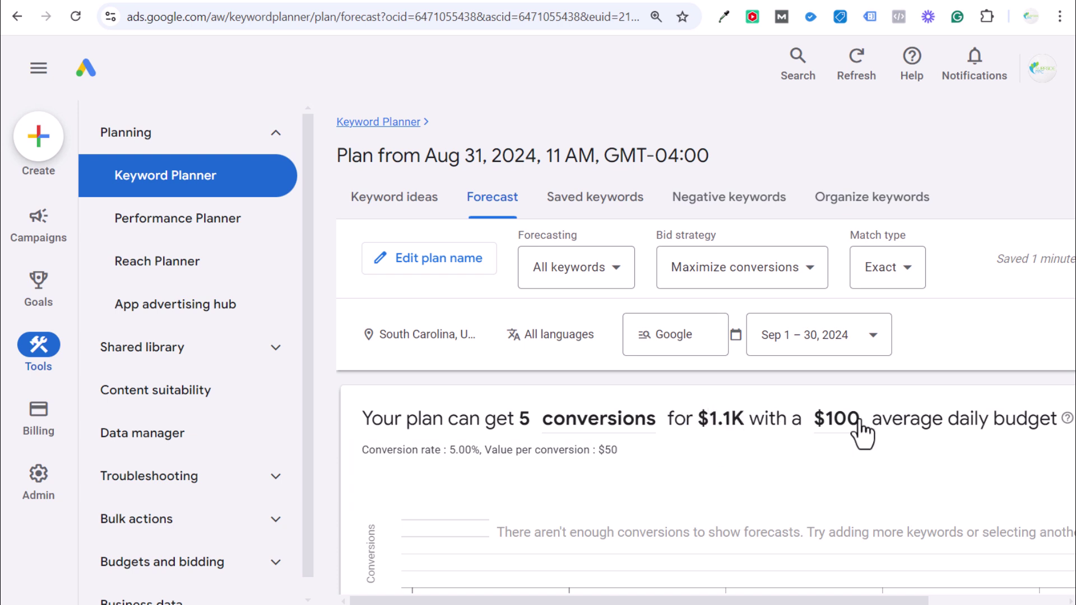
Step: Examine the forecast's summary metrics, including average CPA, conversion value, ROAS, clicks, impressions and cost, alongside the assumed conversion rate
scroll(798, 392, down, 5)
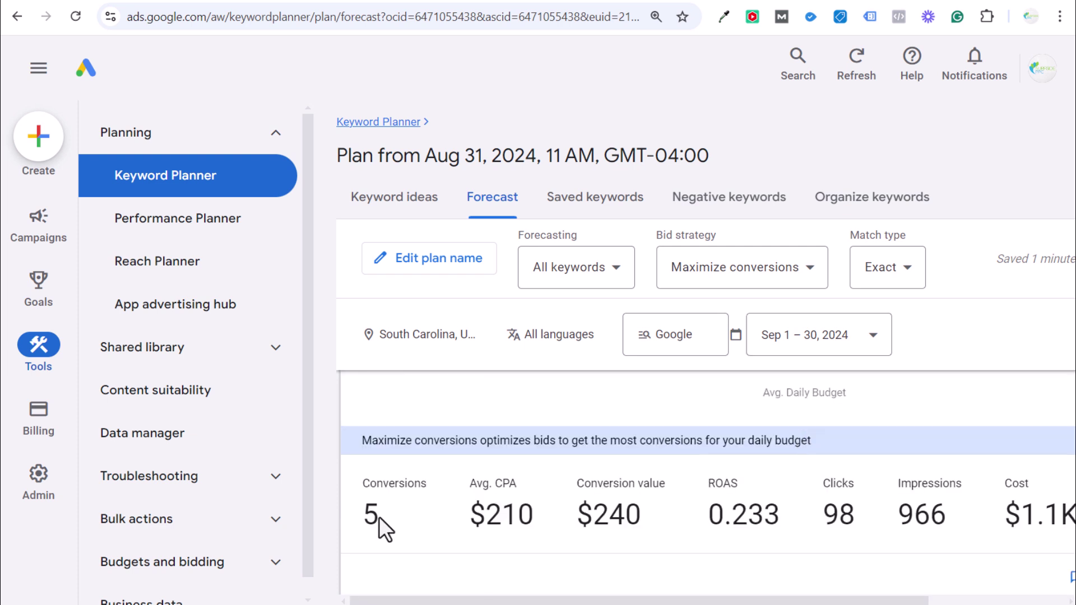
drag(462, 518, 785, 512)
click(539, 512)
click(680, 511)
click(791, 509)
scroll(791, 510, up, 5)
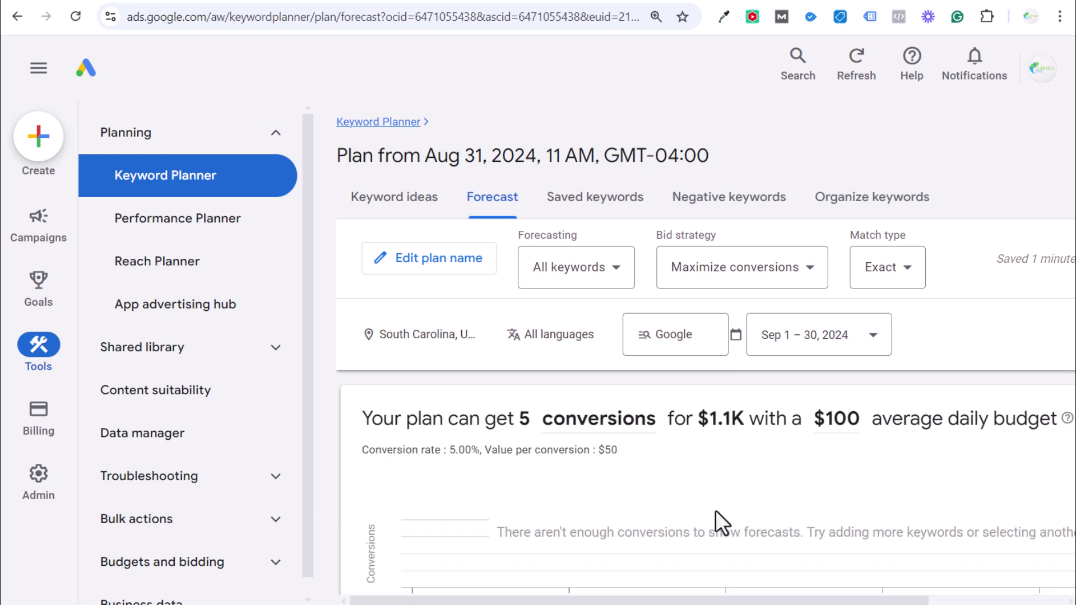
mouse_move(470, 464)
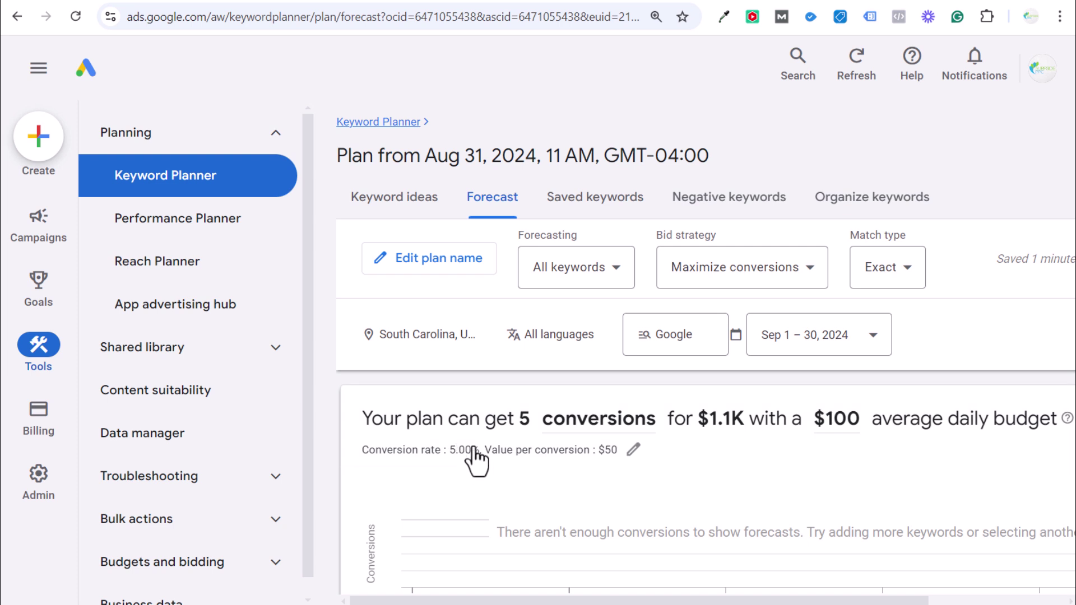
scroll(790, 463, down, 5)
drag(828, 518, 863, 515)
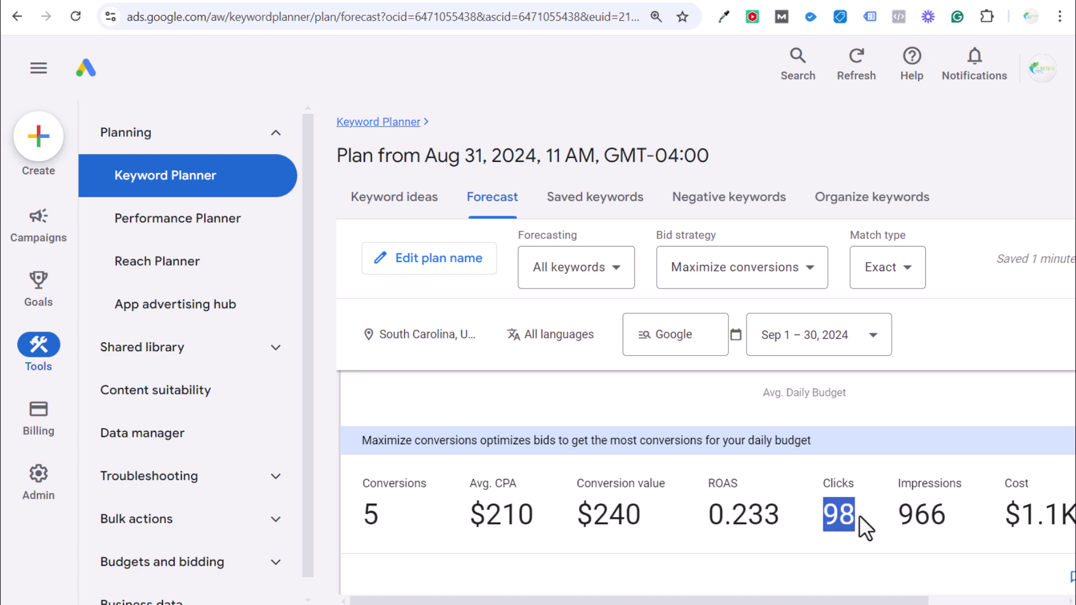
drag(997, 518, 1069, 518)
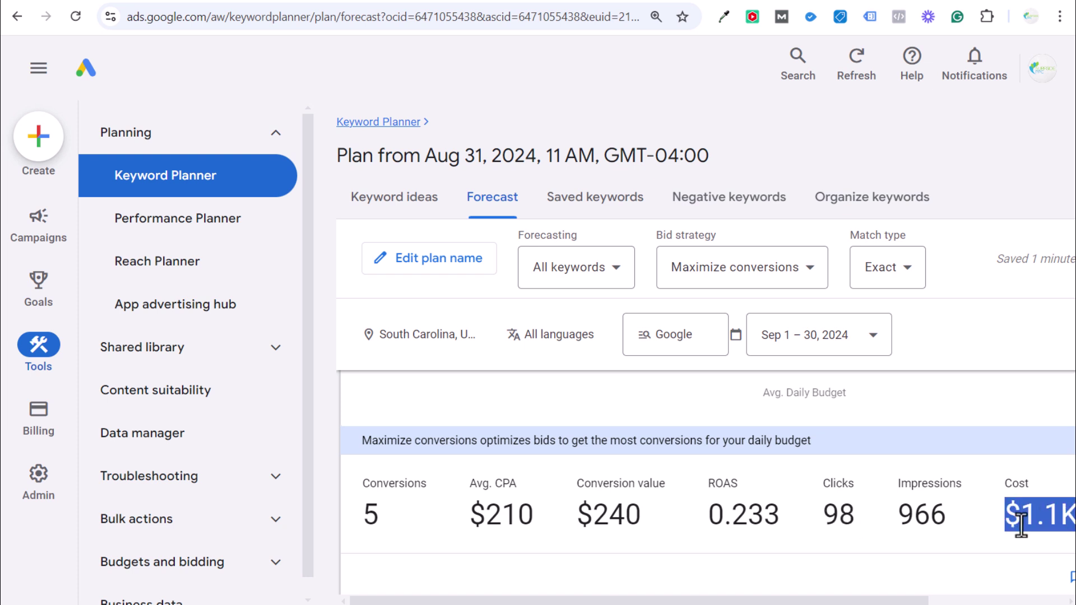
click(967, 517)
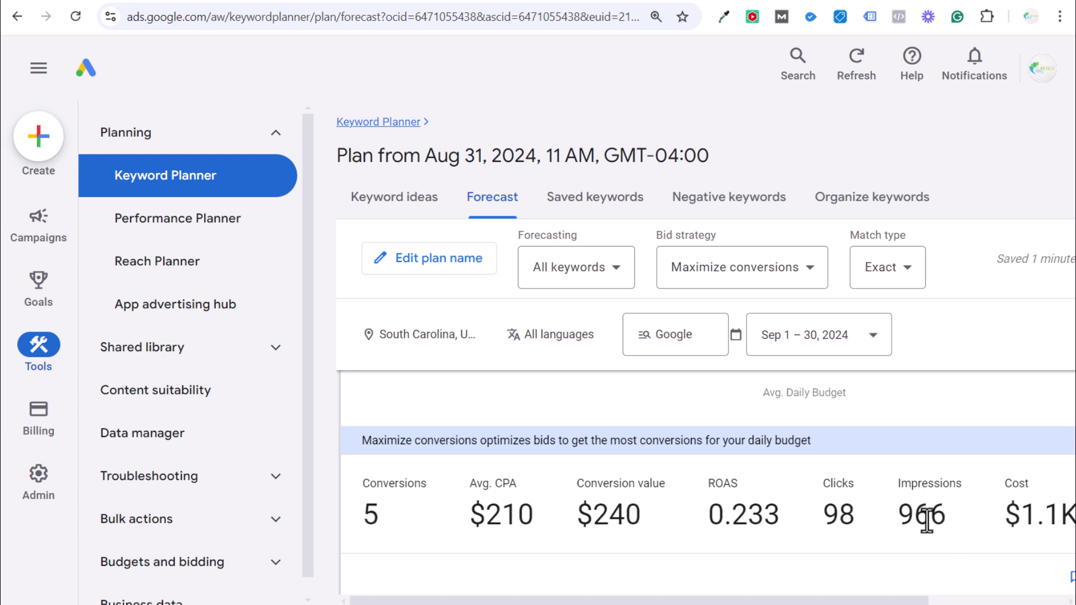
mouse_move(897, 600)
mouse_down()
mouse_move(982, 601)
mouse_move(898, 601)
mouse_up()
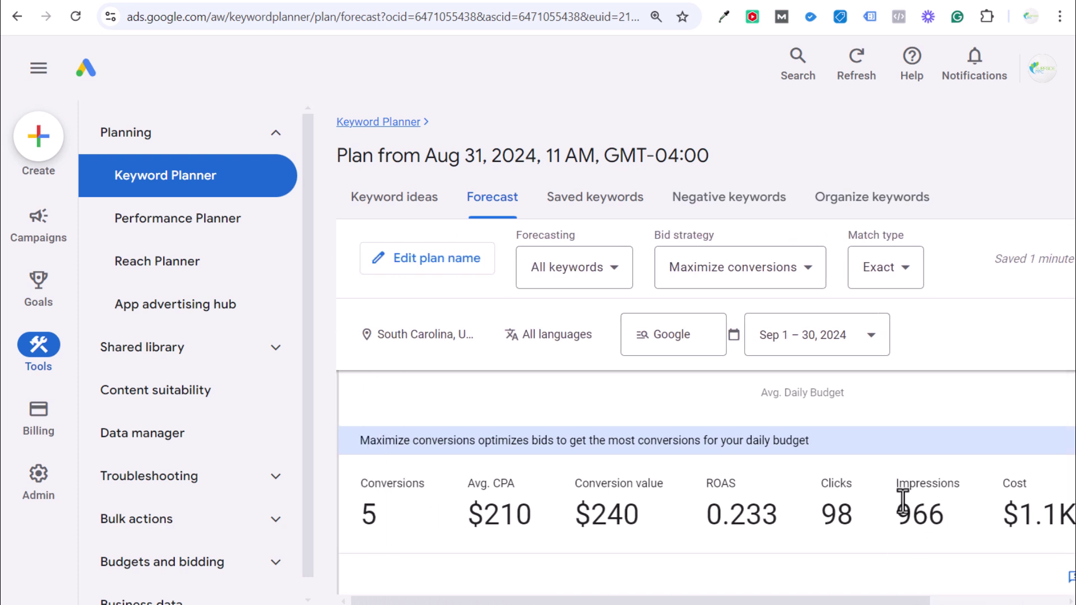
Step: Review the forecast's targeted location table, yearly trend chart, device breakdown and locations chart
scroll(690, 493, down, 5)
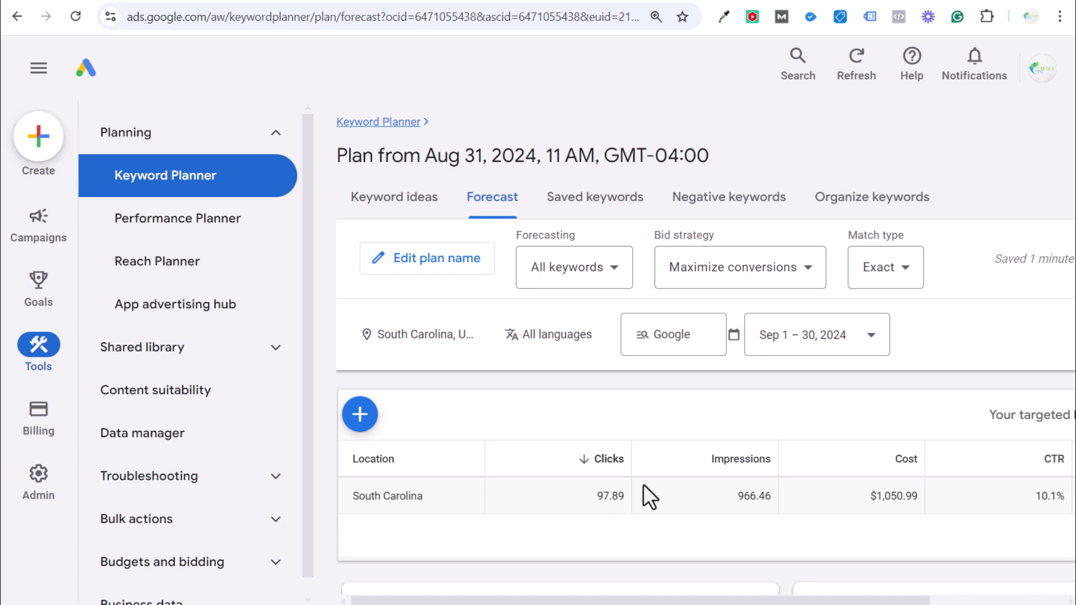
scroll(640, 485, down, 5)
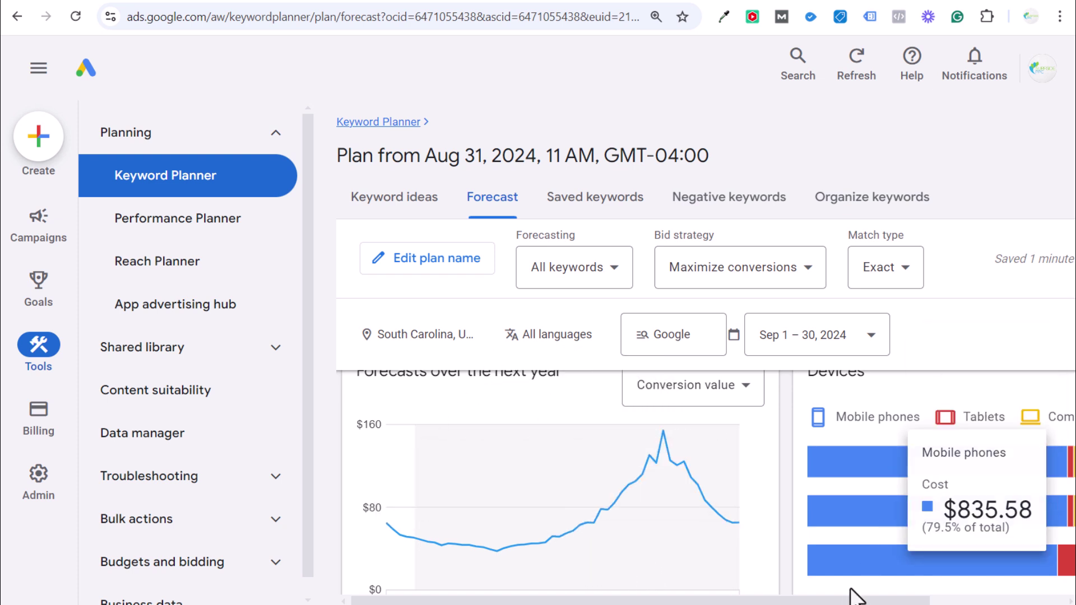
scroll(952, 561, right, 3)
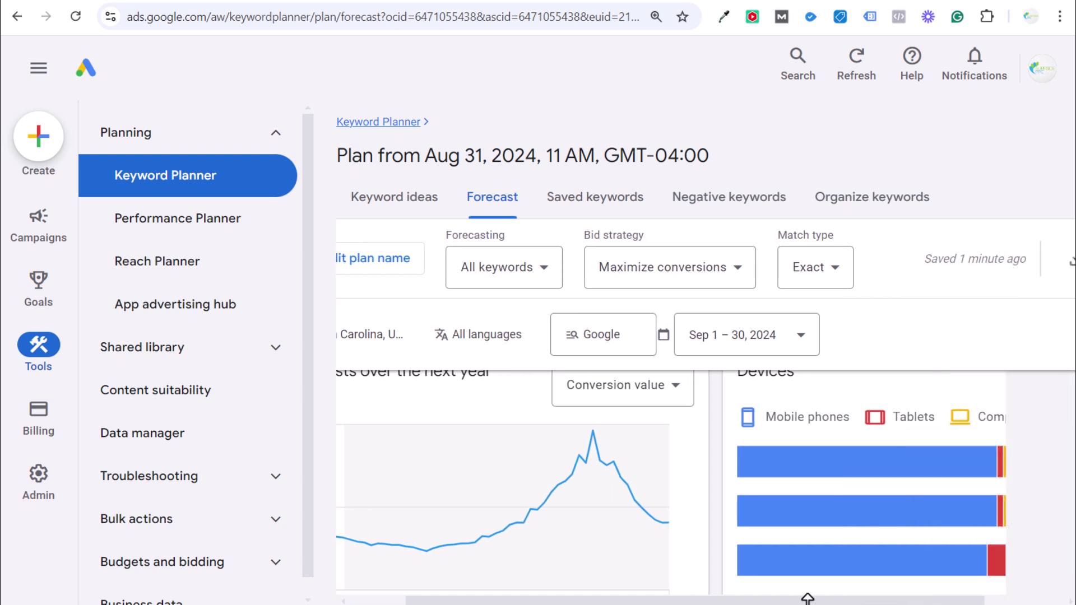
scroll(687, 473, left, 3)
scroll(789, 440, down, 5)
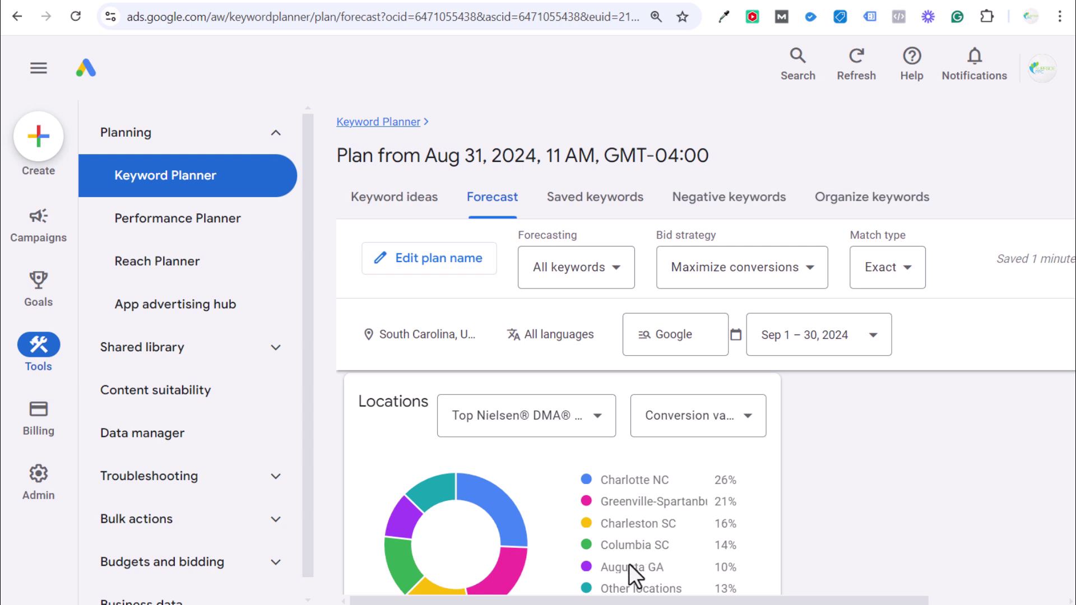
scroll(791, 490, down, 4)
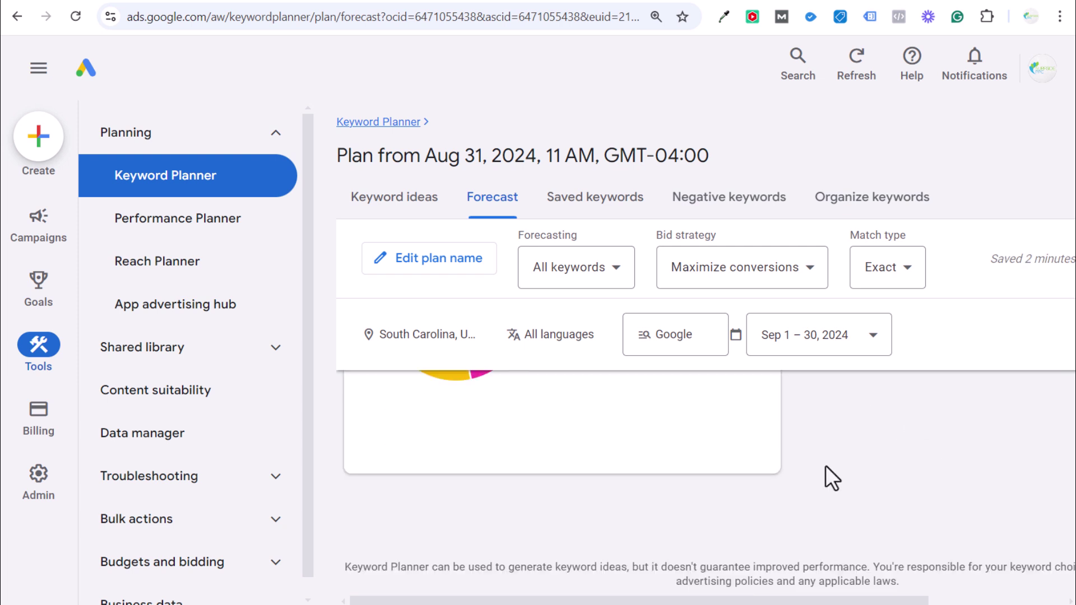
scroll(746, 499, up, 4)
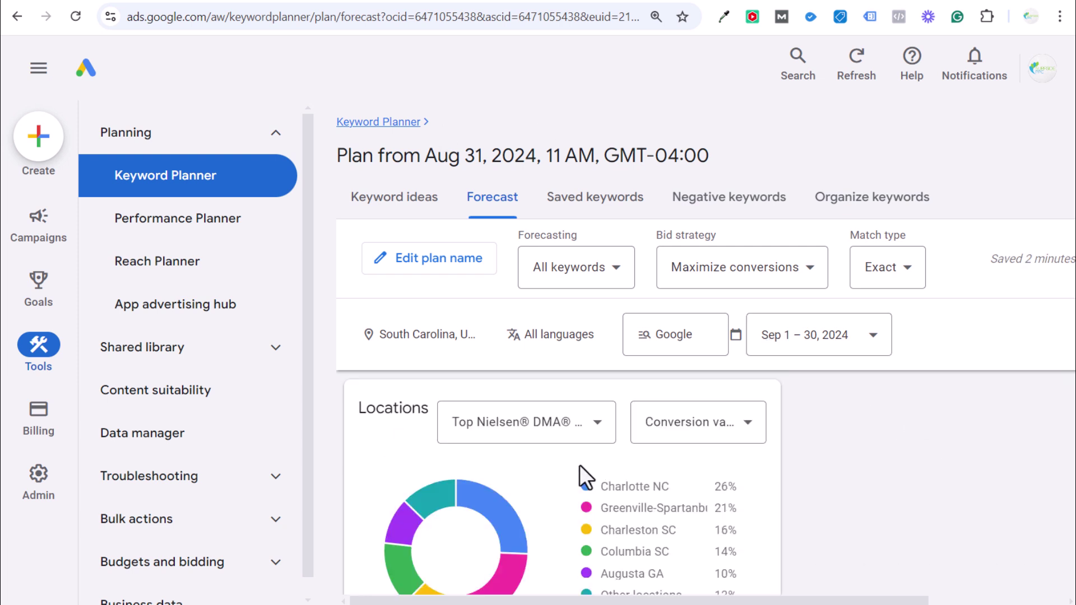
Step: Switch the Locations chart breakdown to Top cities and review the listed cities' shares
click(594, 438)
click(518, 344)
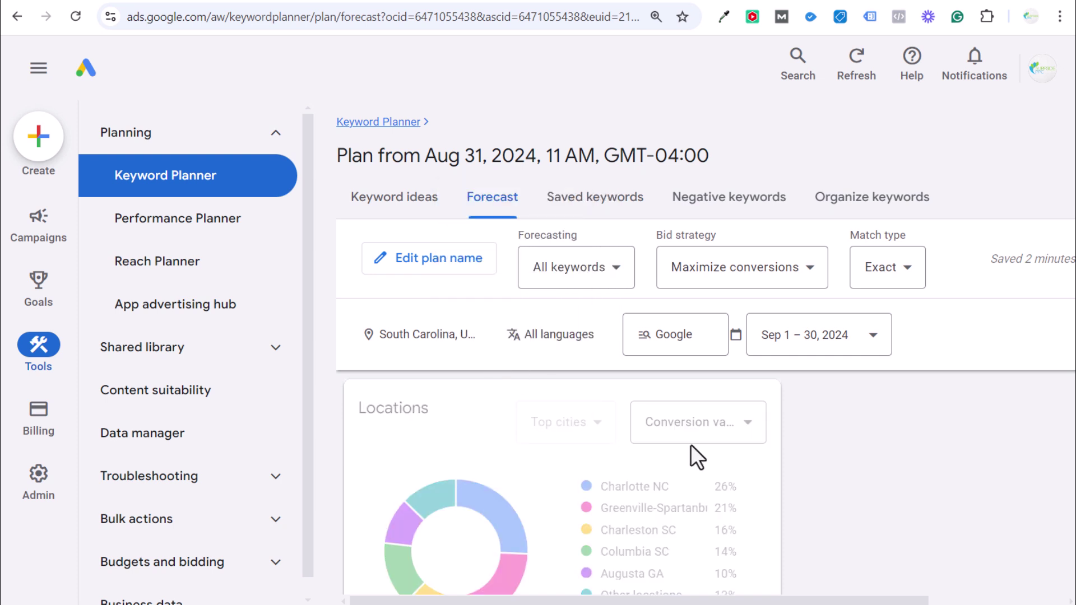
scroll(728, 448, down, 2)
drag(603, 405, 697, 505)
click(742, 501)
Step: Set the forecast's conversion rate to 12% and its value per conversion to $75, and save the changes
scroll(871, 448, up, 10)
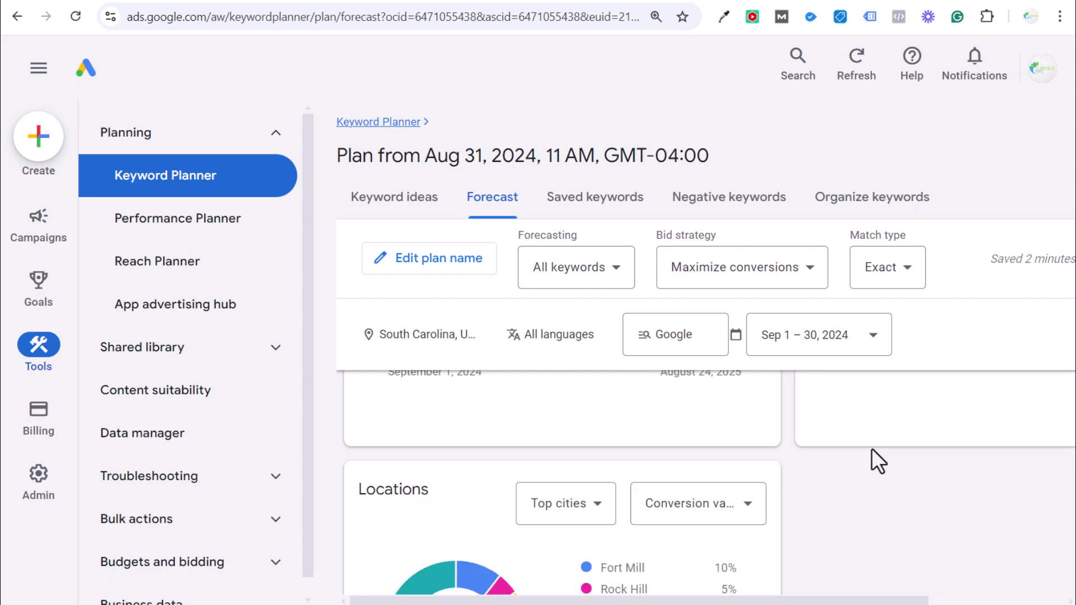
scroll(762, 482, up, 6)
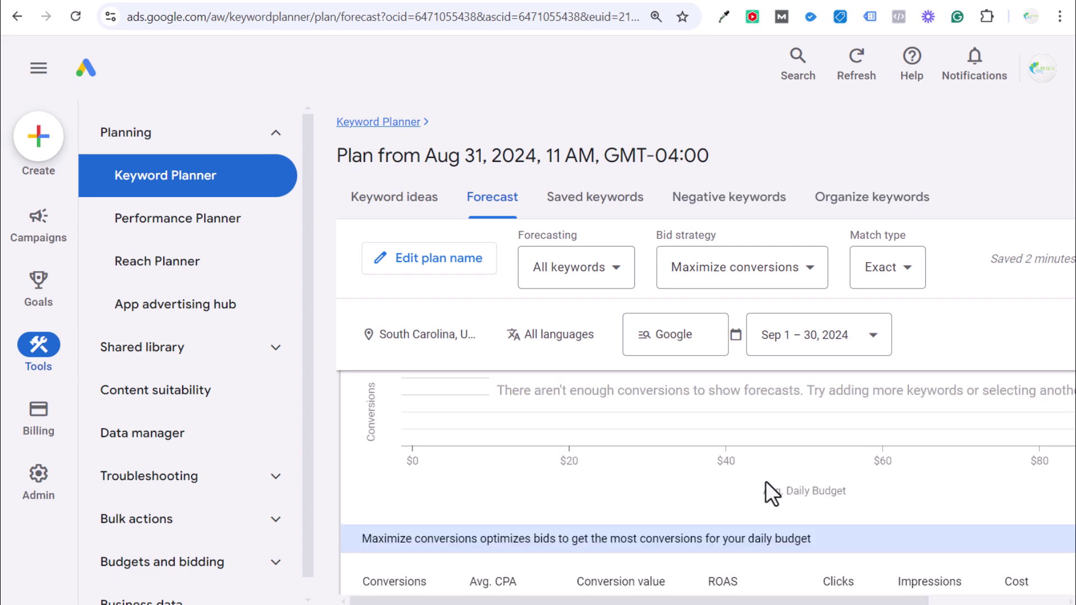
click(633, 449)
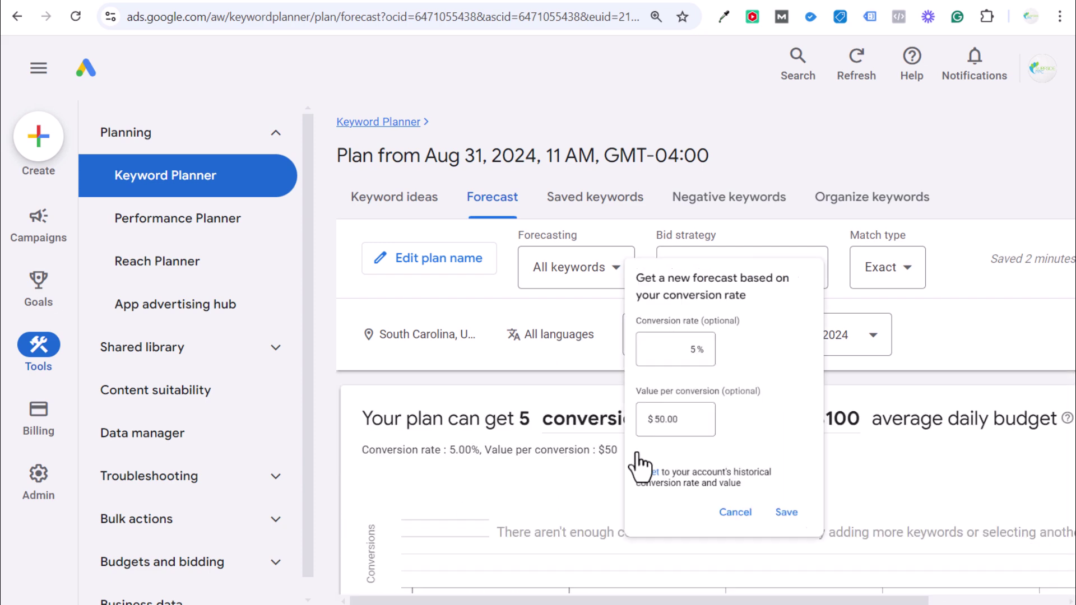
drag(684, 387, 774, 378)
text(12)
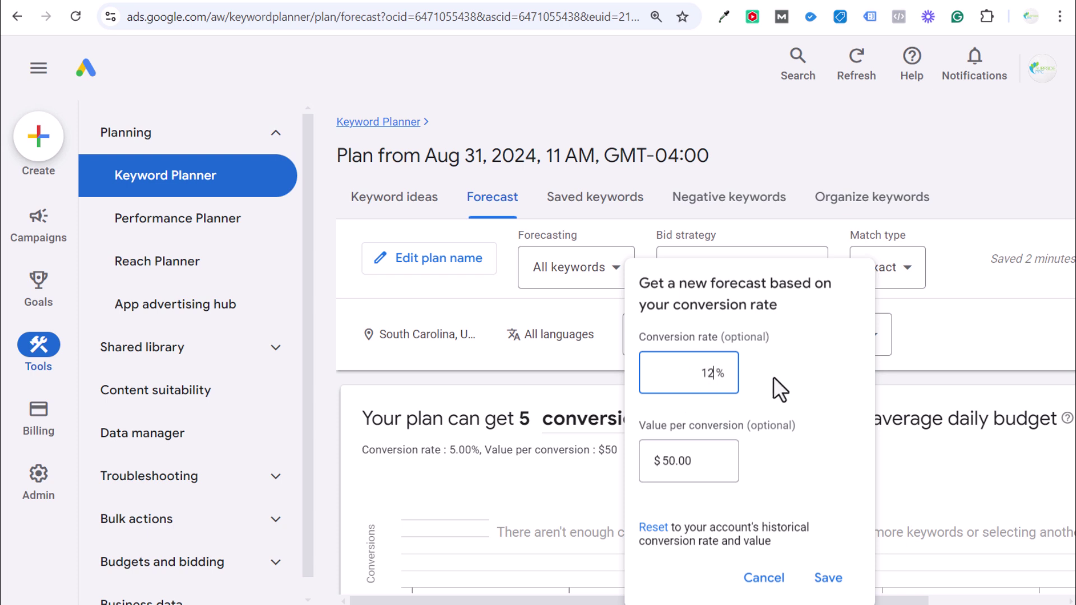
click(668, 474)
drag(705, 466, 663, 465)
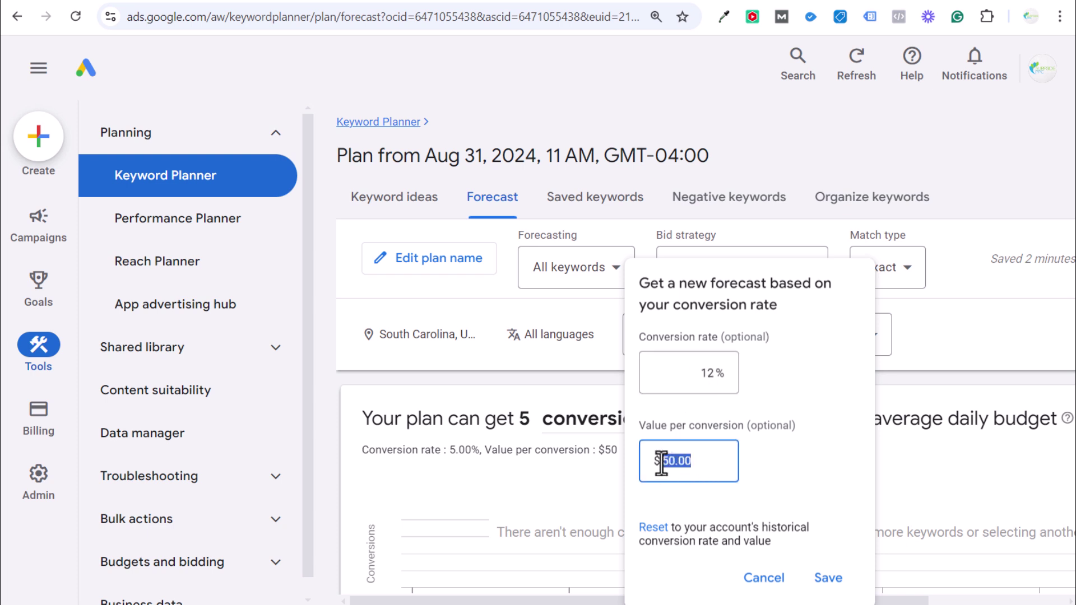
text(75)
click(828, 577)
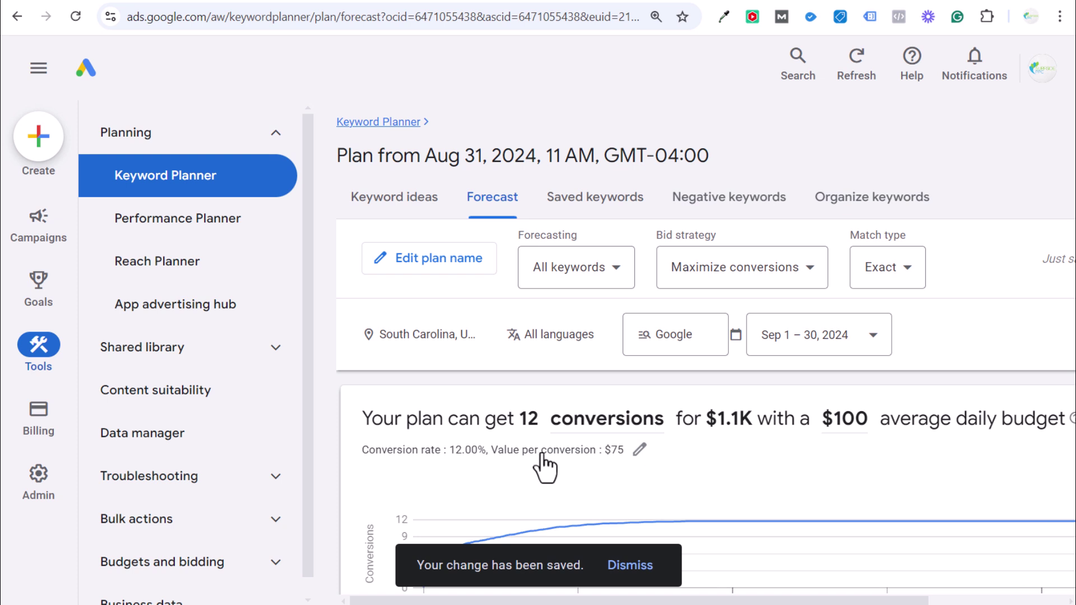
Step: Review the recalculated Exact match forecast's conversions, average CPA, conversion value, ROAS, clicks and cost
double_click(751, 422)
scroll(718, 453, down, 3)
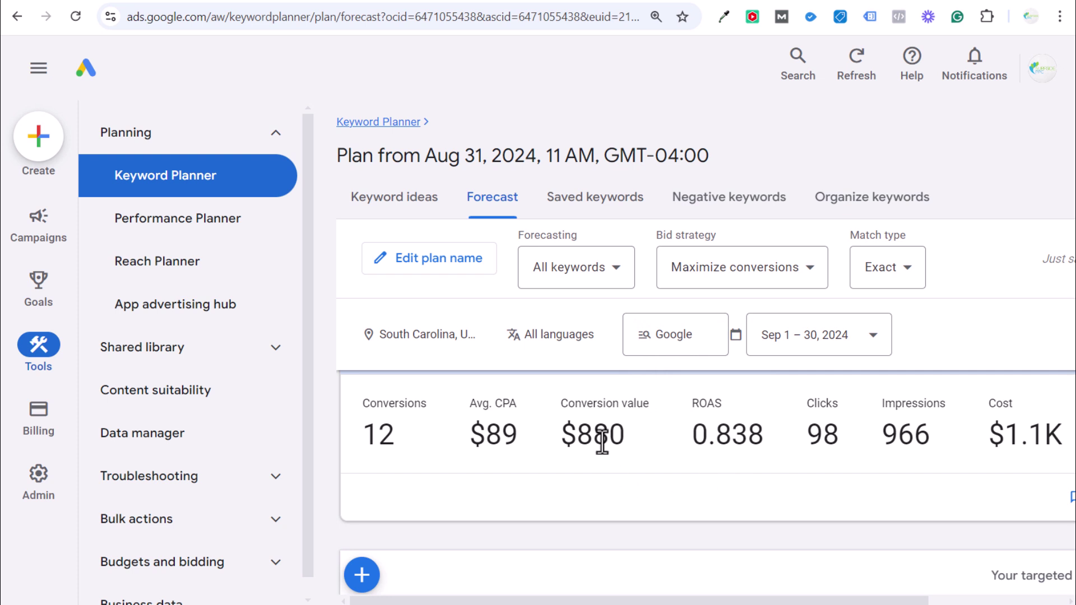
drag(499, 440, 1037, 437)
click(1036, 437)
drag(845, 439, 532, 438)
click(456, 438)
click(533, 439)
Step: Change the forecast's keyword match type from Exact to Phrase and apply it
click(896, 272)
click(723, 297)
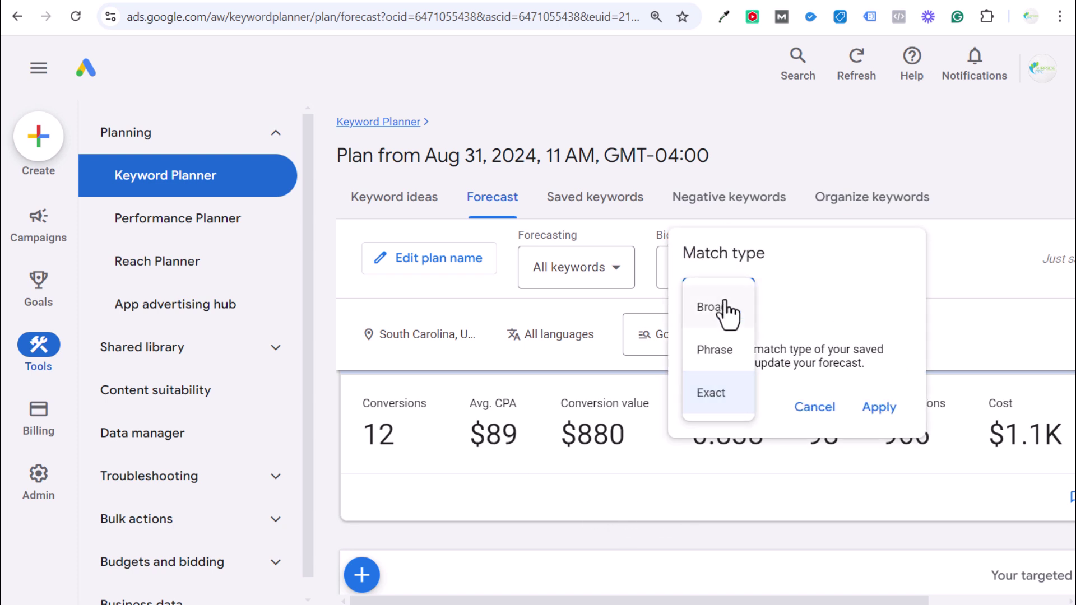
click(714, 350)
click(878, 407)
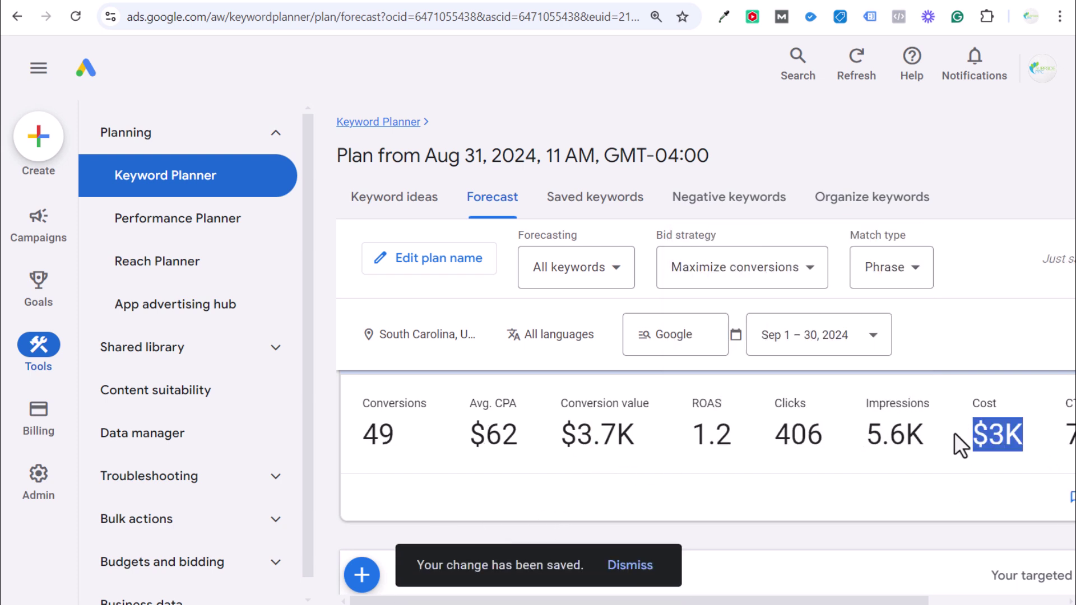
Step: Review the Phrase match forecast's headline, conversions chart and conversion value
scroll(874, 448, up, 3)
scroll(861, 470, up, 2)
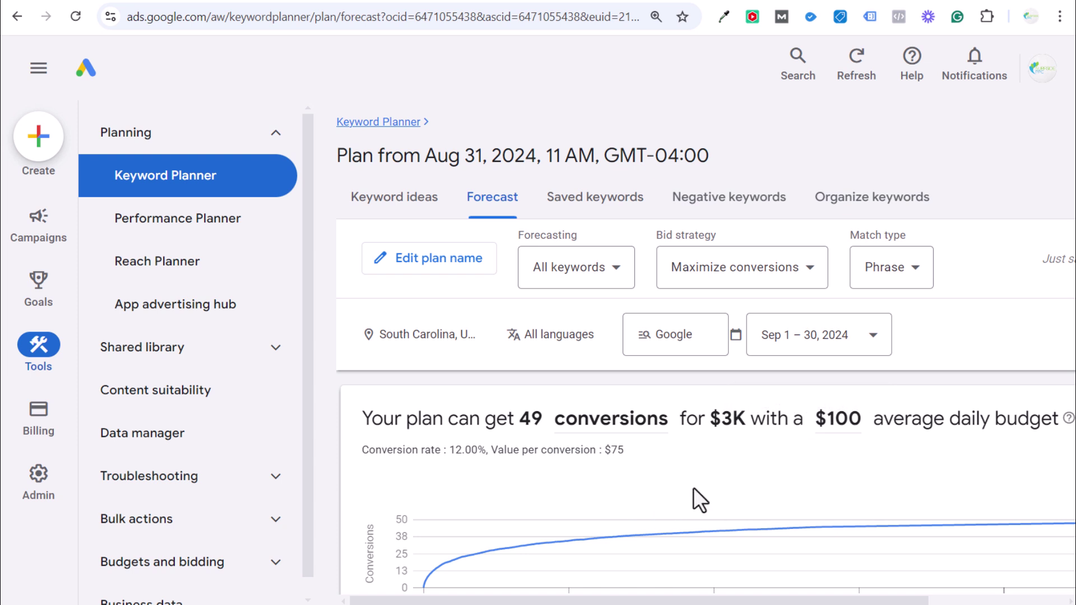
scroll(694, 496, down, 5)
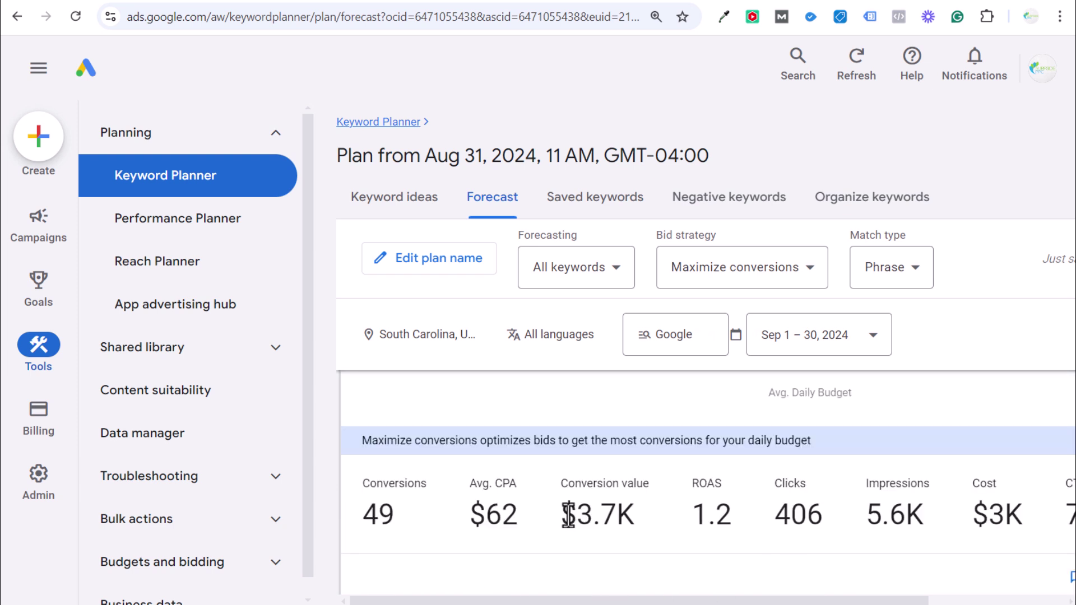
drag(656, 515, 544, 517)
click(544, 518)
drag(715, 602, 666, 602)
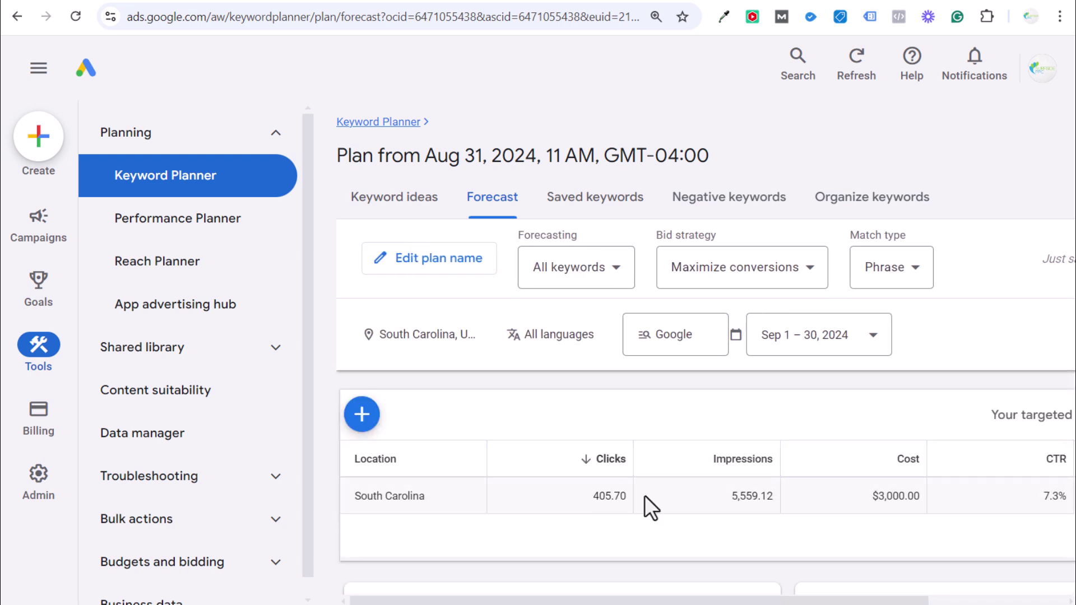
Step: Examine the South Carolina row's cost figures and the top cities breakdown for the Phrase match forecast
drag(848, 495, 940, 495)
click(940, 495)
drag(749, 602, 697, 592)
scroll(728, 504, down, 5)
mouse_move(727, 497)
scroll(787, 482, down, 10)
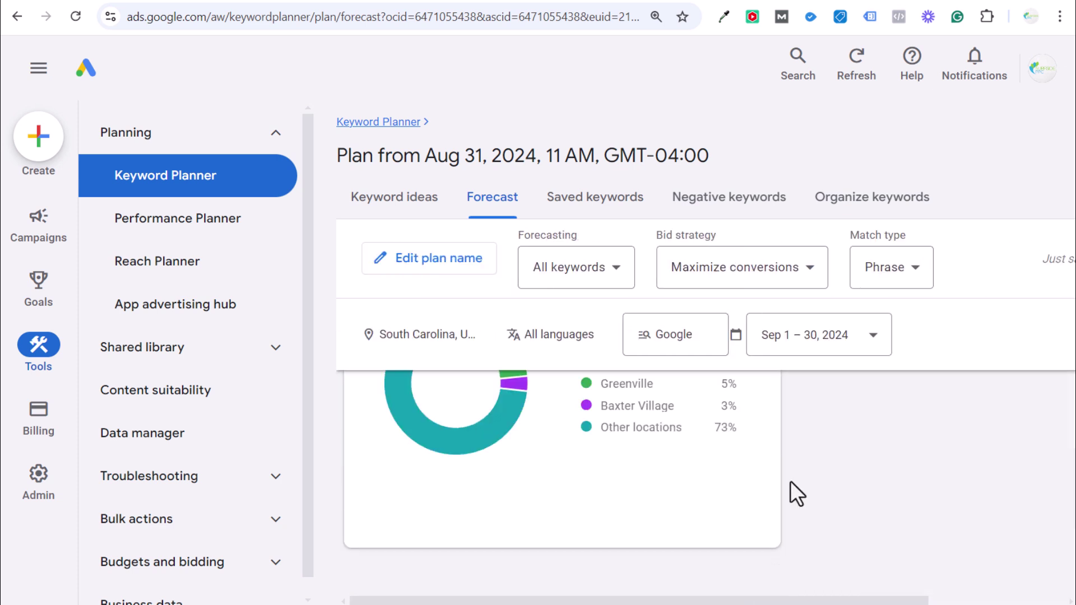
scroll(790, 480, up, 4)
scroll(789, 478, up, 4)
scroll(789, 479, down, 3)
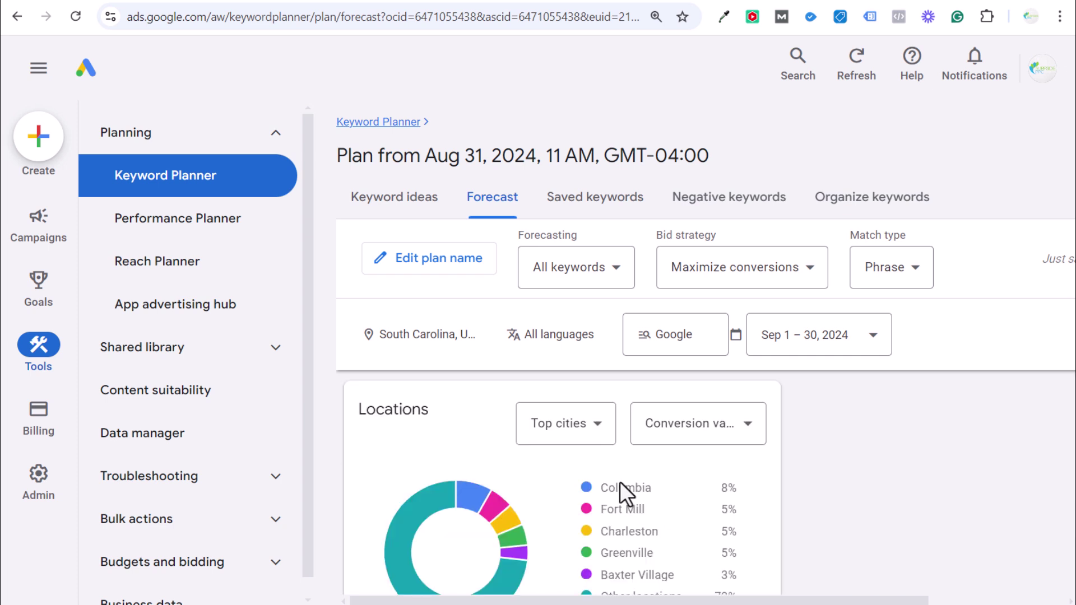
click(843, 495)
scroll(694, 476, down, 2)
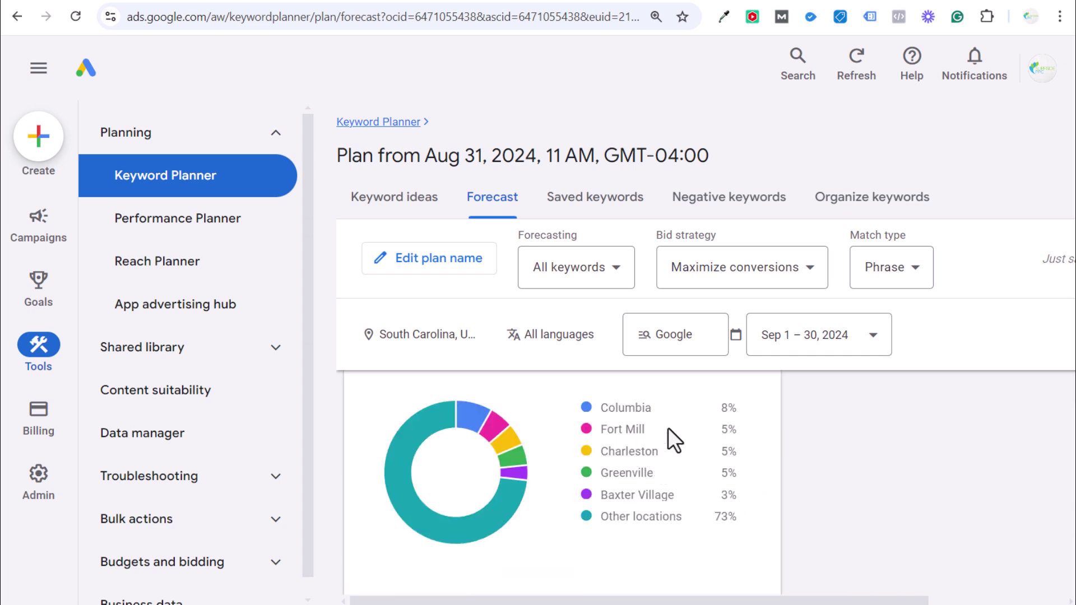
Step: Change the forecast's keyword match type from Phrase to Broad and apply it
scroll(806, 486, up, 12)
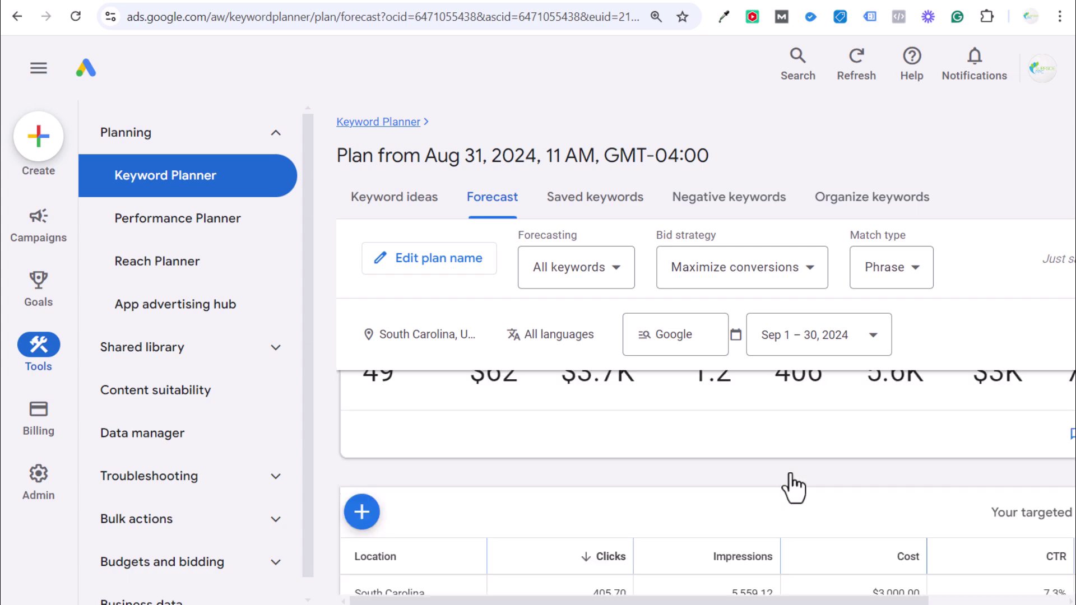
scroll(773, 456, up, 4)
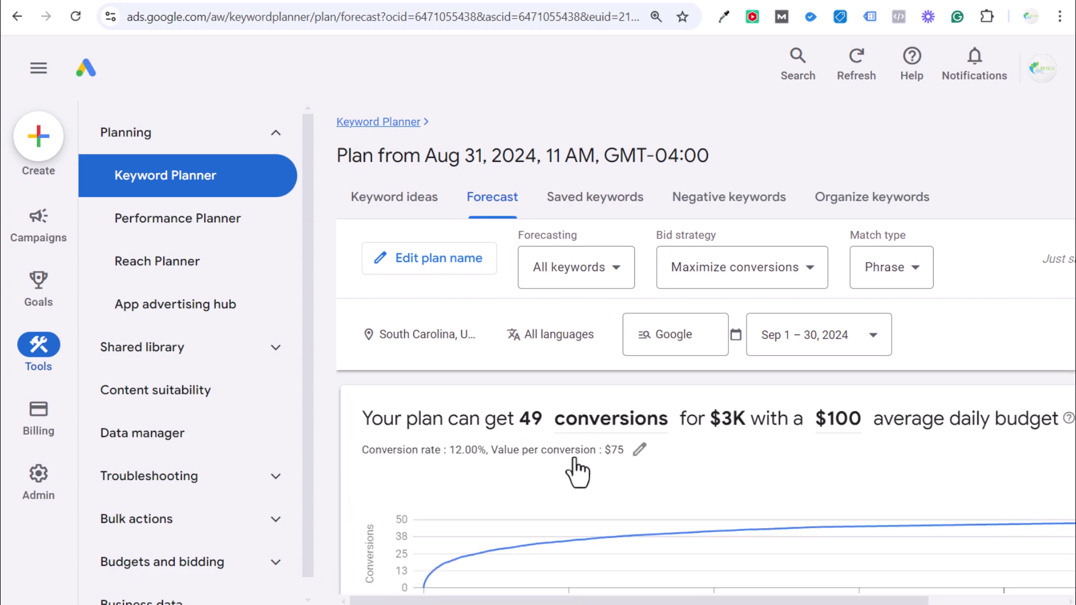
click(856, 279)
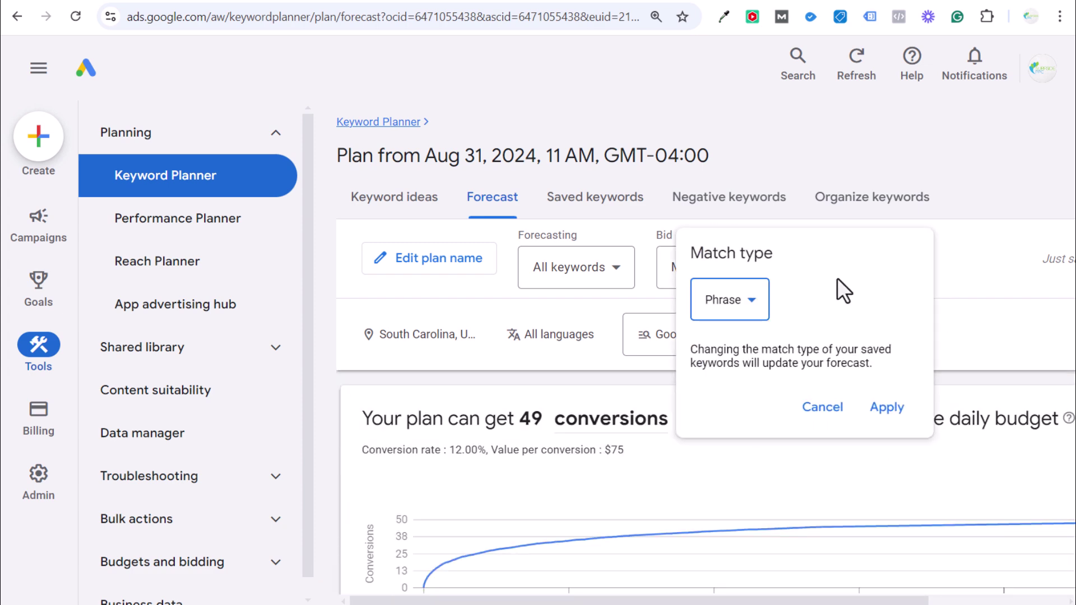
click(765, 297)
click(725, 312)
click(885, 407)
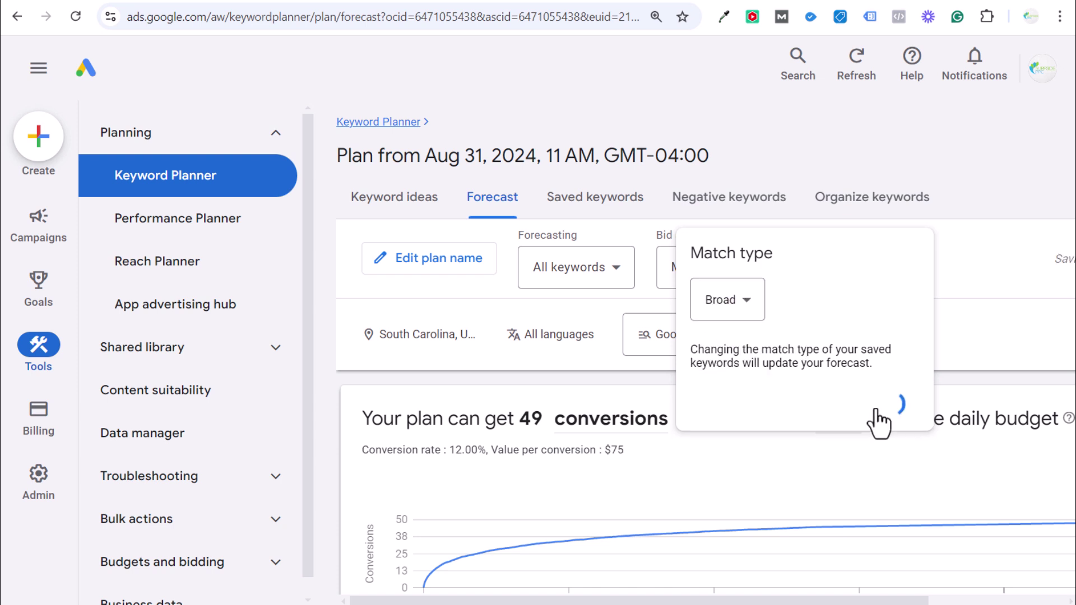
Step: Review the Broad match forecast's conversions chart and summary metrics, focusing on the conversion value
scroll(515, 414, down, 2)
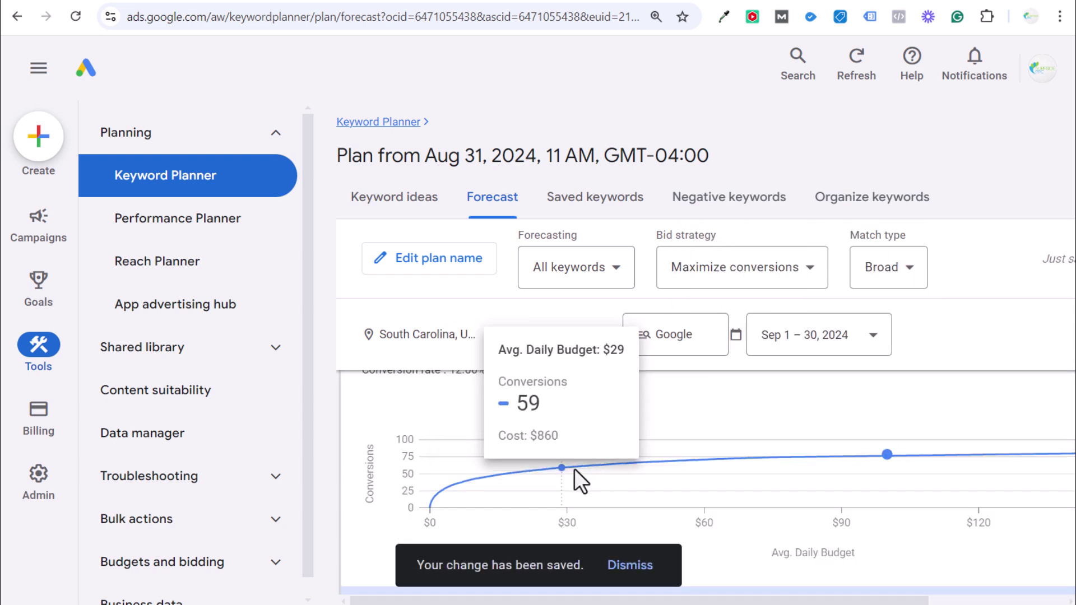
scroll(869, 527, down, 2)
scroll(868, 517, down, 1)
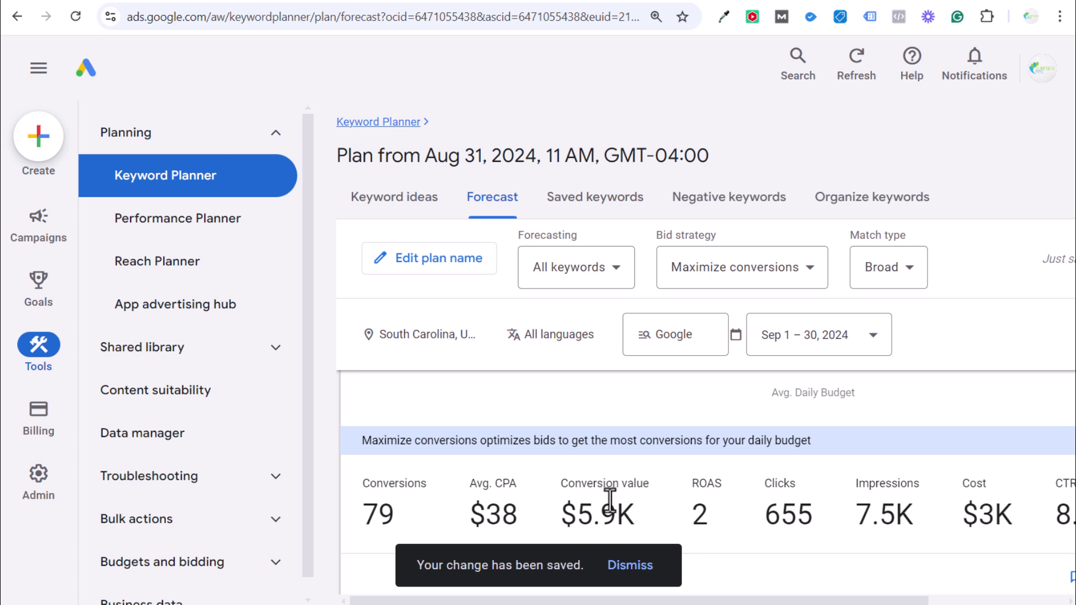
double_click(576, 514)
Step: Set the forecast's match type back to Phrase, apply it and check the recalculated conversion value
click(880, 274)
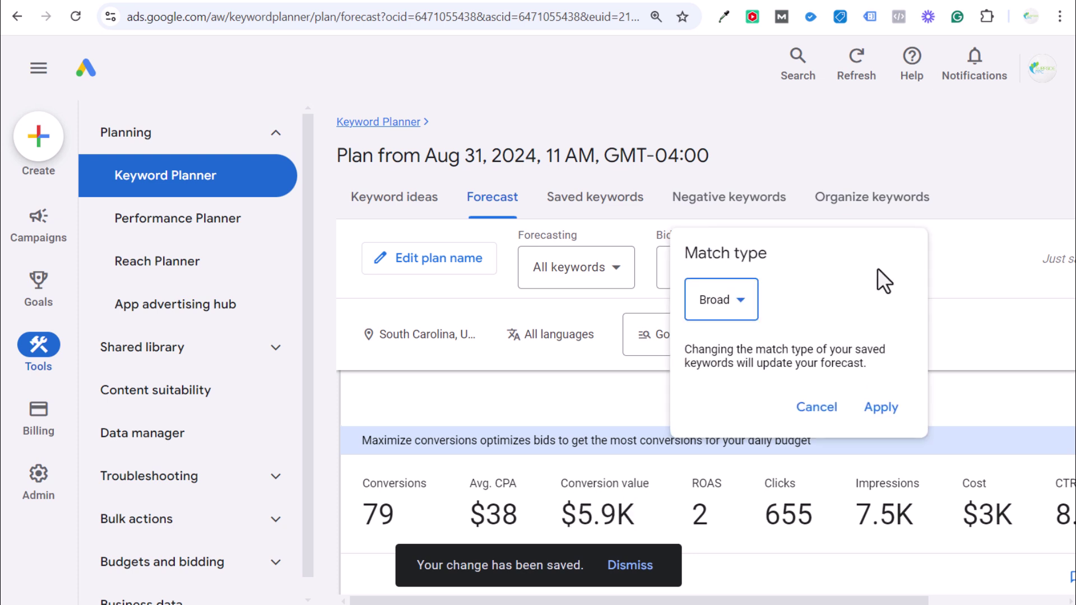
click(745, 320)
click(719, 359)
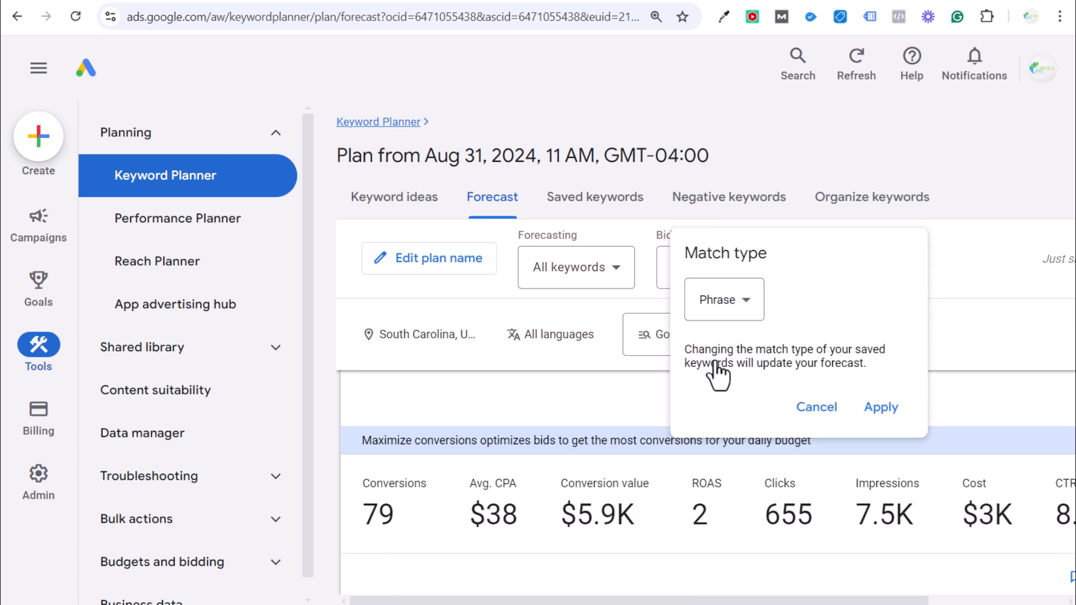
click(883, 414)
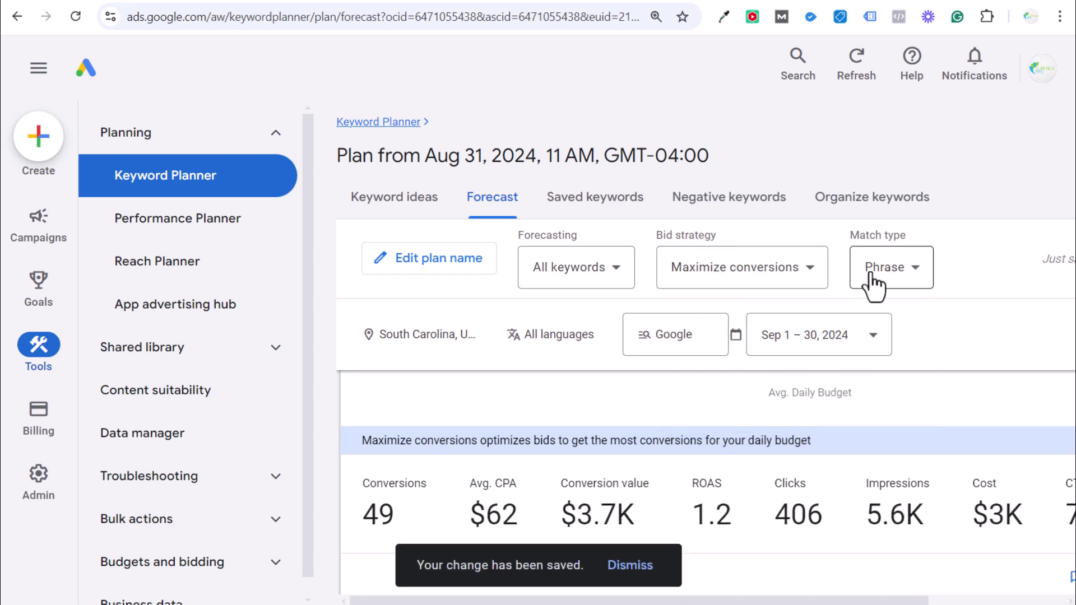
drag(554, 515, 645, 510)
click(653, 509)
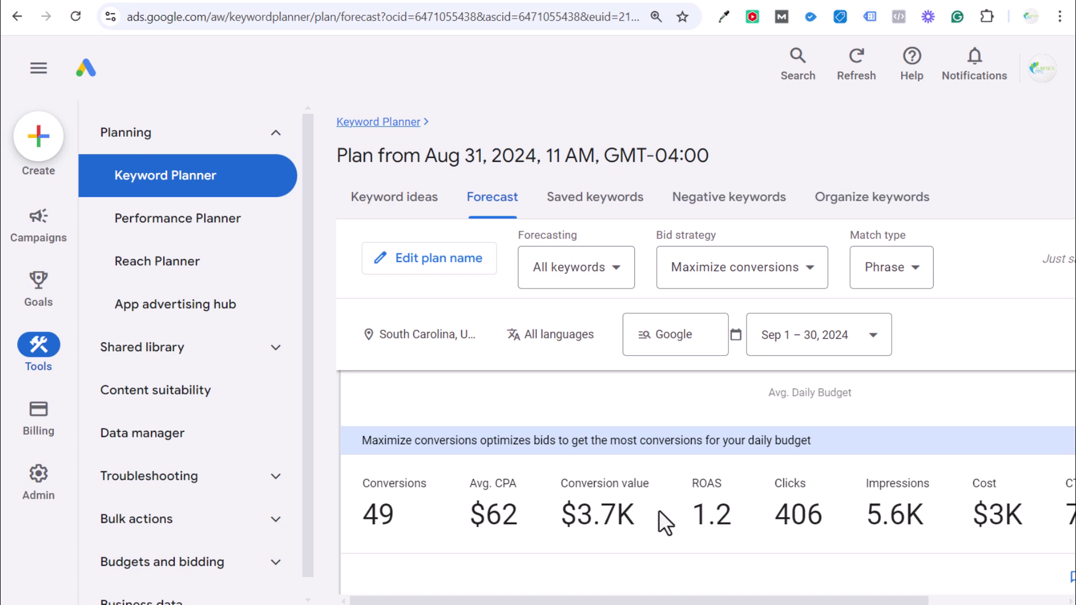
Step: Leave the plan's forecast and return to the Keyword Planner start page
click(381, 205)
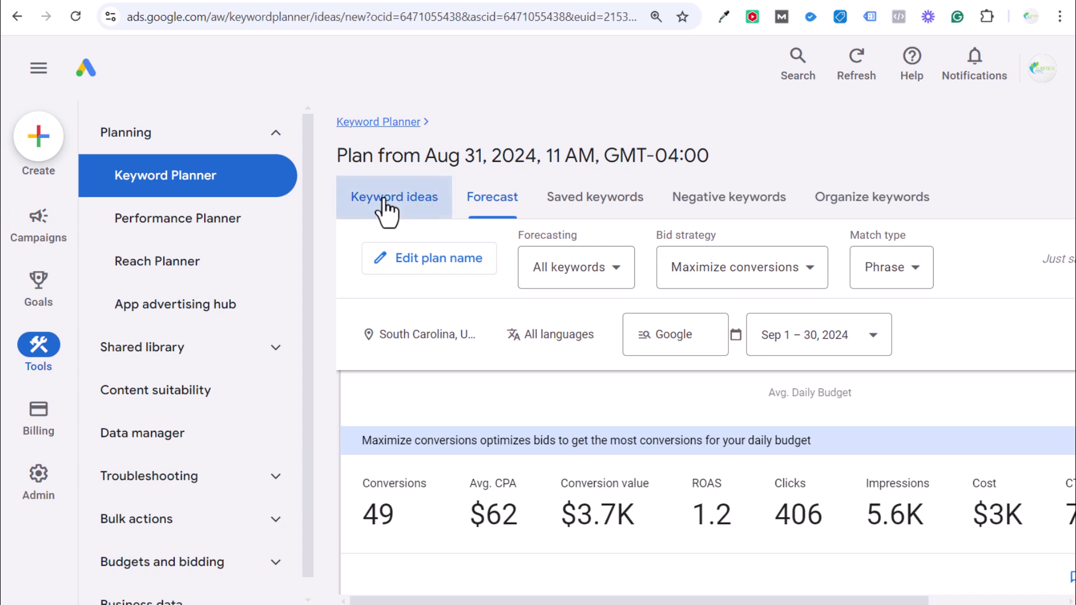
click(393, 121)
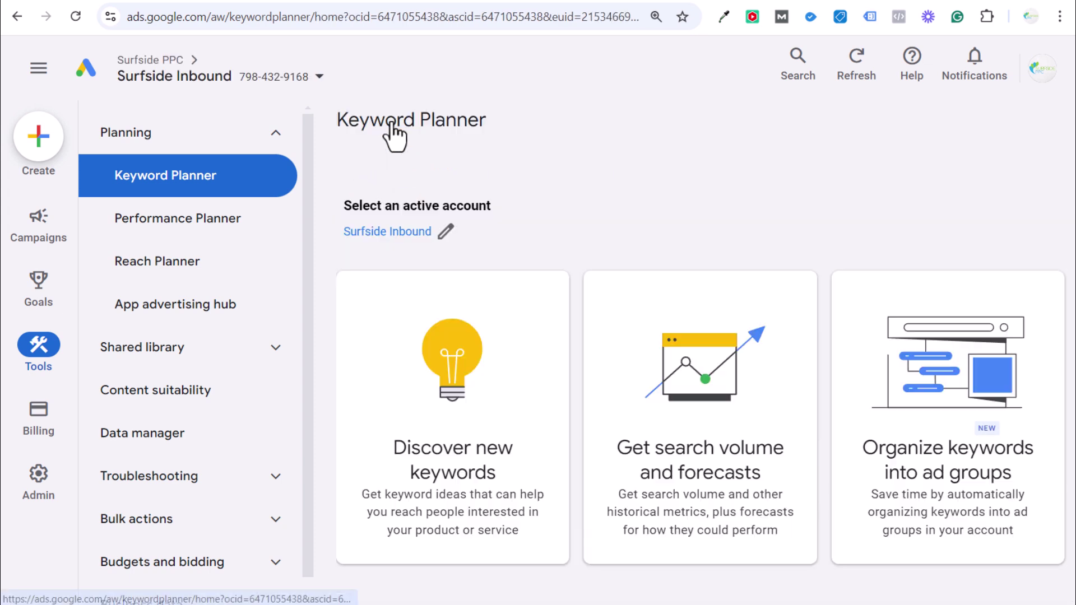
Step: Switch to YouTube and view the Surfside Inbound Marketing Course 2024 video page
click(753, 421)
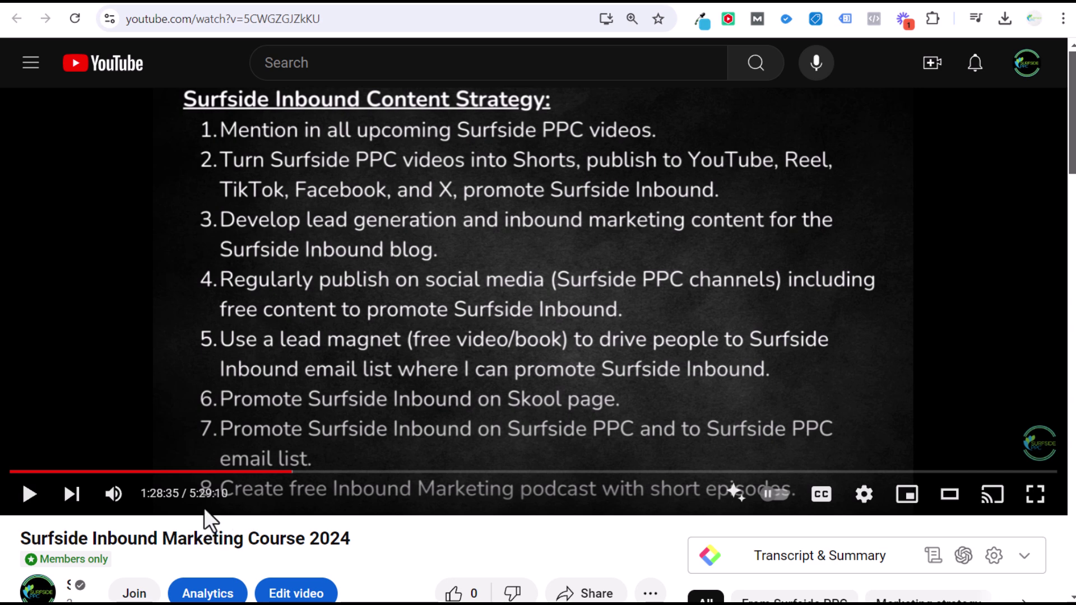
click(396, 4)
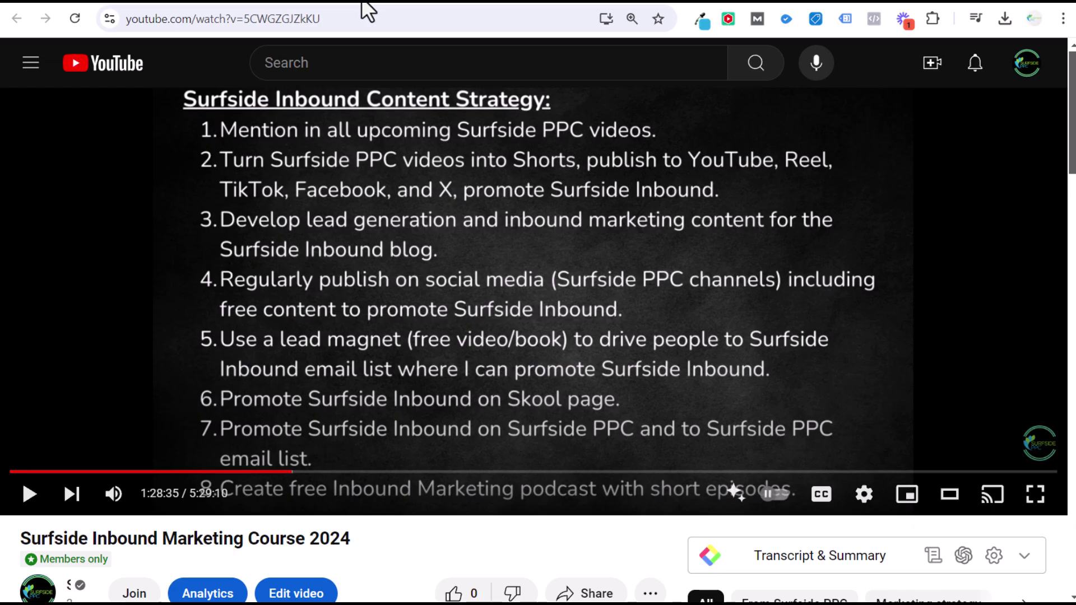
click(367, 5)
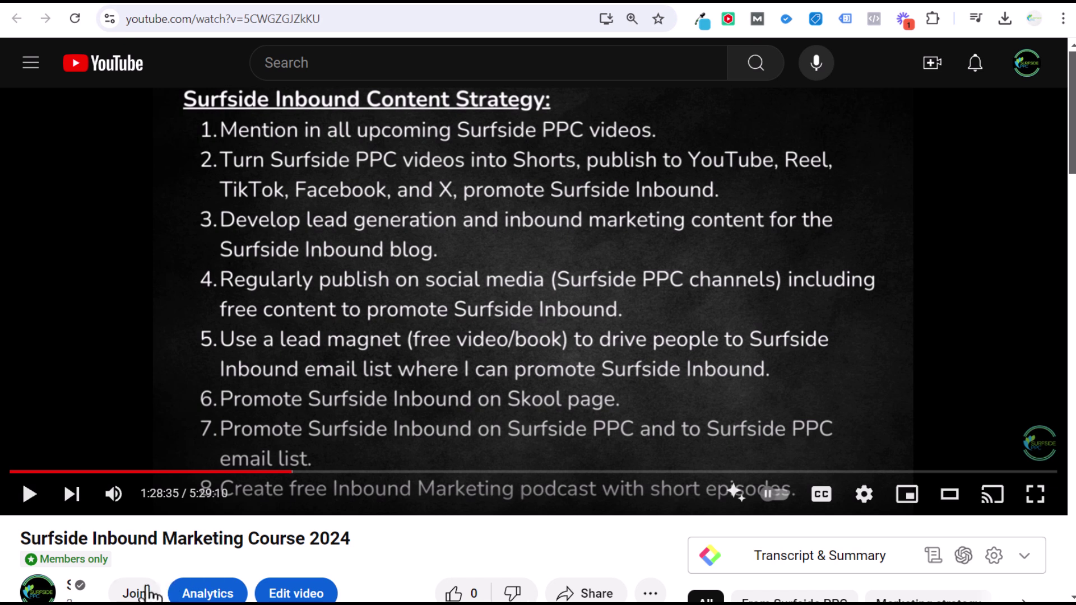